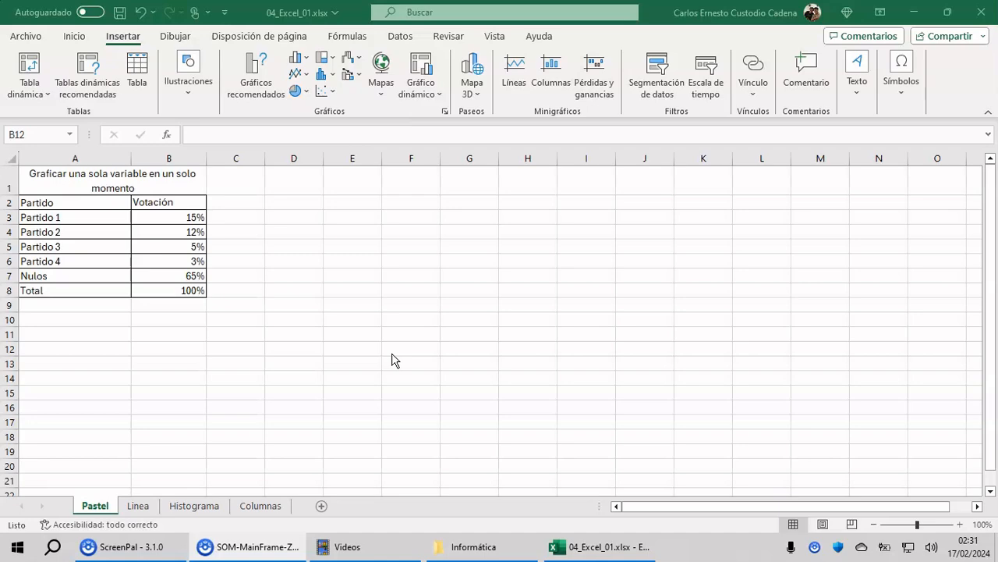
left_click(33, 37)
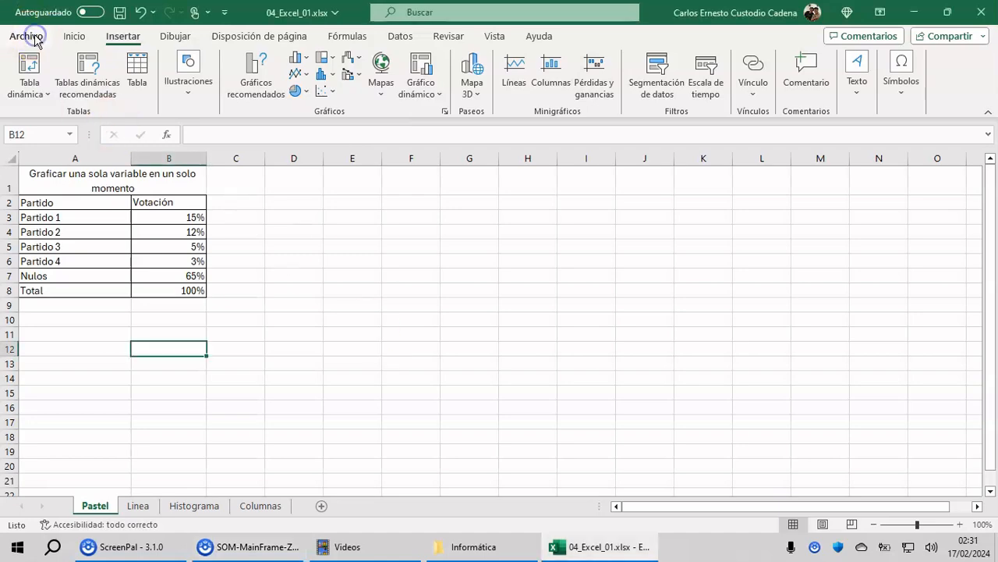
left_click(33, 36)
left_click(12, 47)
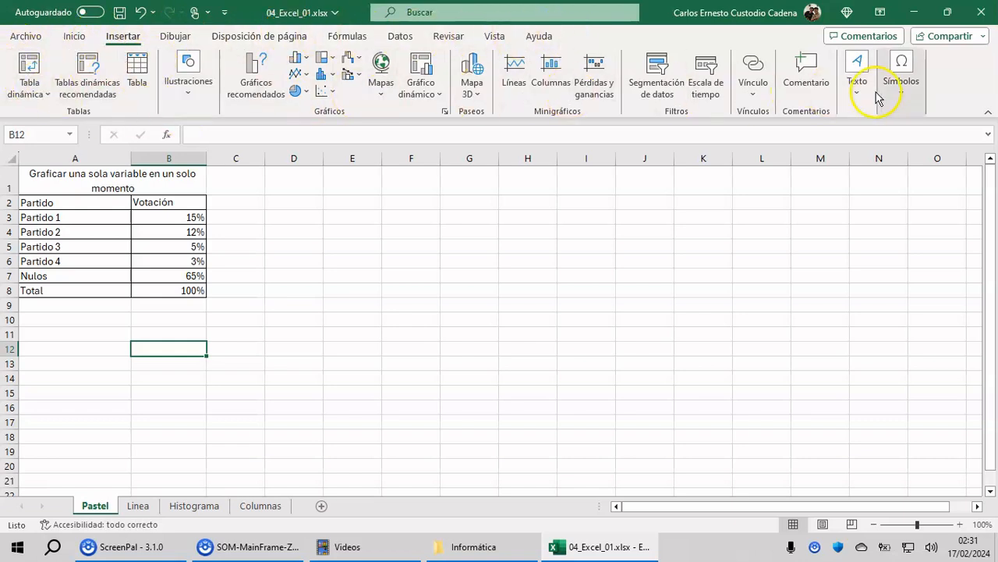
left_click(74, 37)
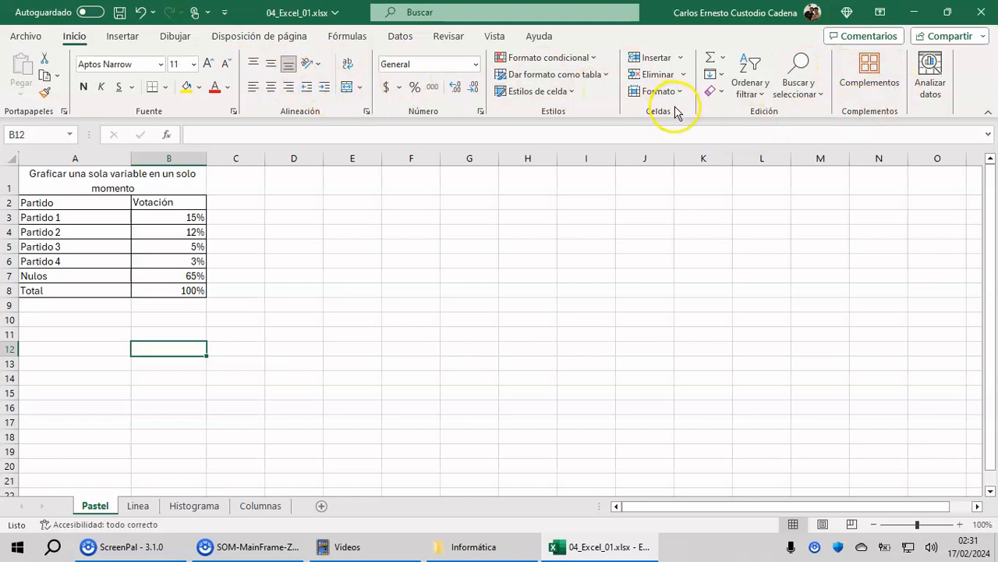
Step: Examine the table's merged title and its Partido and Votación headers on the Pastel sheet
left_click(95, 187)
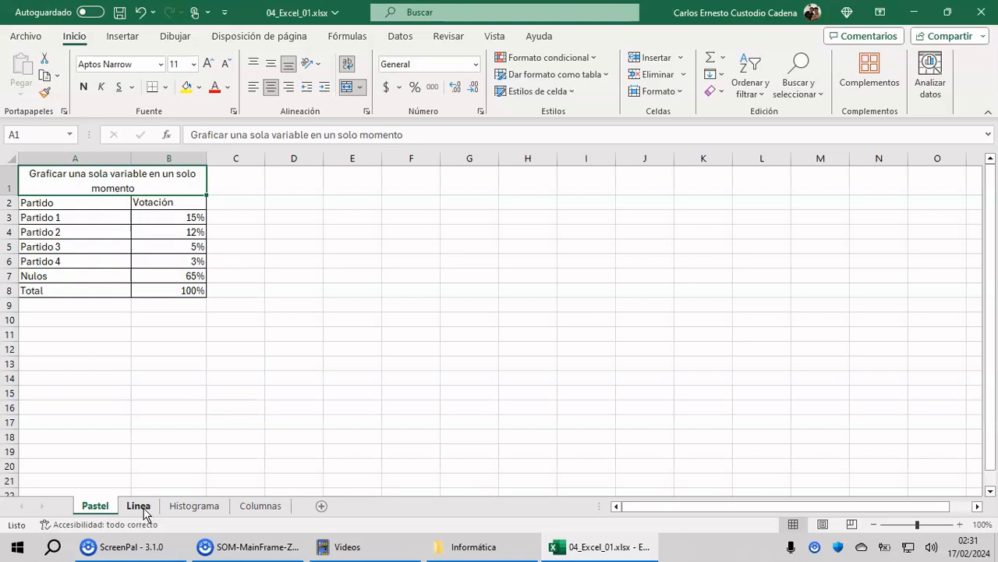
left_click(106, 509)
left_click(66, 204)
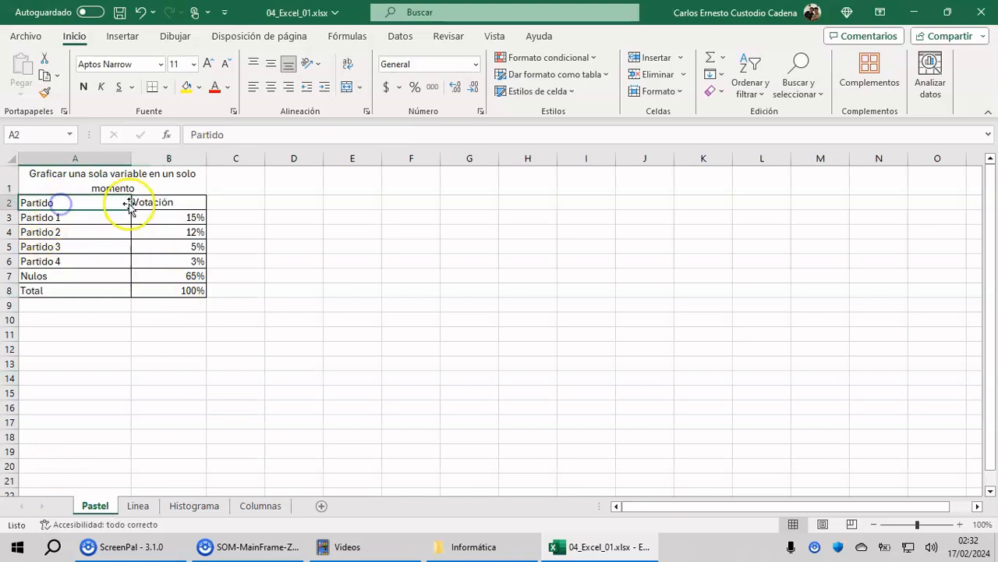
left_click(147, 201)
left_click(83, 202)
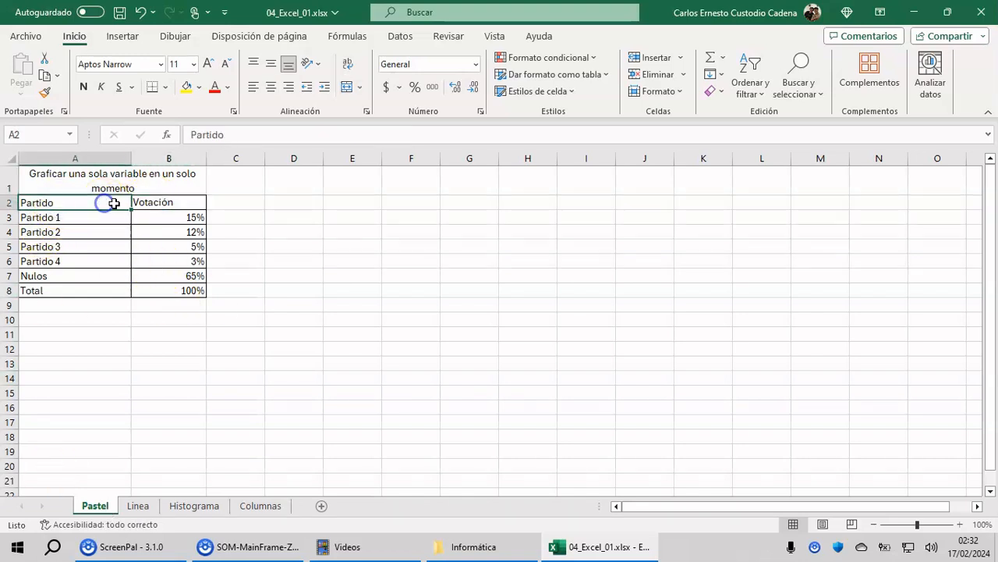
left_click(169, 204)
left_click(96, 203)
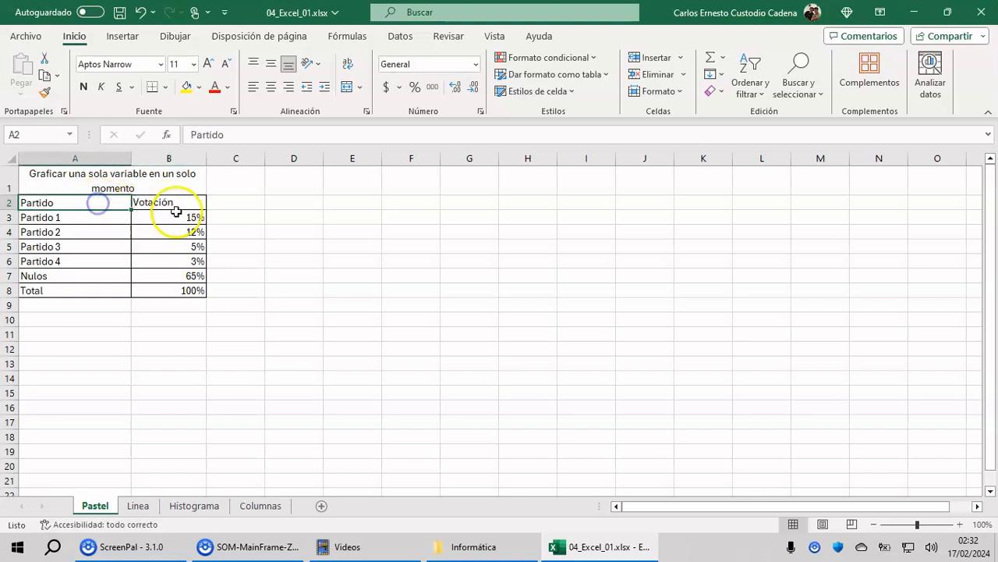
left_click(178, 204)
left_click(96, 203)
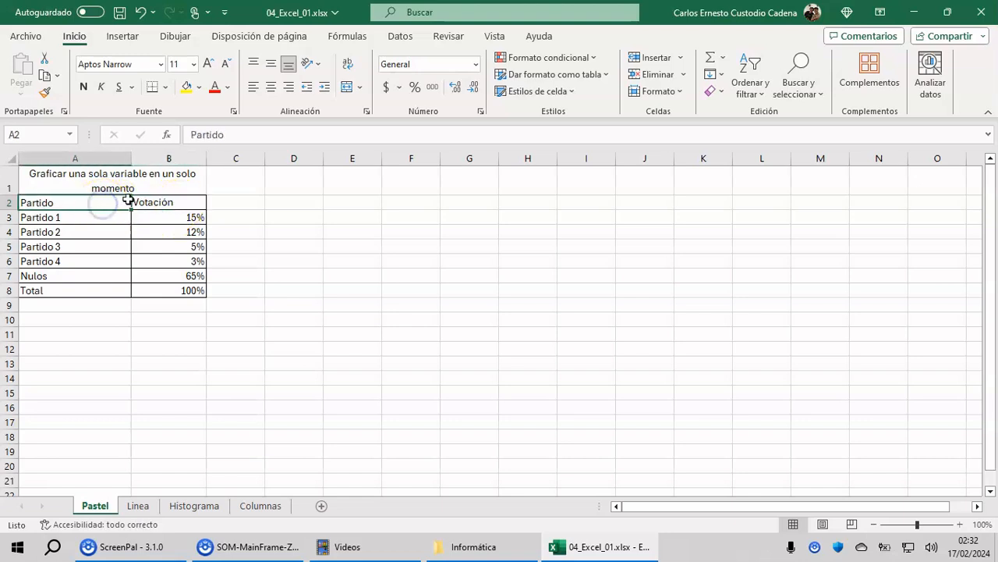
left_click(135, 200)
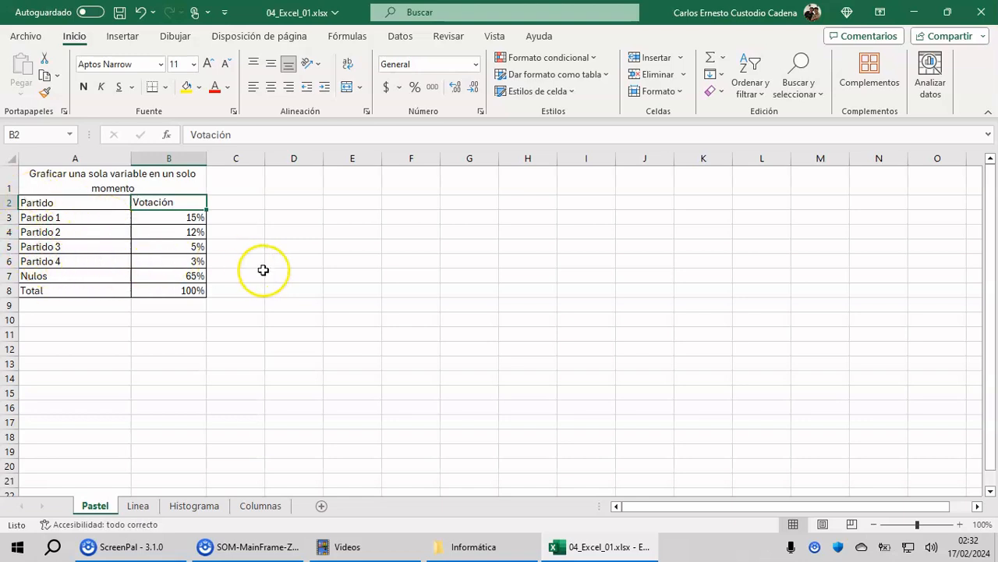
Step: Go through the Votación values of each party and of Nulos in B3:B7, checking them against the two column headers
left_click(161, 217)
key("Down")
key("Down")
key("Down")
key("Down")
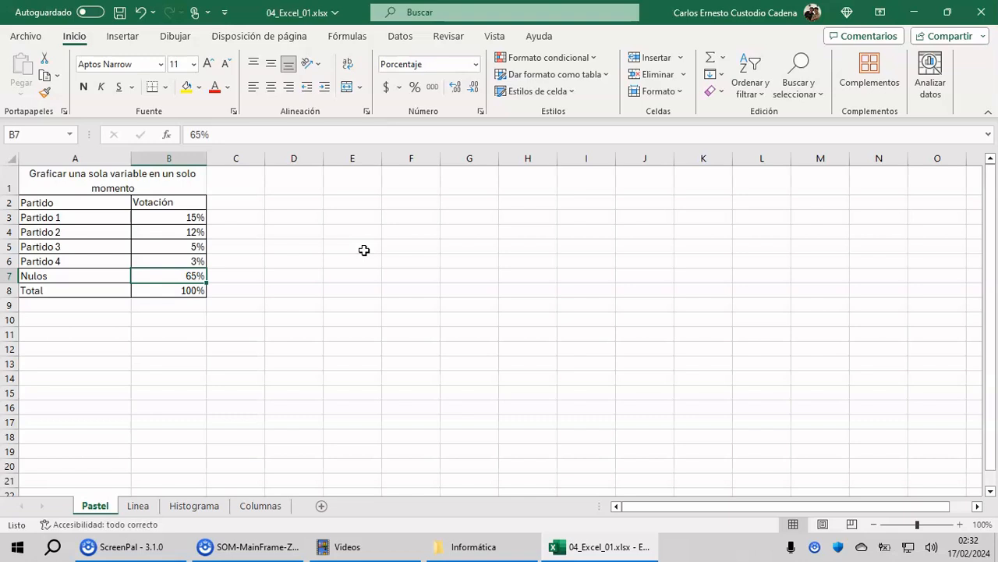
key("Up")
key("Up")
key("Up")
key("Up")
key("Up")
key("Left")
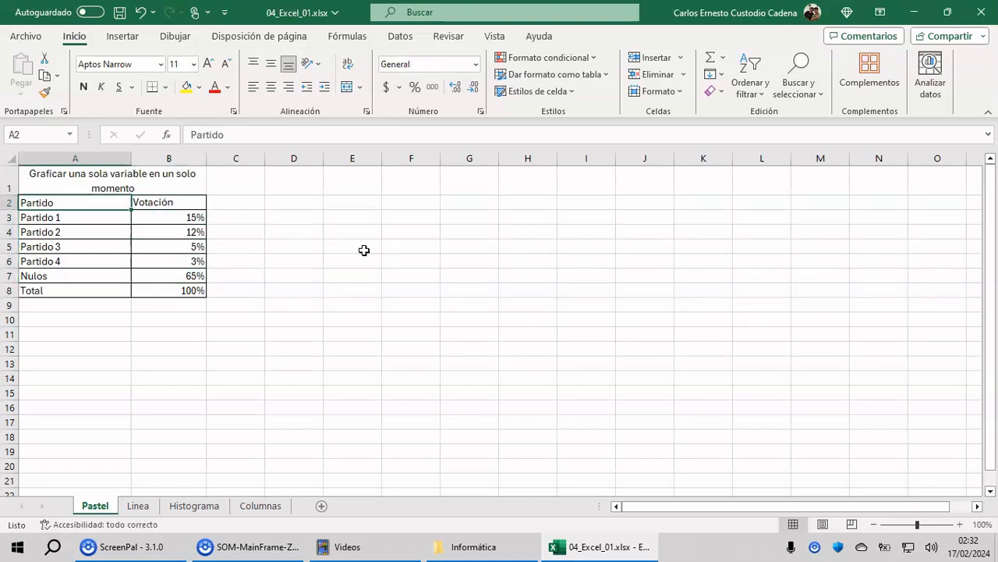
key("Right")
key("Right")
key("Left")
key("Left")
key("Right")
key("Down")
key("Down")
key("Down")
key("Down")
key("Down")
key("Up")
key("Up")
key("Up")
key("Up")
key("Down")
key("Down")
key("Down")
key("Down")
key("Down")
key("Up")
key("Up")
key("Up")
key("Up")
key("Up")
key("Down")
key("Down")
key("Down")
key("Down")
key("Up")
key("Up")
key("Up")
key("Up")
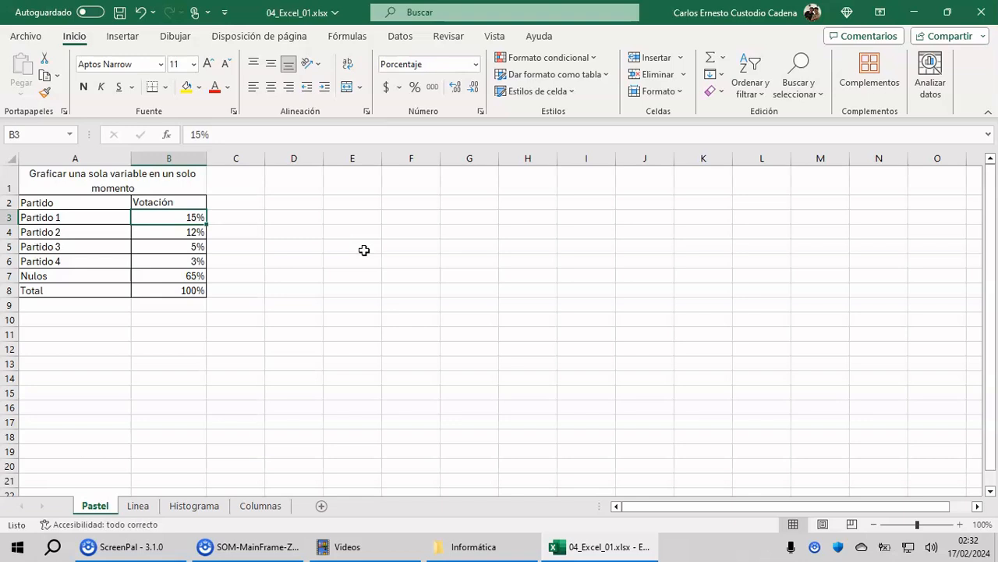
Step: Review the Votación header and the row labels from Partido 1 down to Total
left_click(176, 201)
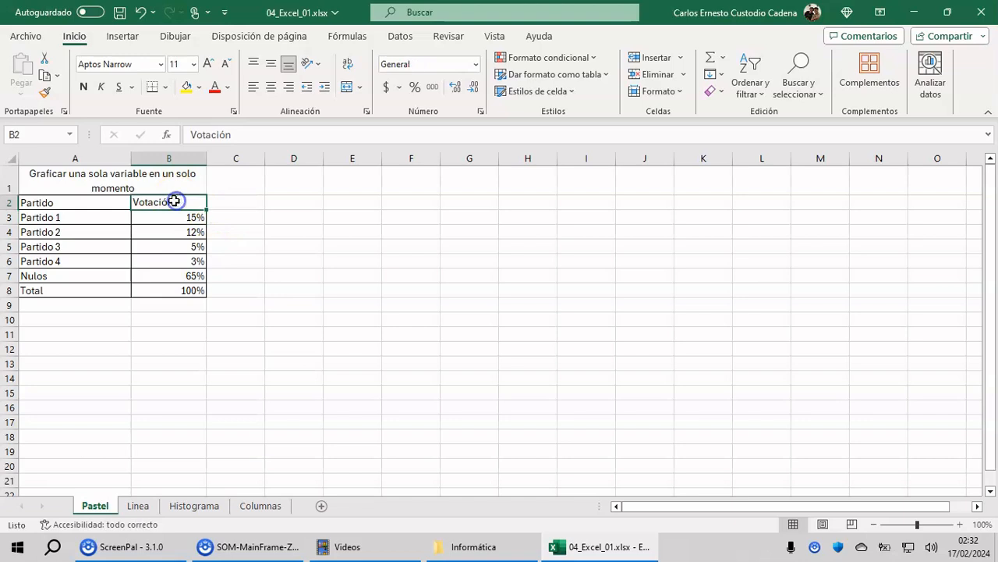
left_click(83, 218)
left_click(83, 233)
left_click(83, 257)
left_click(80, 277)
left_click(80, 291)
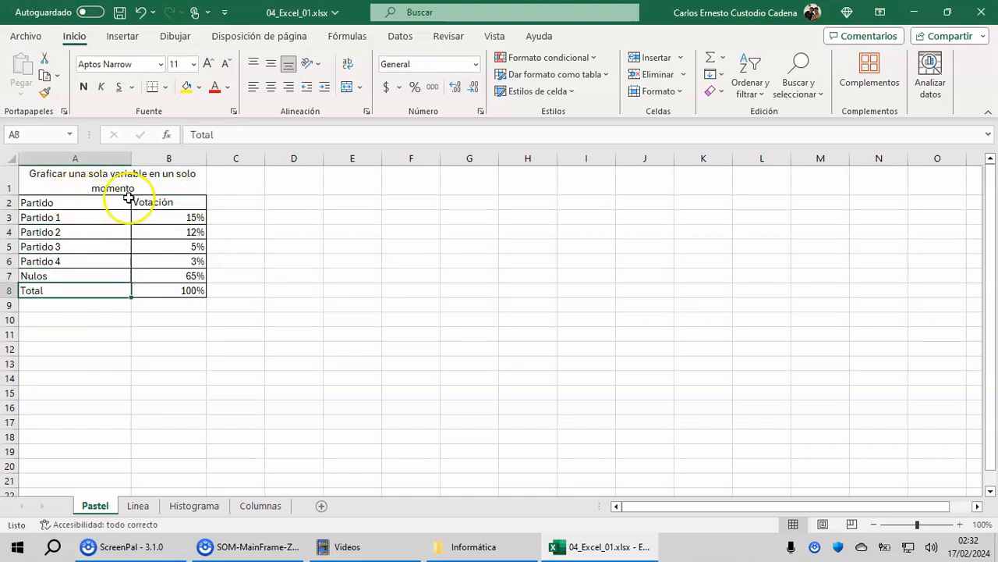
Step: Select A2:B7, leaving out the Total row, and bring up the full set of Circular chart types for insertion
left_click_drag(82, 201, 160, 278)
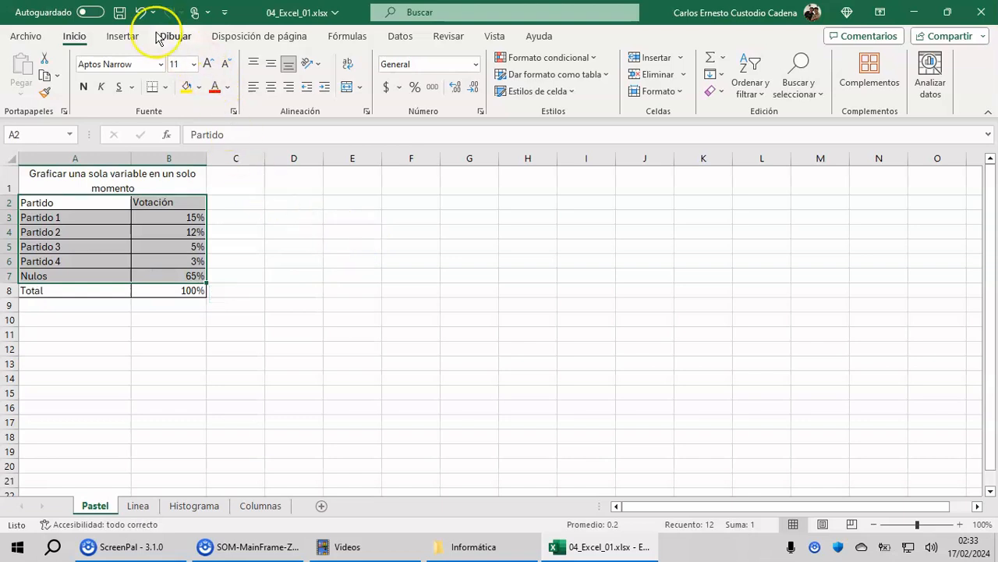
left_click(120, 39)
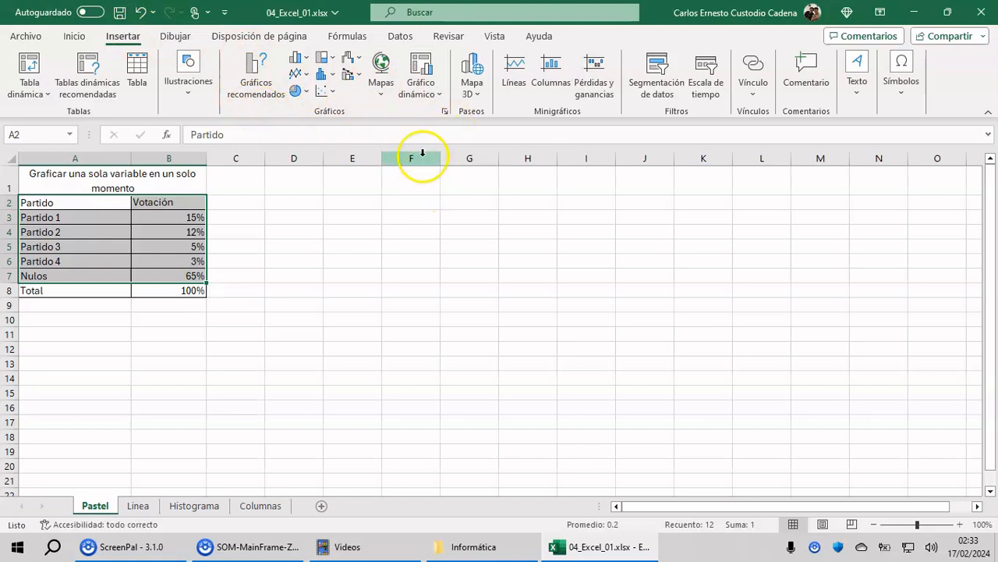
left_click(307, 95)
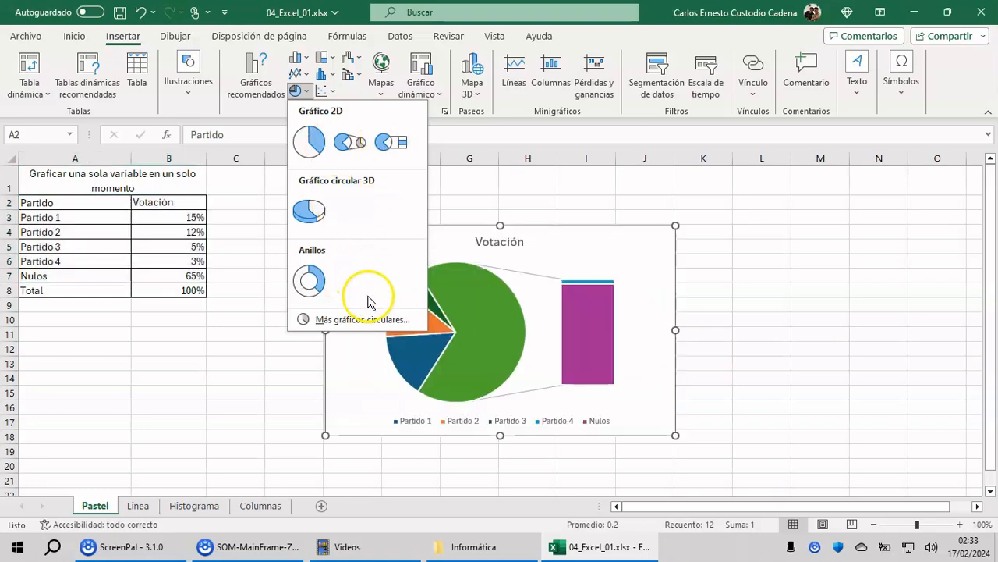
left_click(373, 318)
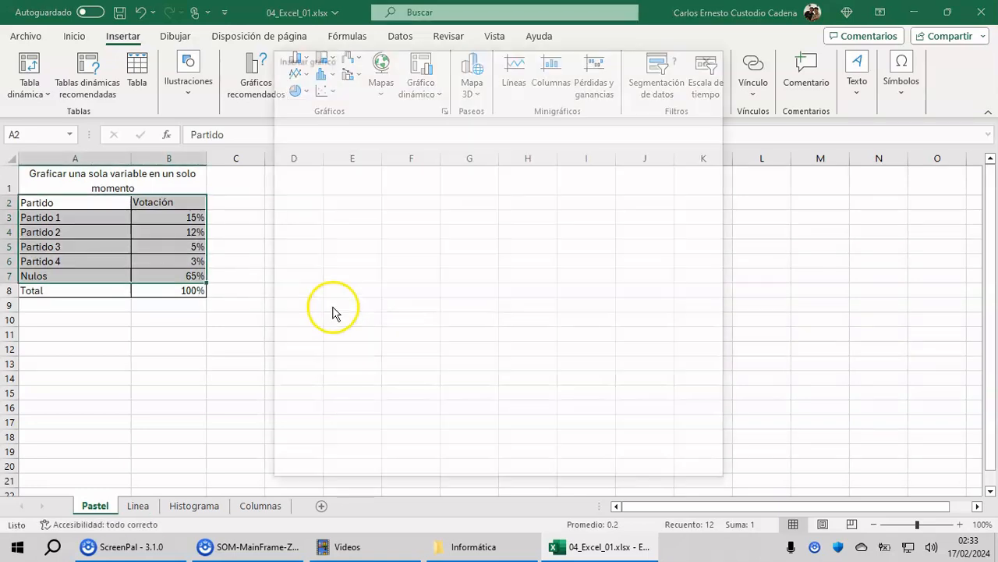
left_click(320, 176)
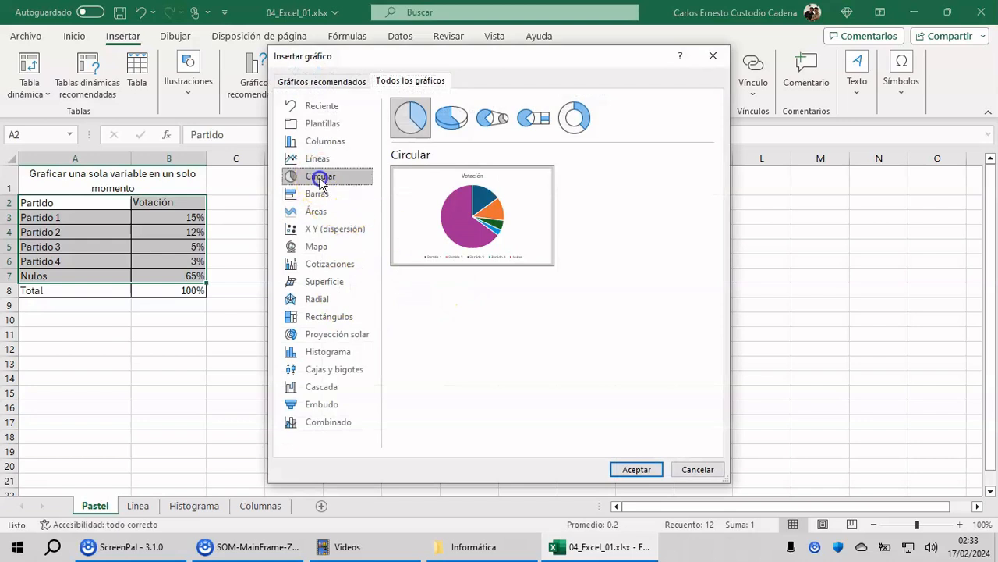
Step: Compare the previews of the Circular chart subtypes, including the plain pie, Circular 3D, the two pies with a secondary plot, and Anillos
left_click(451, 124)
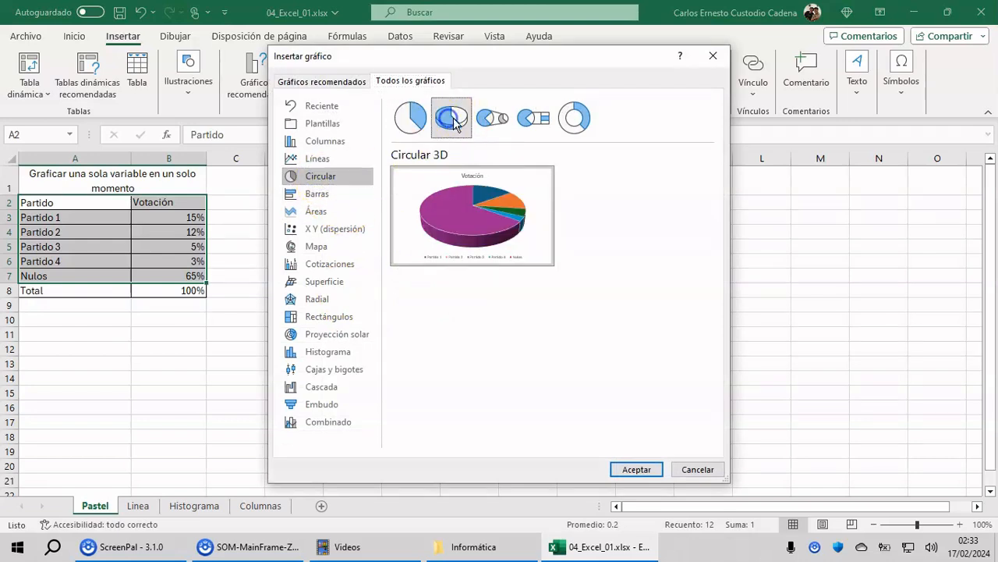
left_click(495, 123)
left_click(533, 119)
left_click(575, 119)
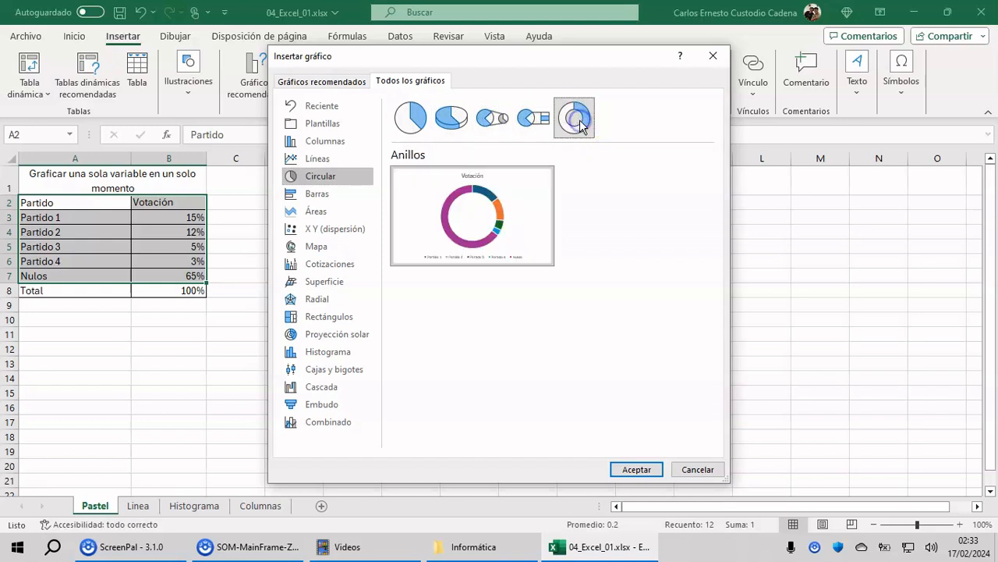
left_click(530, 123)
left_click(491, 119)
left_click(413, 125)
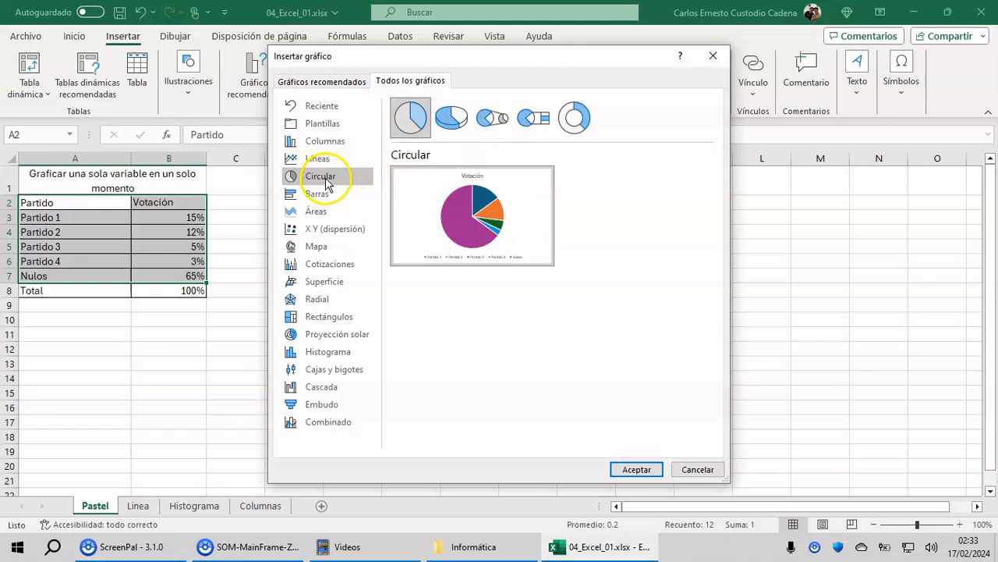
left_click(326, 182)
left_click(424, 118)
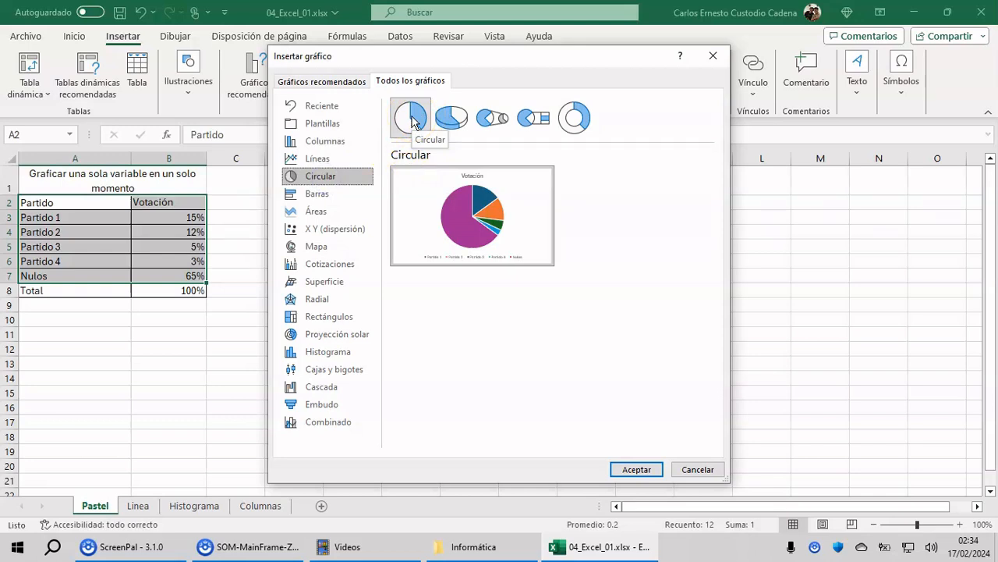
left_click(445, 118)
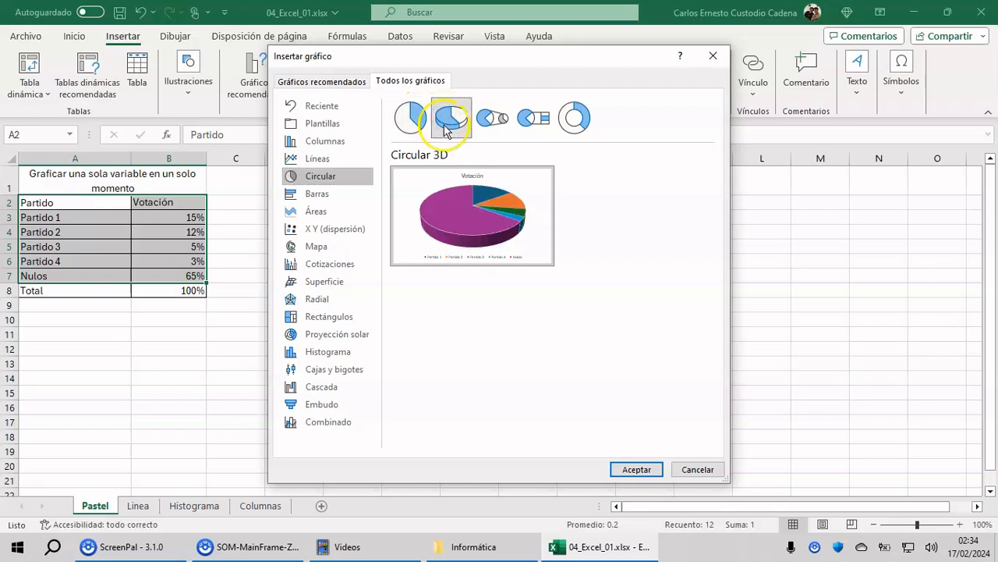
mouse_move(428, 182)
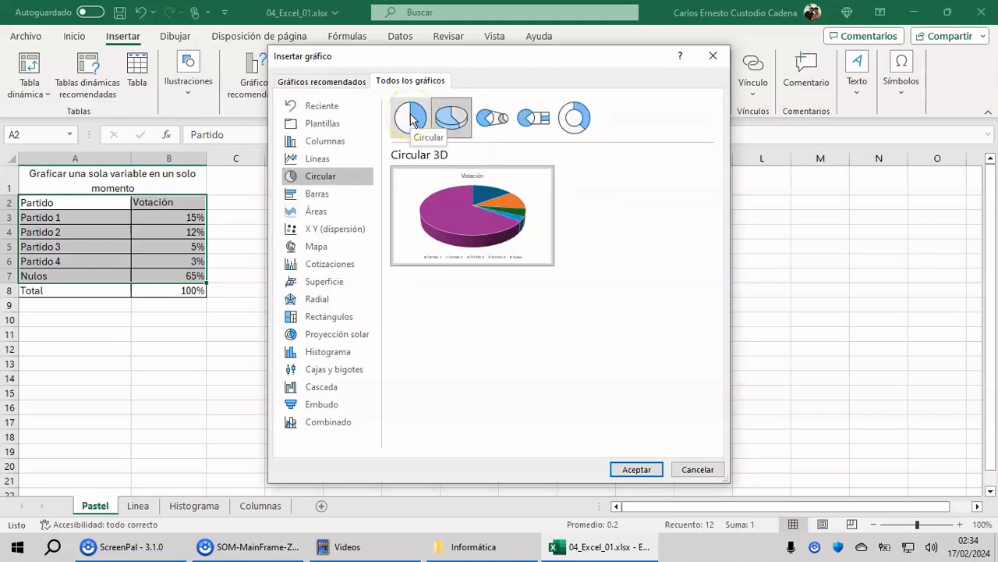
Step: Insert the plain 2D Circular chart of the votes and move it next to the data table, starting around column C, row 2
left_click(411, 117)
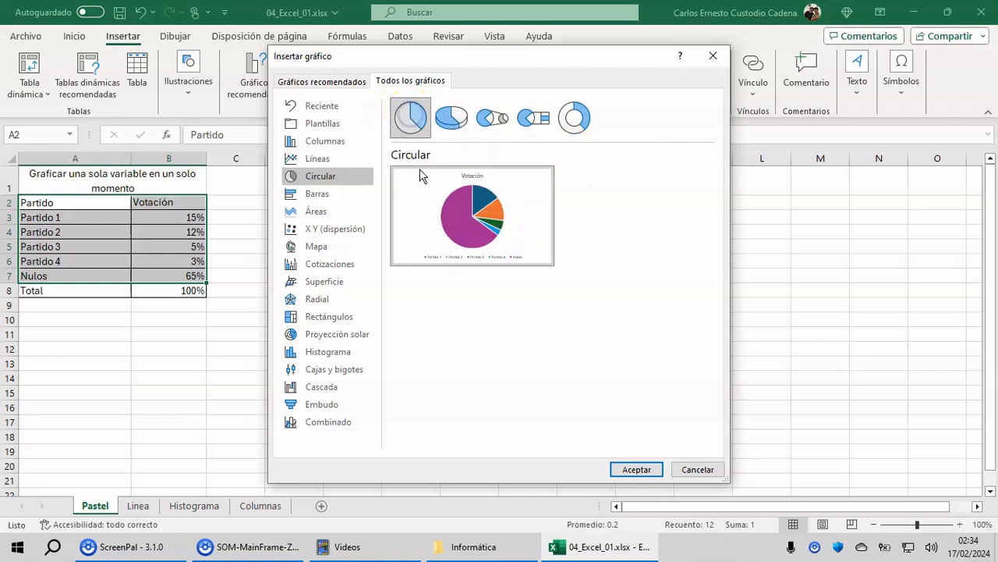
left_click(644, 471)
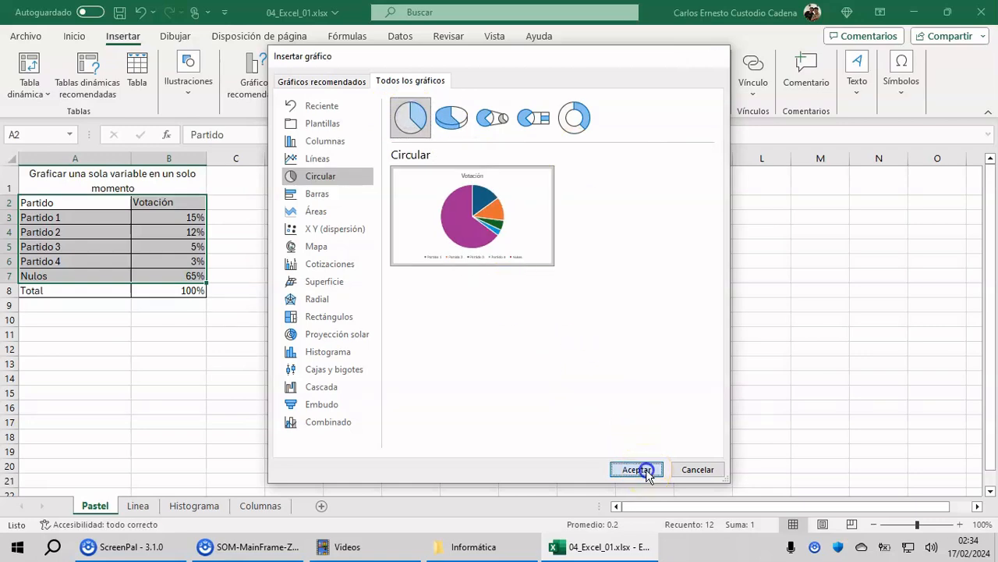
left_click_drag(400, 248, 309, 216)
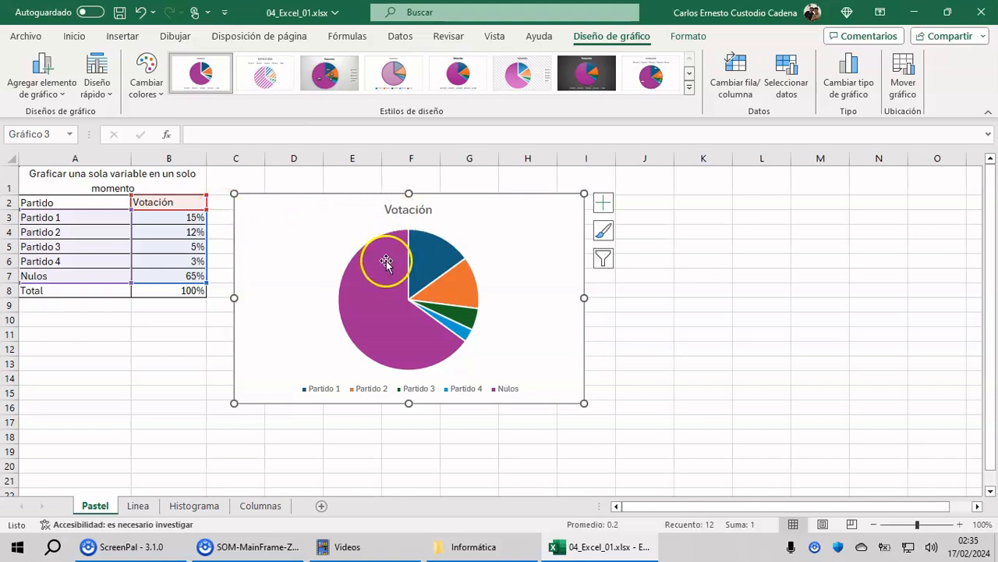
Step: Recolor the pie chart with the fourth Multicolor palette, which begins with green, magenta and blue
left_click(156, 92)
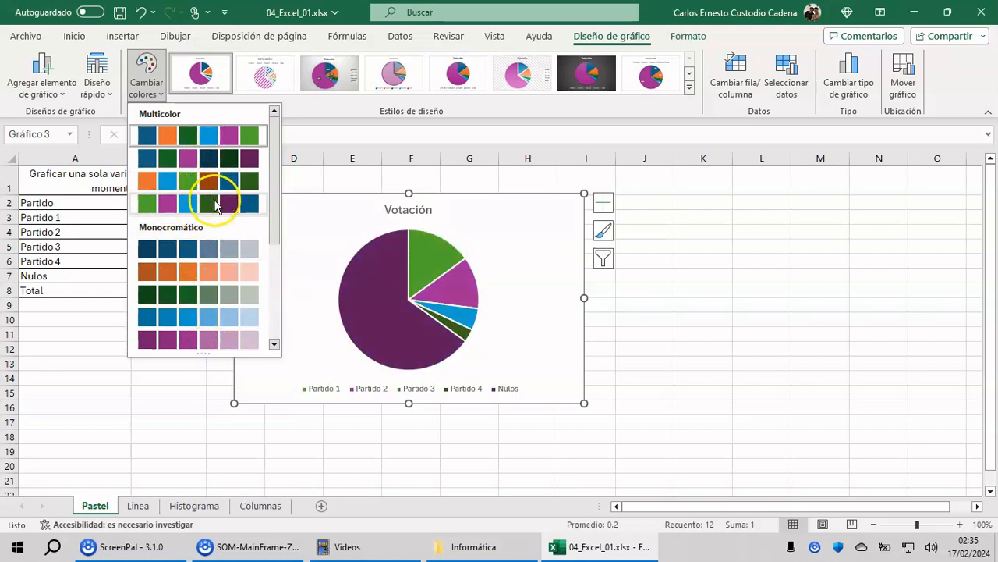
scroll(217, 204, "down", 4)
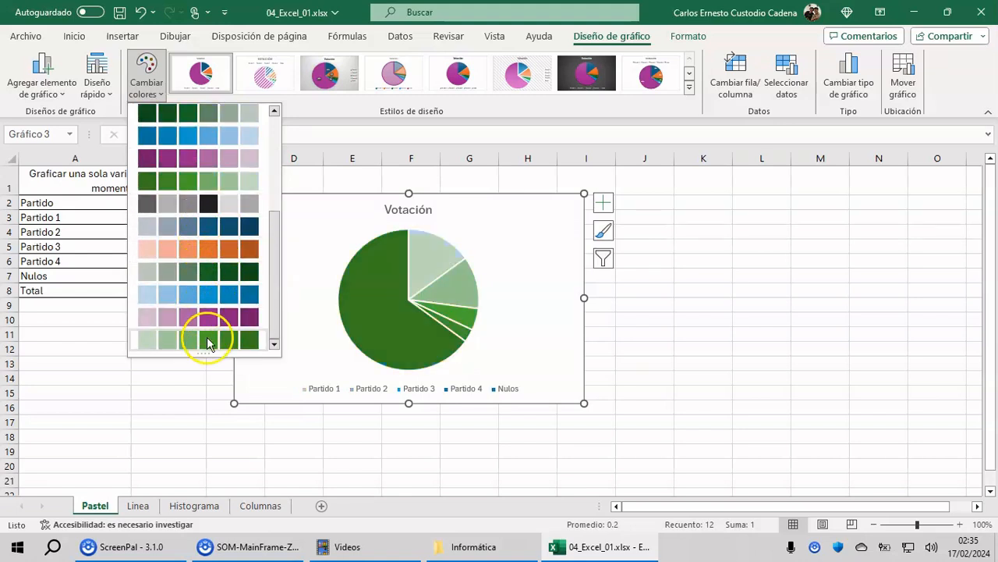
scroll(216, 160, "up", 4)
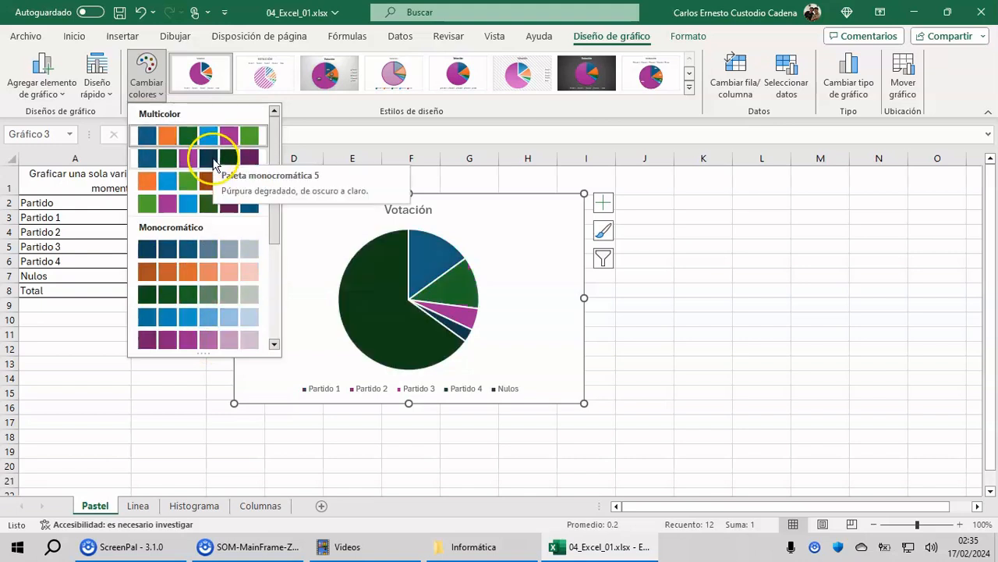
scroll(207, 226, "down", 4)
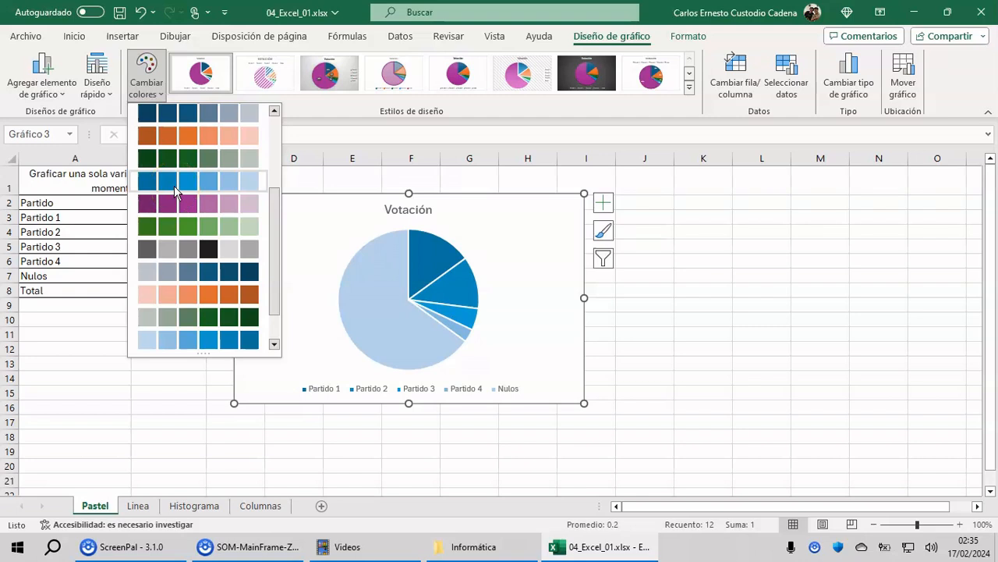
scroll(174, 185, "up", 5)
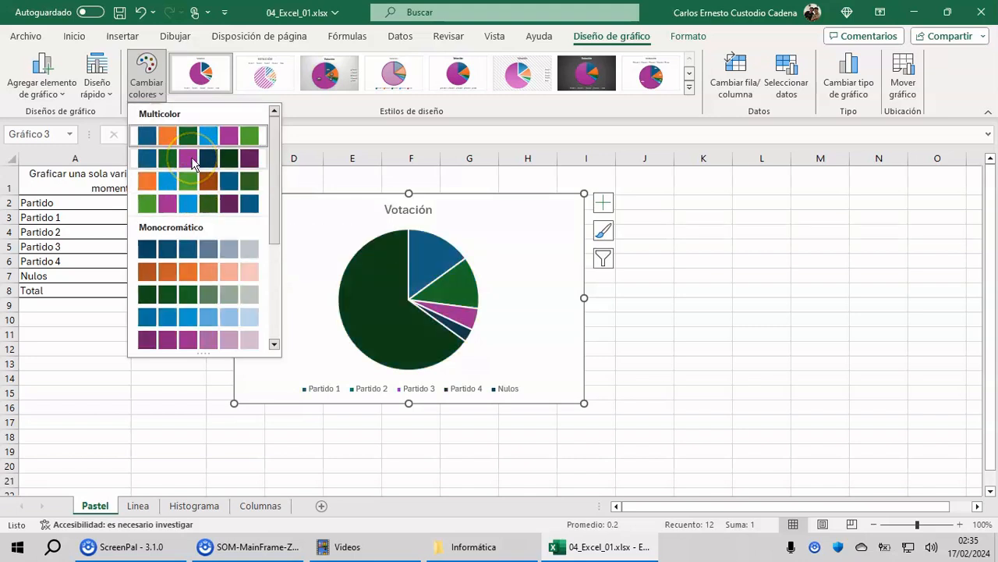
left_click(187, 205)
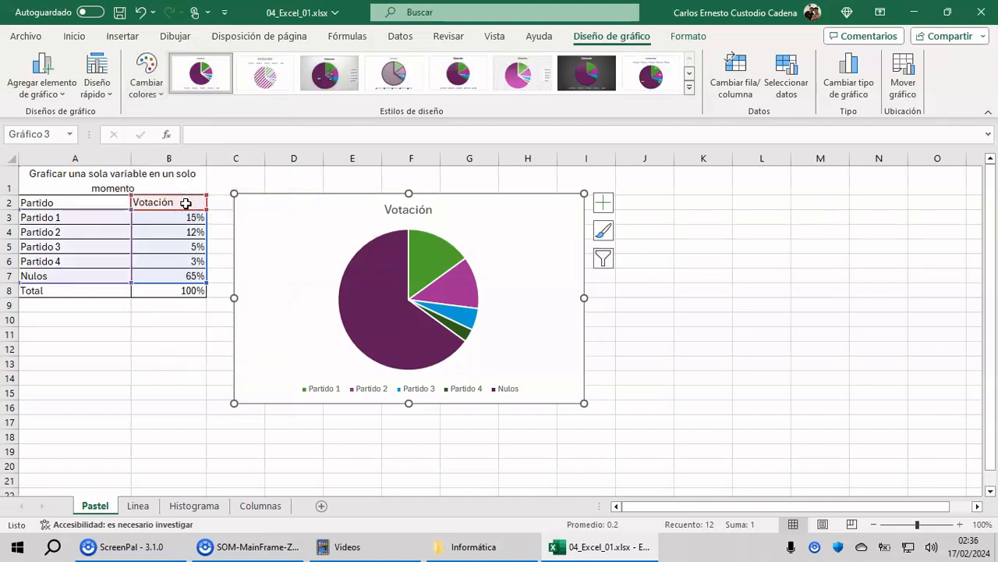
Step: Recolor the pie chart with the orange palette in the Monocromático group
left_click(146, 74)
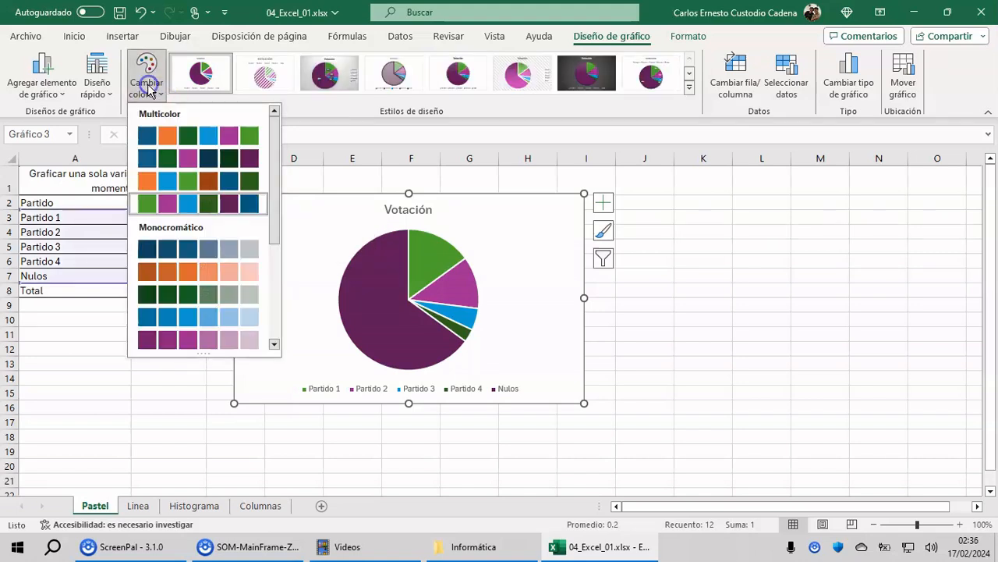
left_click(177, 279)
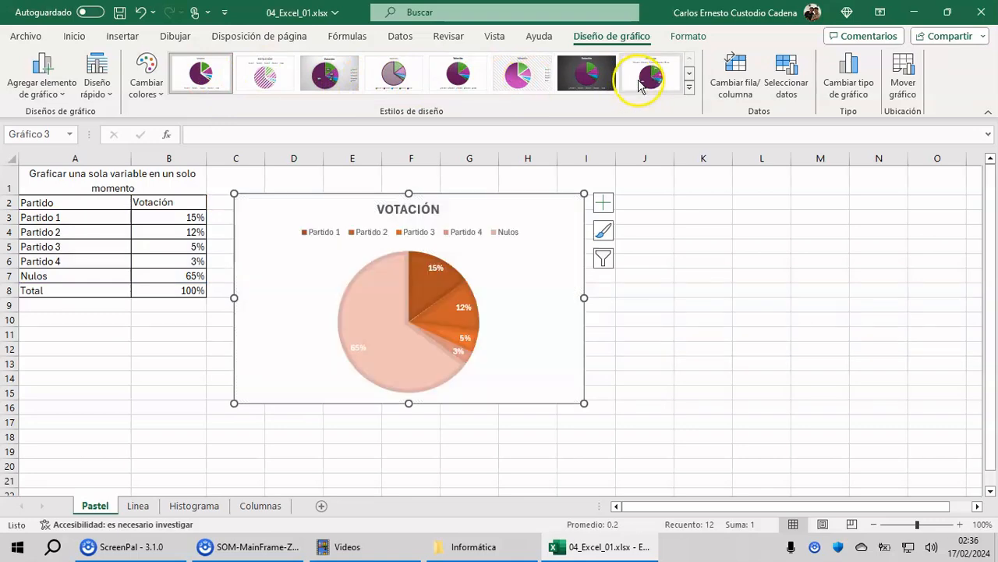
Step: Try several chart styles and apply the eighth one, with an uppercase title, the legend above the pie and labels inside the slices
left_click(690, 73)
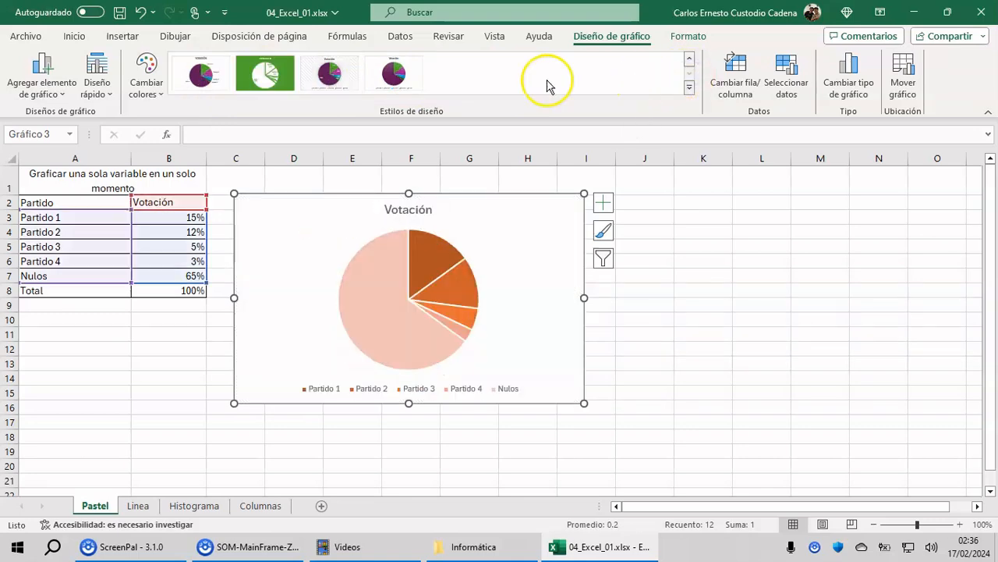
left_click(218, 78)
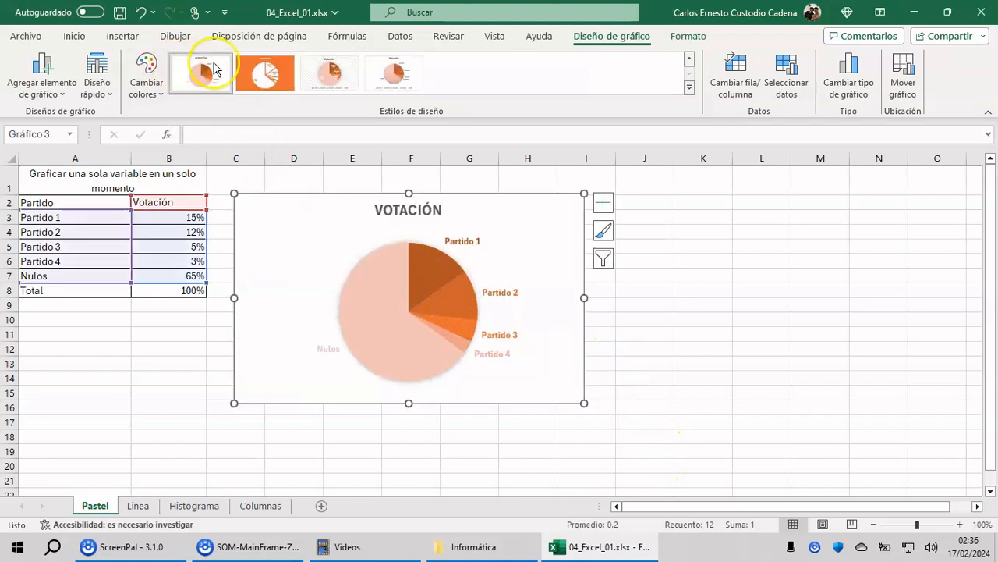
left_click(98, 88)
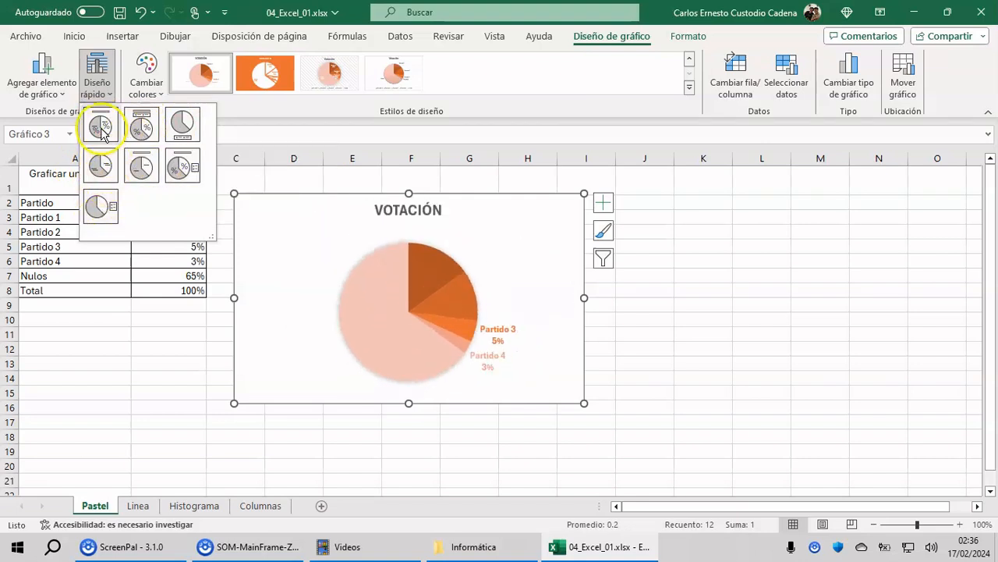
left_click(398, 83)
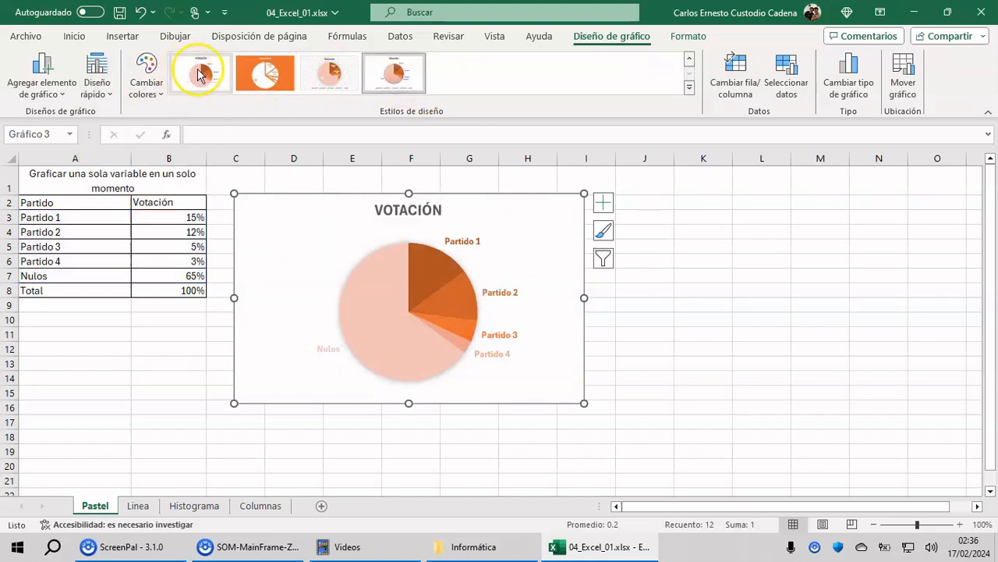
left_click(198, 76)
left_click(371, 82)
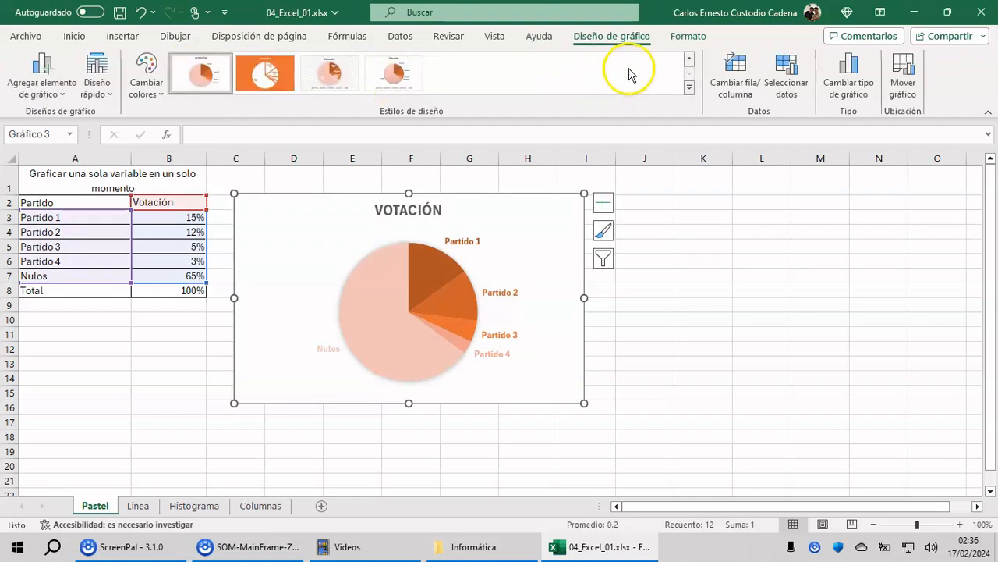
left_click(690, 59)
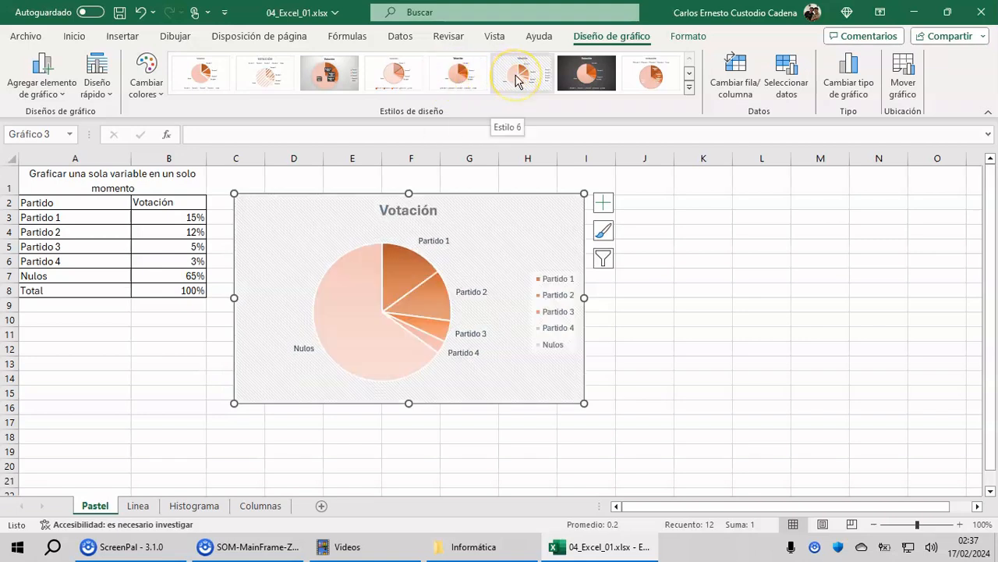
left_click(652, 78)
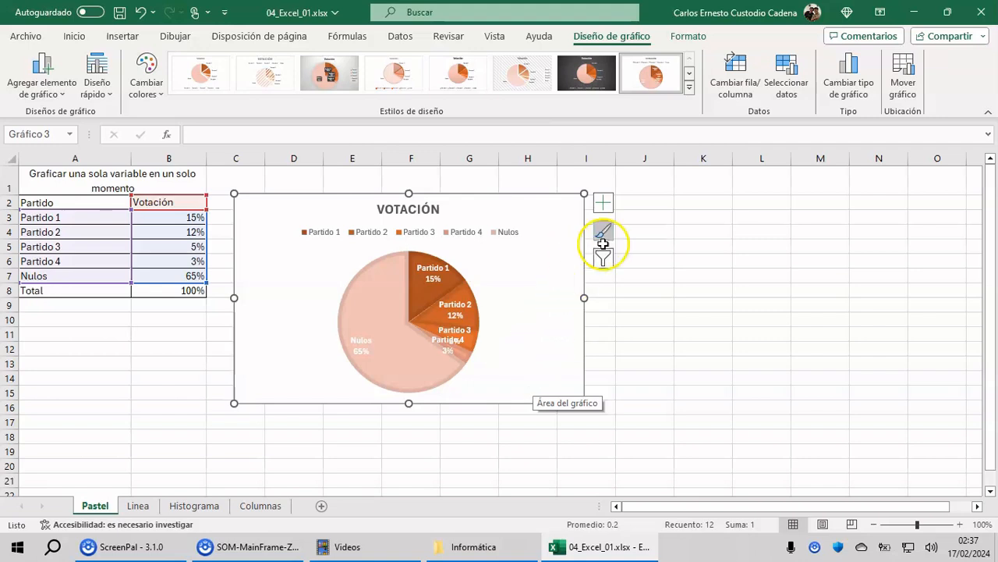
Step: Filter the Nulos category out of the pie chart, and include it again
left_click(606, 207)
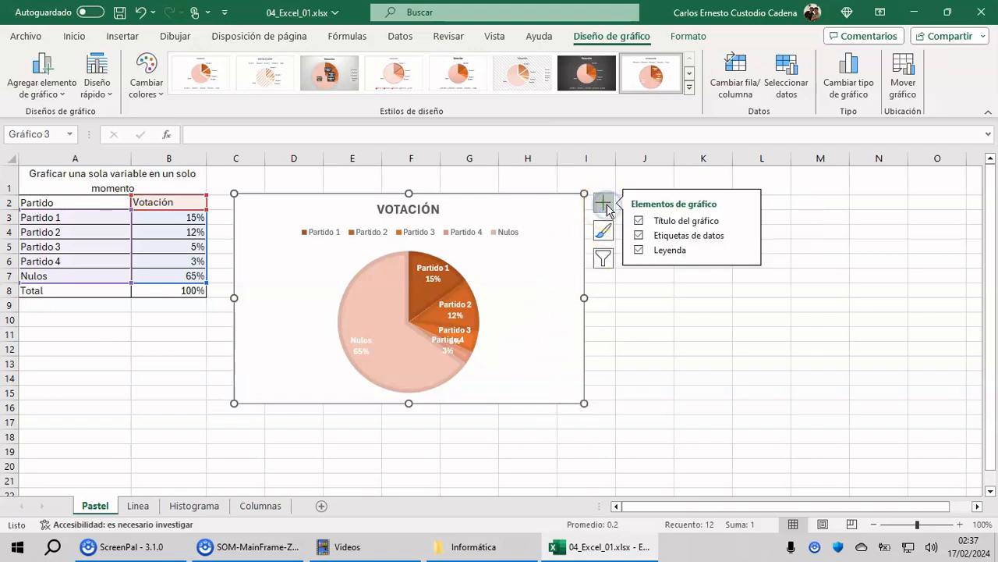
left_click(604, 259)
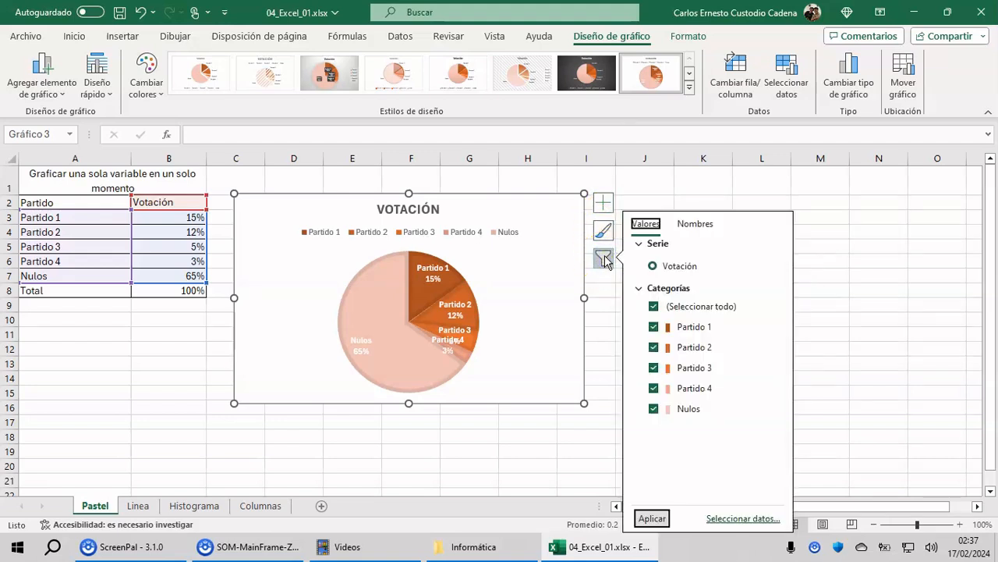
left_click(654, 409)
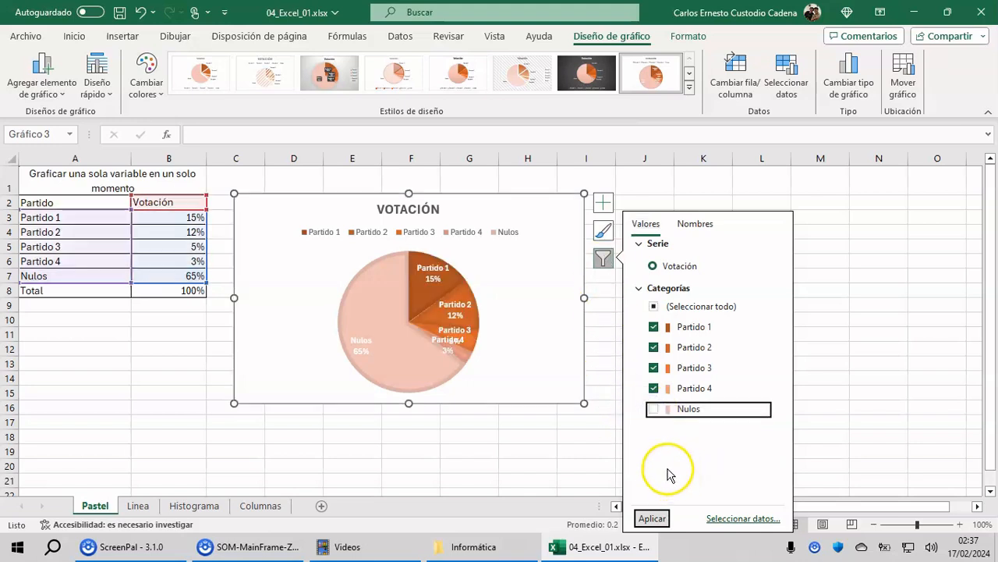
left_click(652, 518)
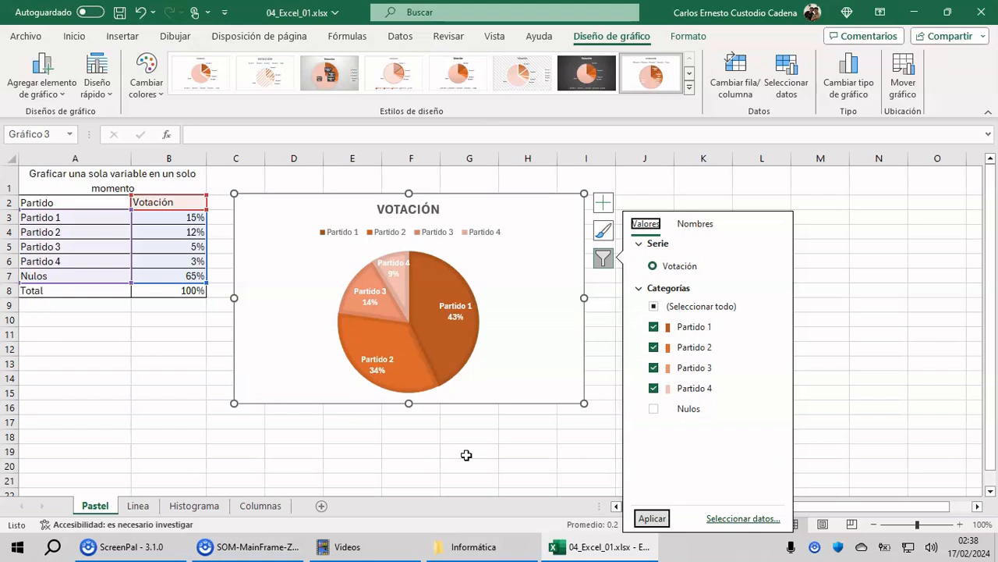
left_click(654, 408)
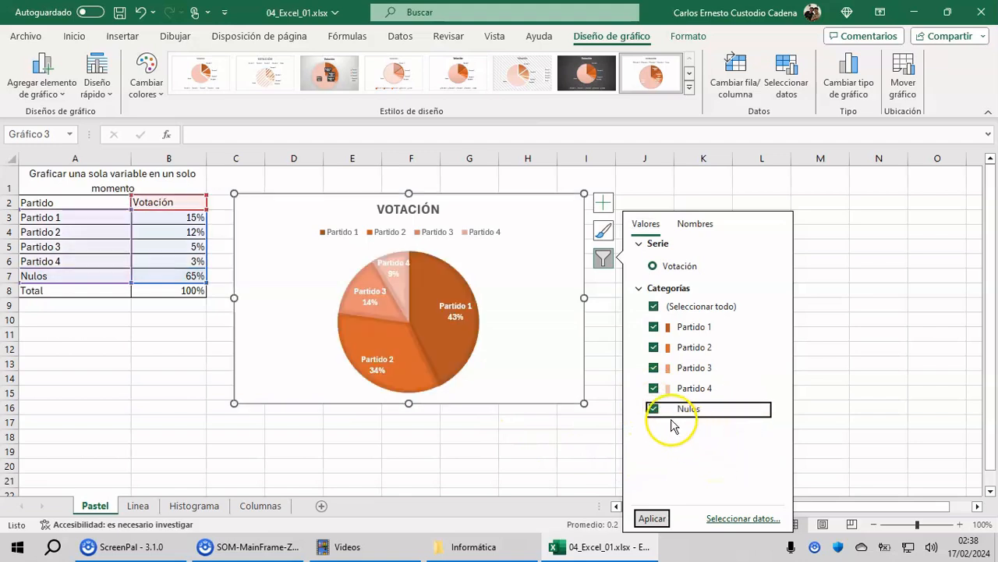
left_click(652, 518)
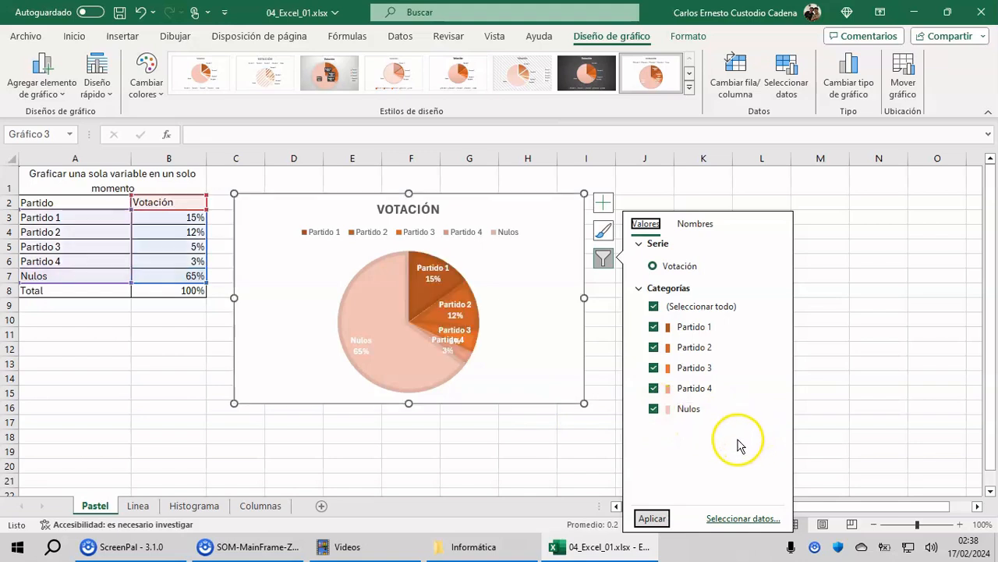
Step: Filter both the Partido 4 and Nulos categories out of the pie chart
left_click(654, 409)
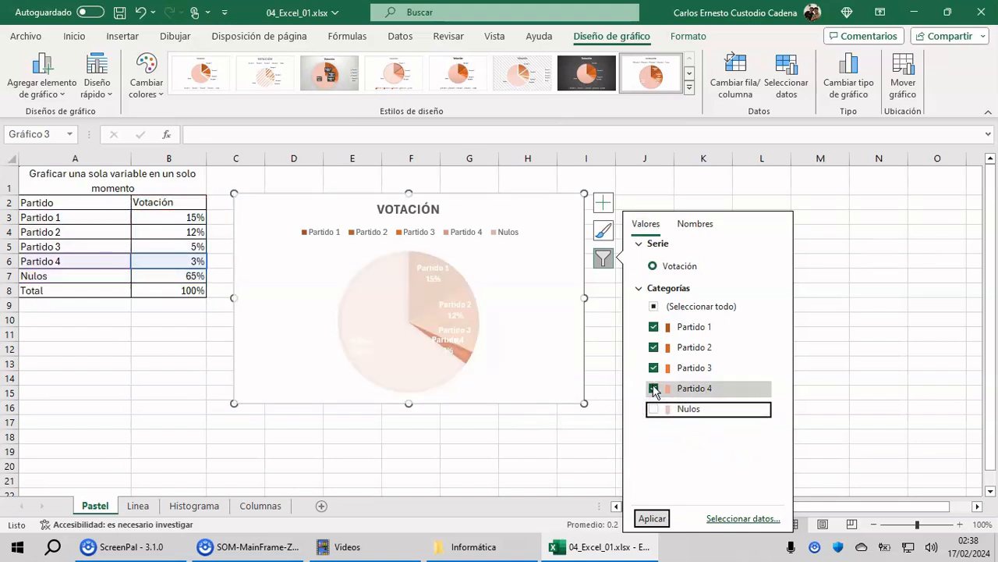
left_click(654, 388)
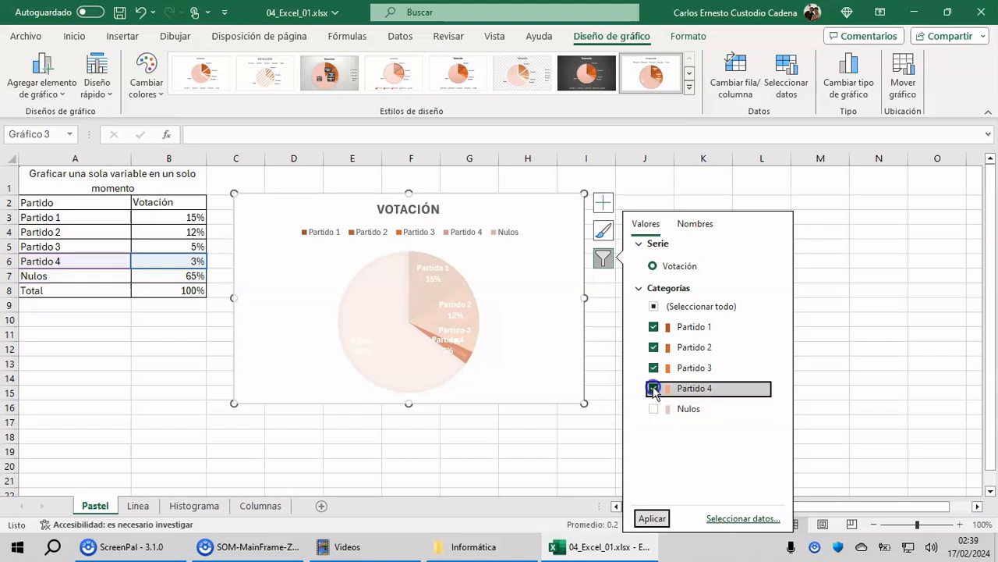
left_click(652, 519)
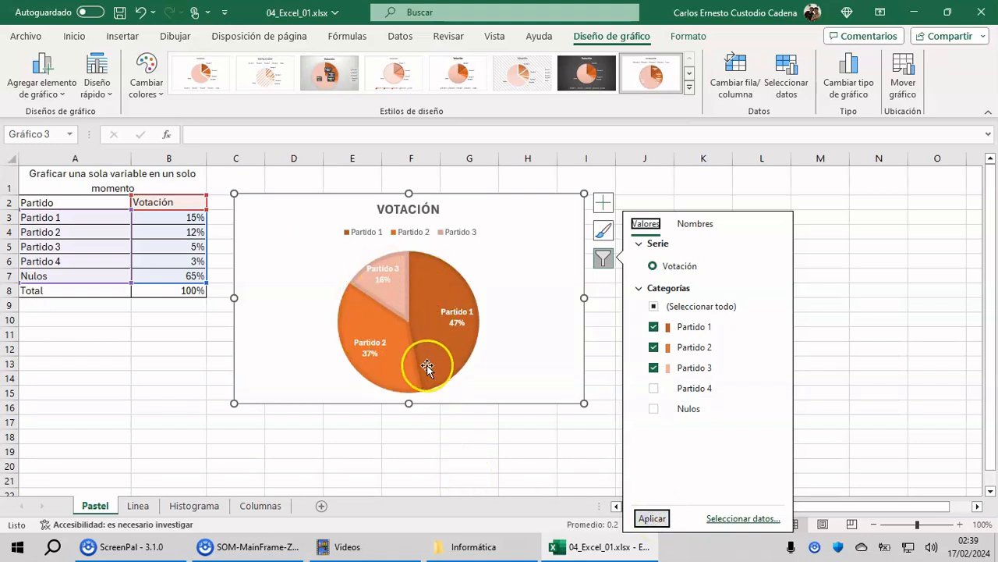
mouse_move(454, 342)
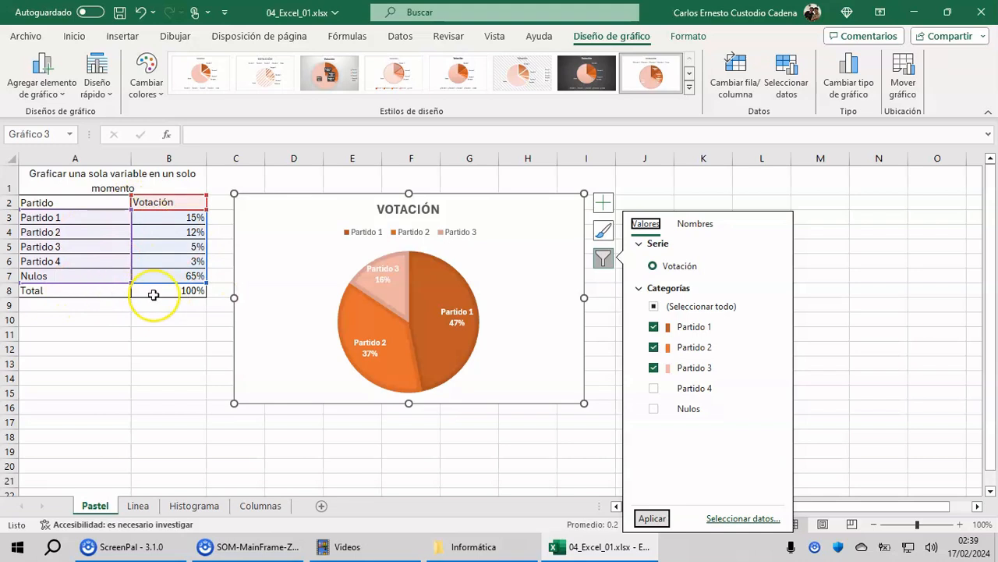
Step: Extend the chart's data range down to row 8 so that it includes the Total row
left_click(653, 387)
left_click(655, 408)
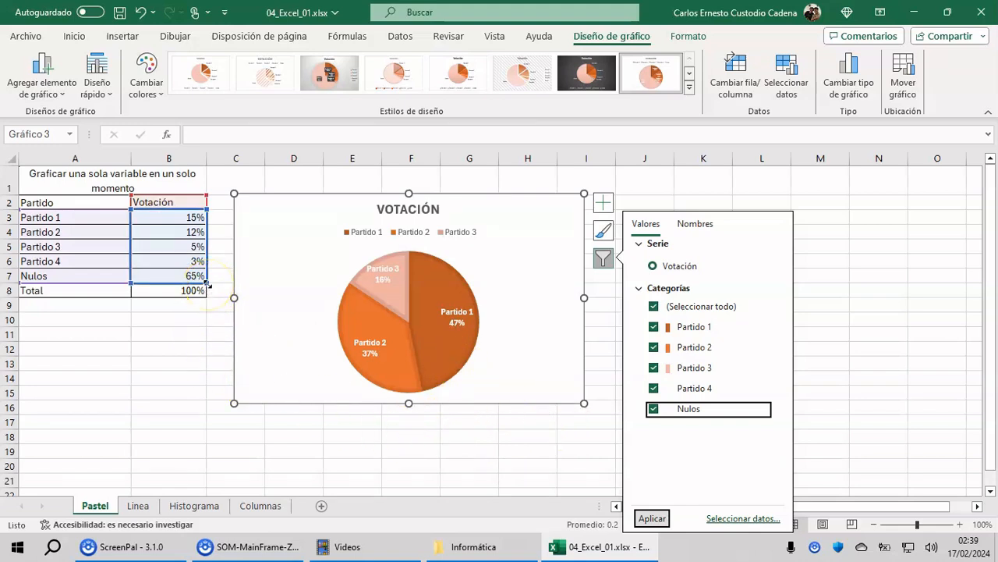
left_click_drag(207, 283, 197, 295)
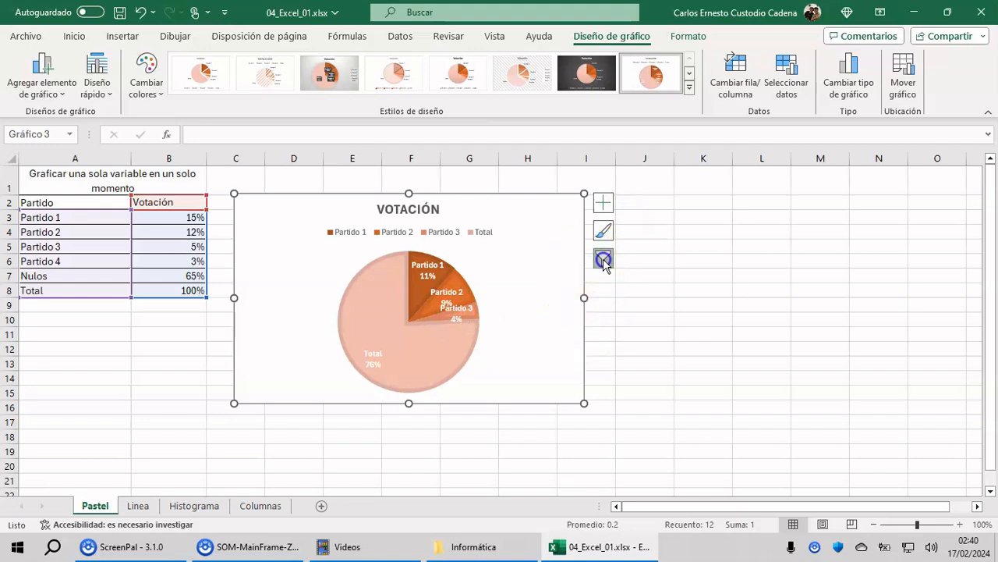
Step: Include Partido 4 and Nulos in the chart again and shrink its data range back to row 7, leaving out Total
left_click(602, 259)
left_click(655, 388)
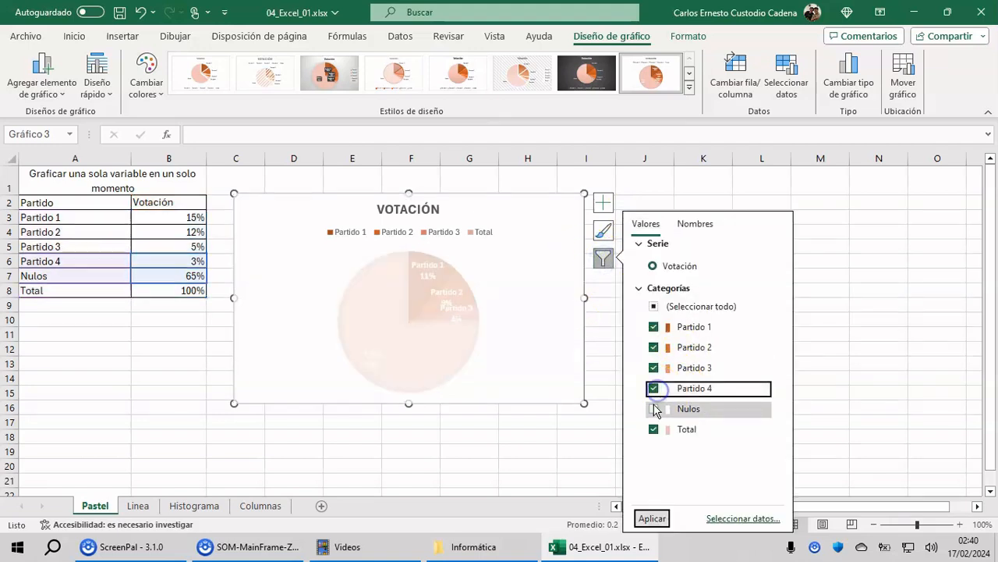
left_click(654, 408)
left_click(654, 519)
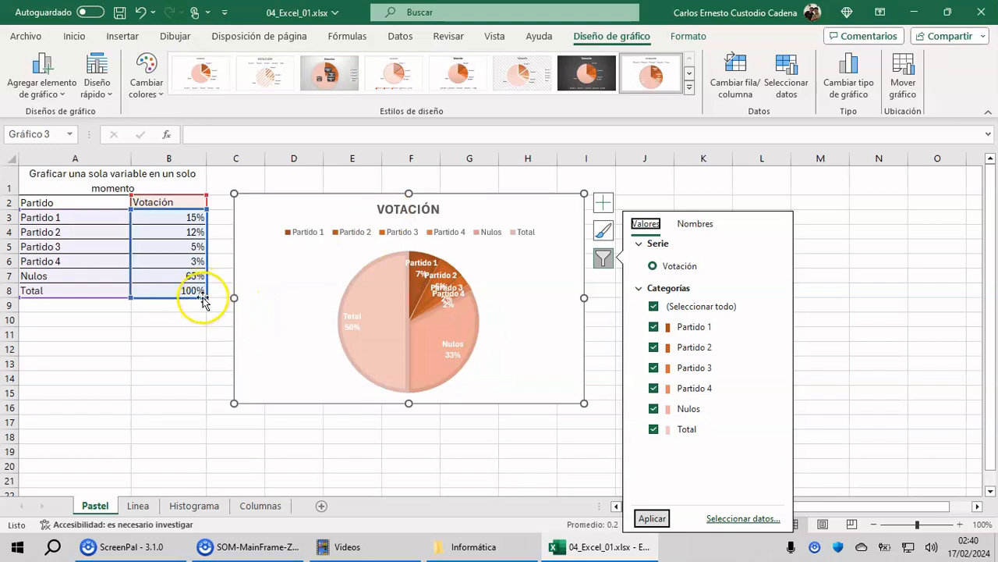
left_click_drag(206, 296, 208, 281)
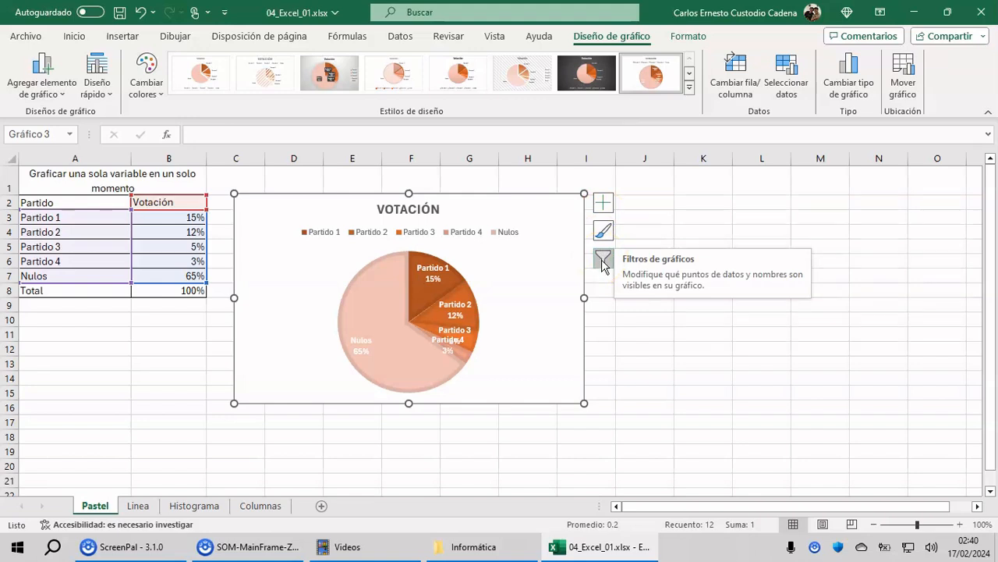
Step: Try extending the Votación series values to B3:B8 in the chart's data source, and discard the change
left_click(789, 84)
left_click_drag(613, 110, 684, 233)
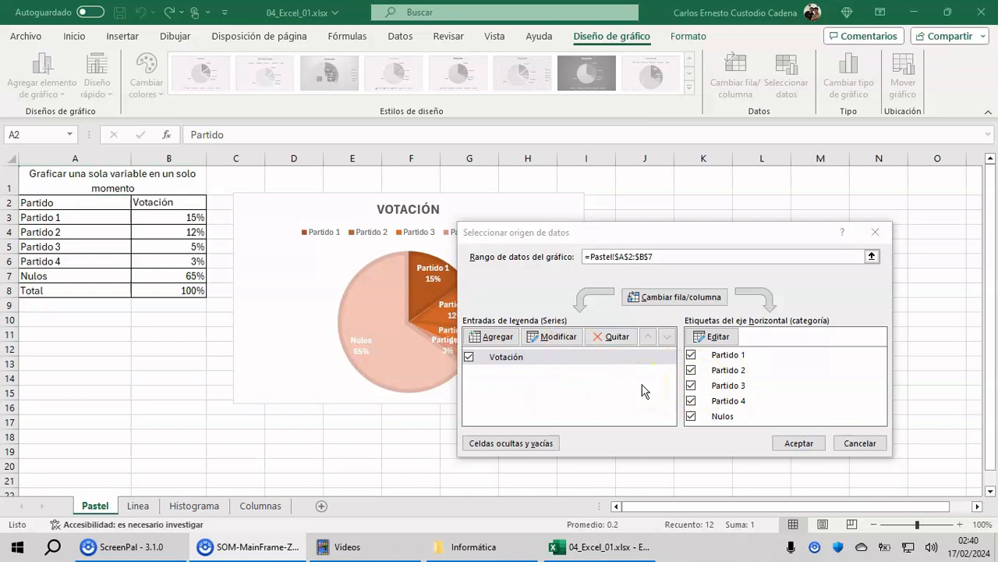
left_click(548, 340)
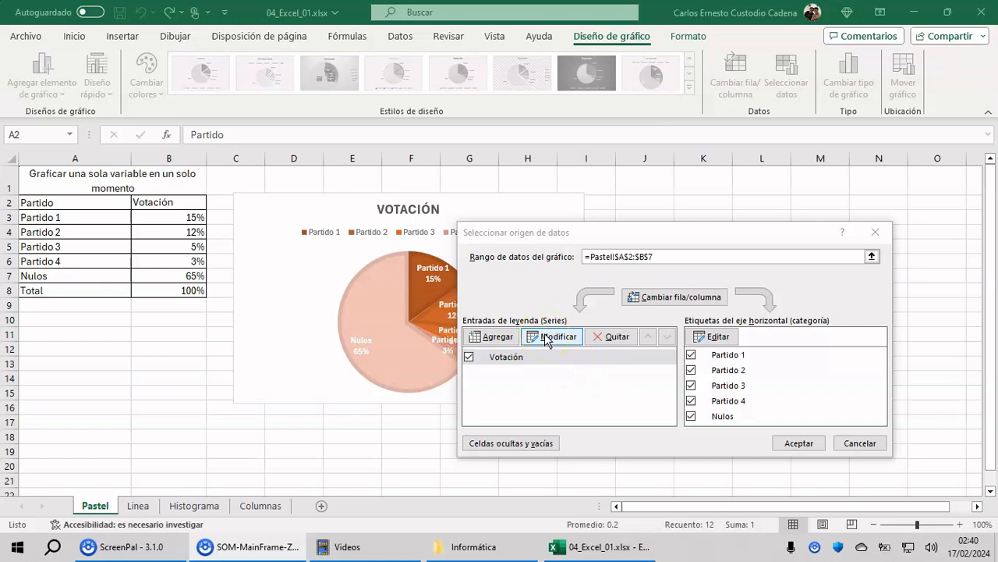
left_click(547, 339)
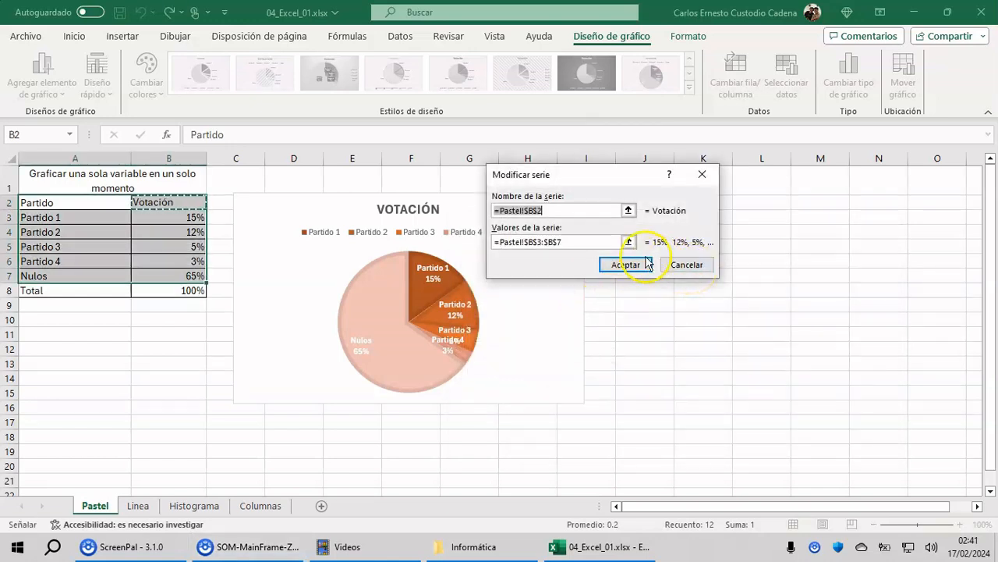
left_click(629, 242)
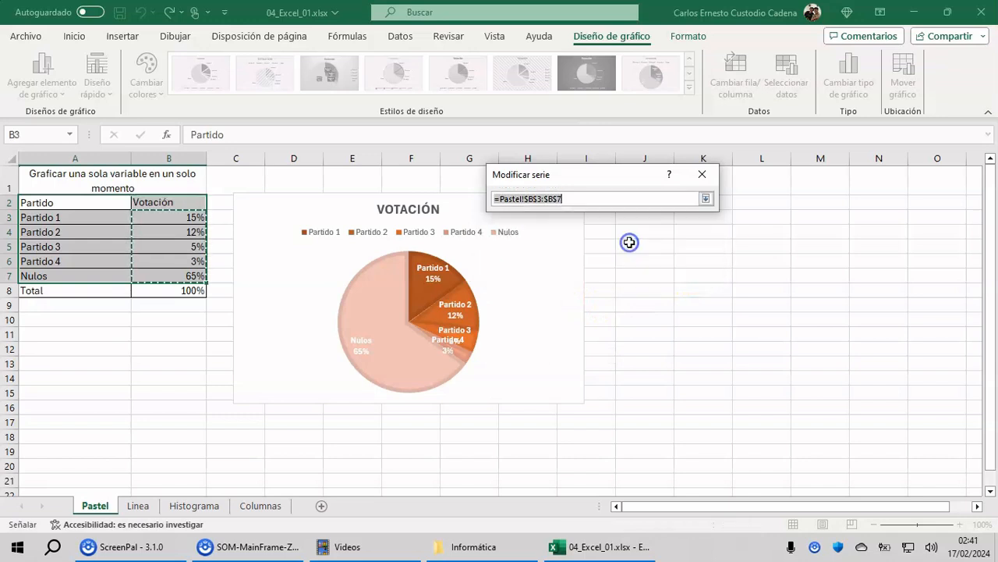
left_click_drag(172, 217, 170, 290)
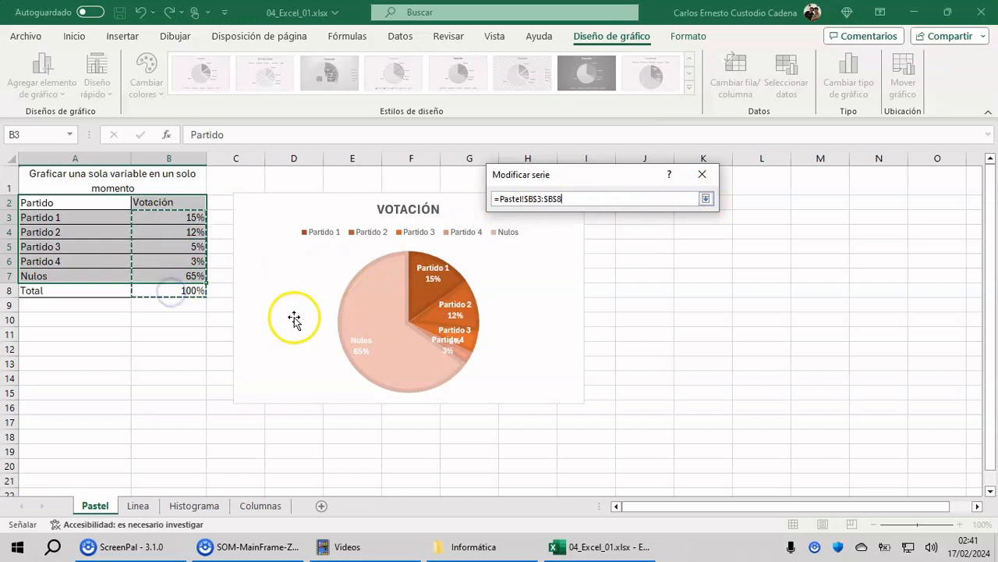
key("Return")
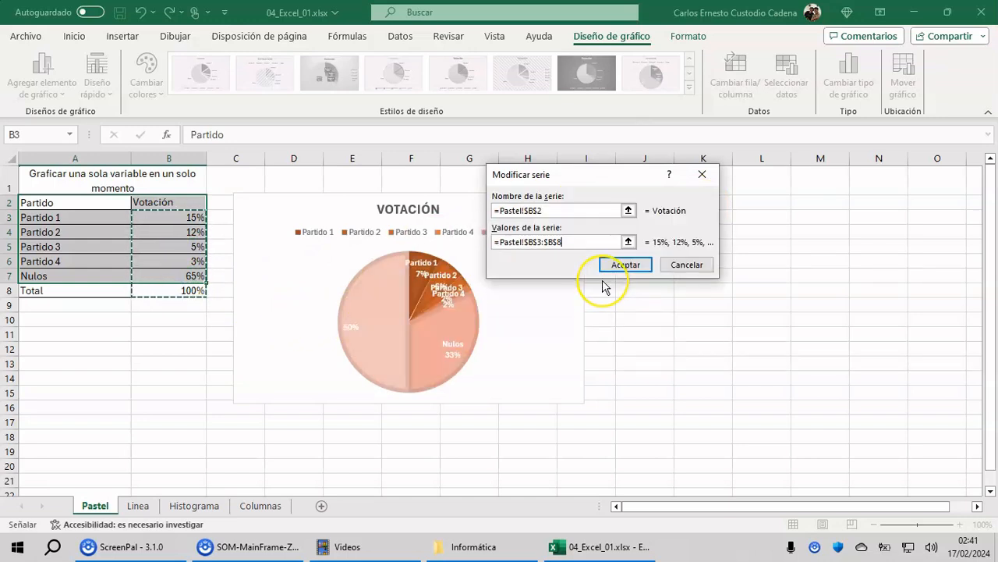
left_click(672, 265)
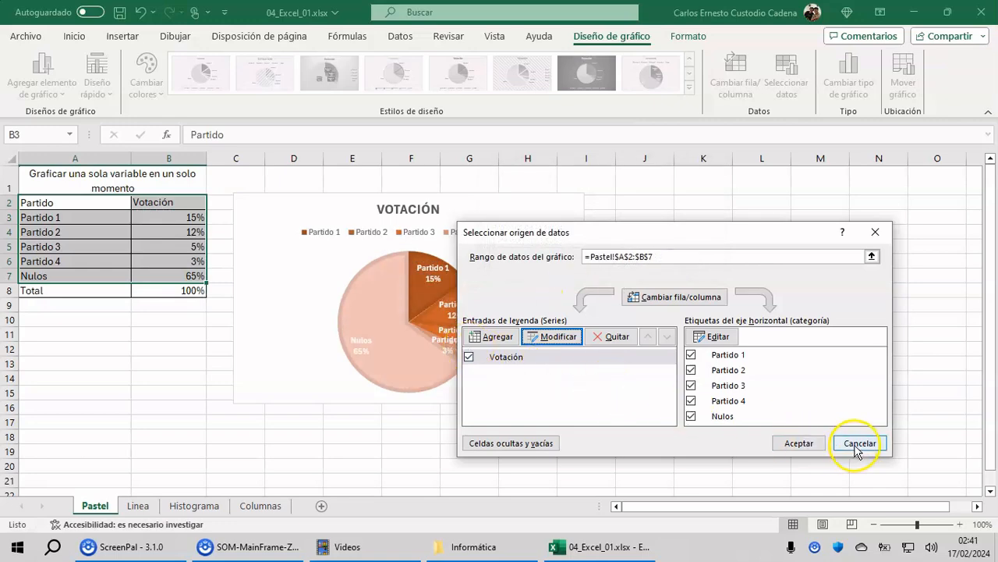
left_click(858, 443)
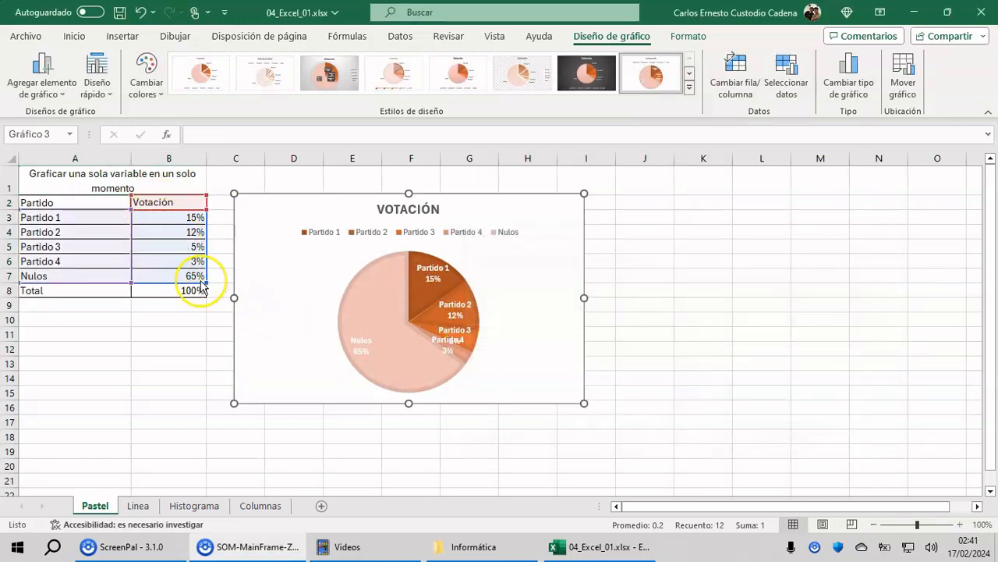
Step: Shrink the chart's data range to row 6 to leave out Nulos, and extend it back to row 7
left_click(248, 222)
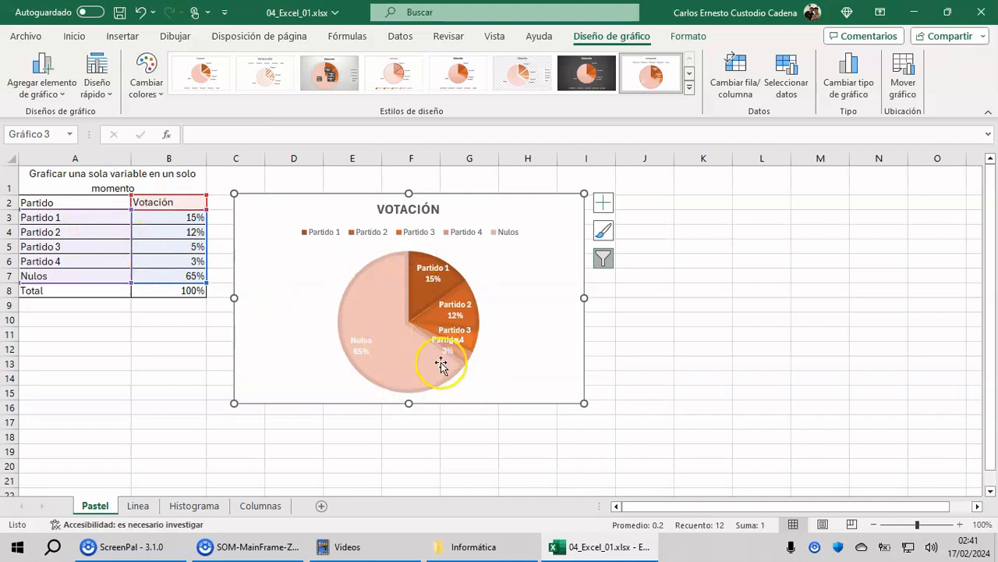
left_click_drag(204, 282, 206, 268)
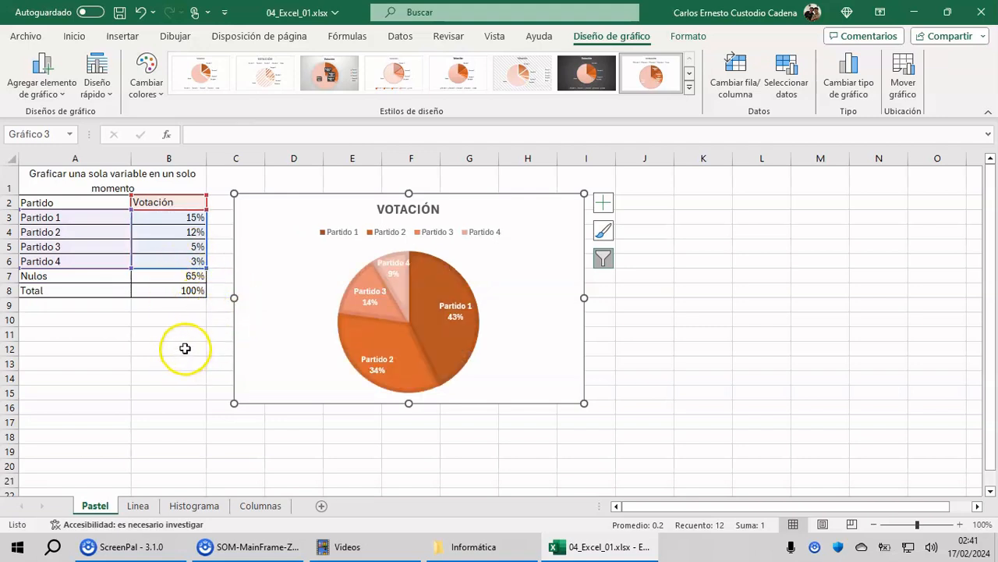
left_click_drag(204, 268, 206, 282)
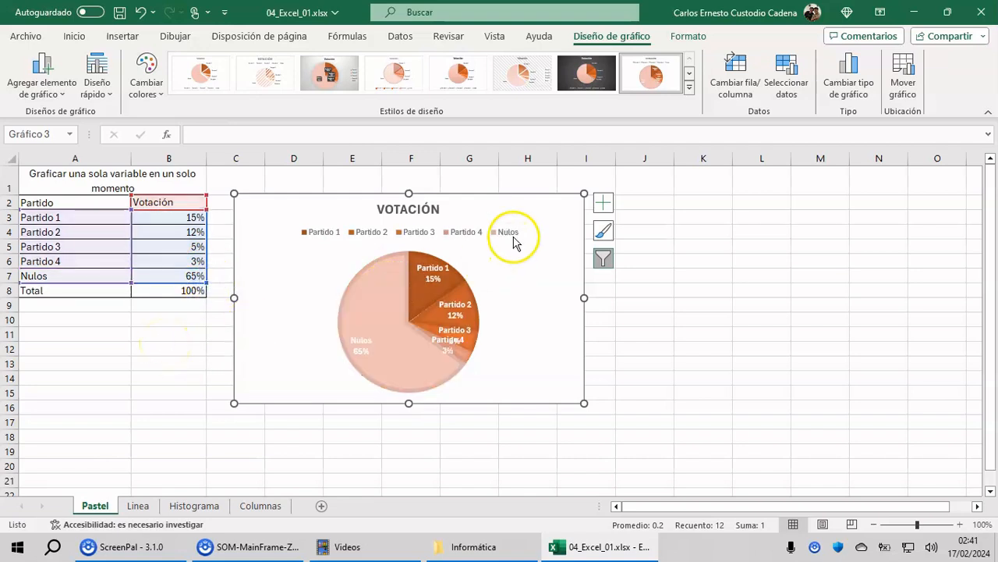
Step: Filter Nulos and Partido 4 out of the party votes pie chart, keeping only Partido 1, Partido 2 and Partido 3
left_click(605, 258)
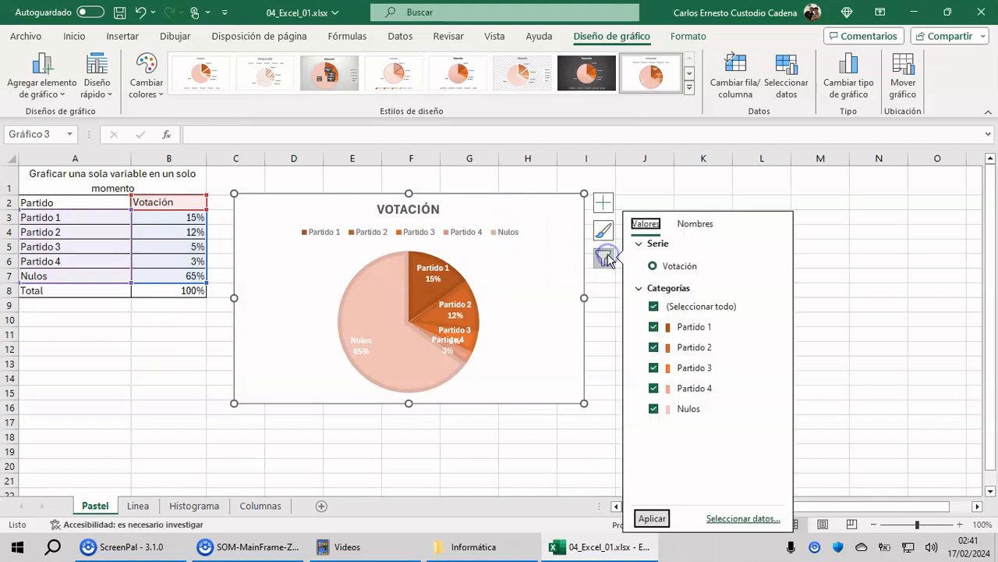
left_click(653, 409)
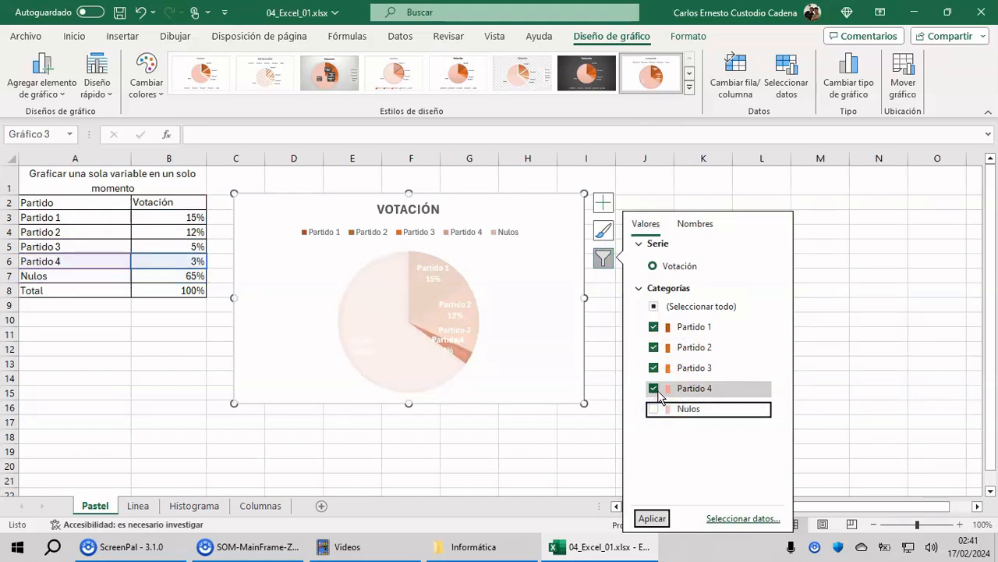
left_click(655, 389)
left_click(641, 519)
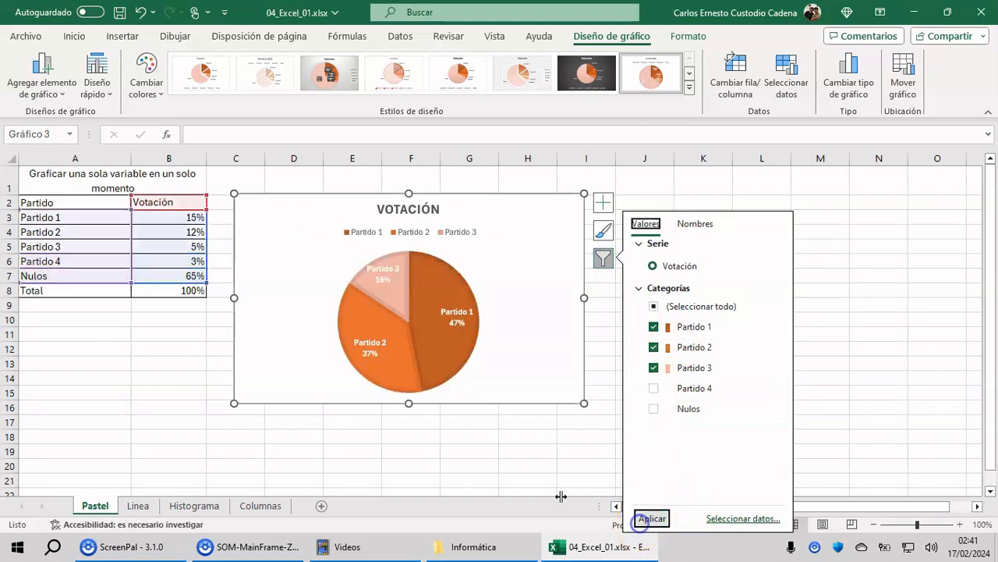
left_click(550, 429)
Step: Preview alternative chart styles on the party votes pie chart, including Estilo 7 and Estilo 6
left_click(291, 225)
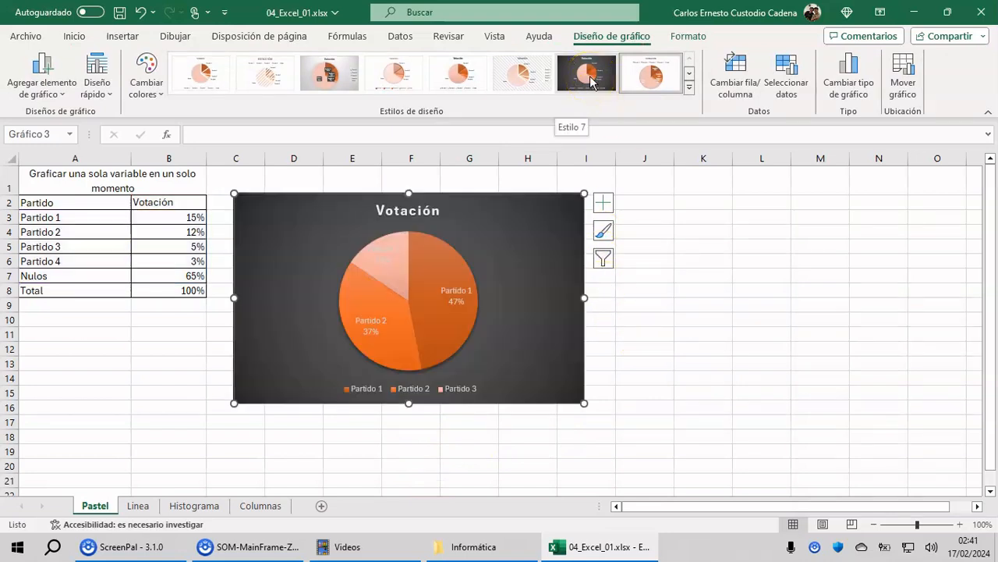
left_click(522, 73)
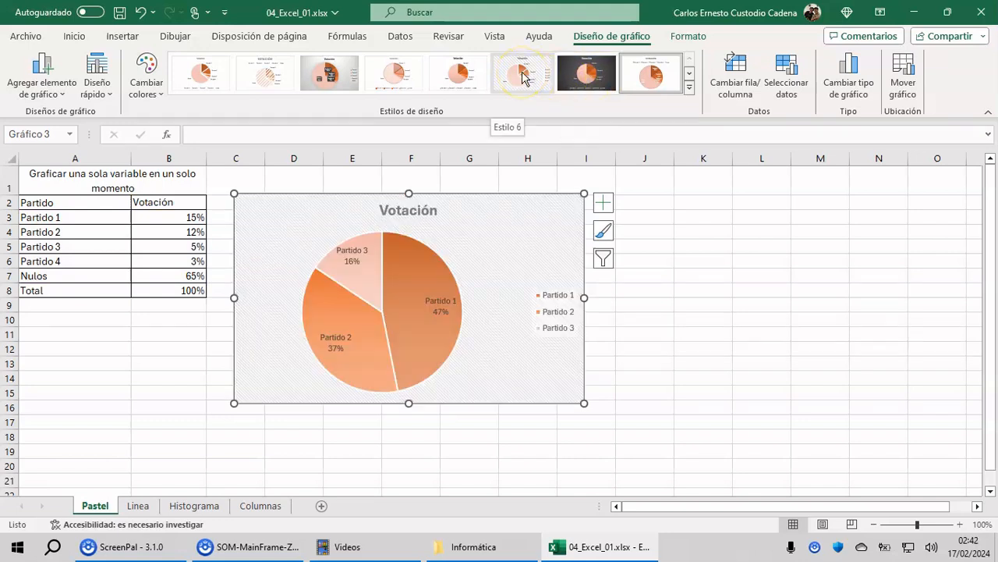
left_click(329, 75)
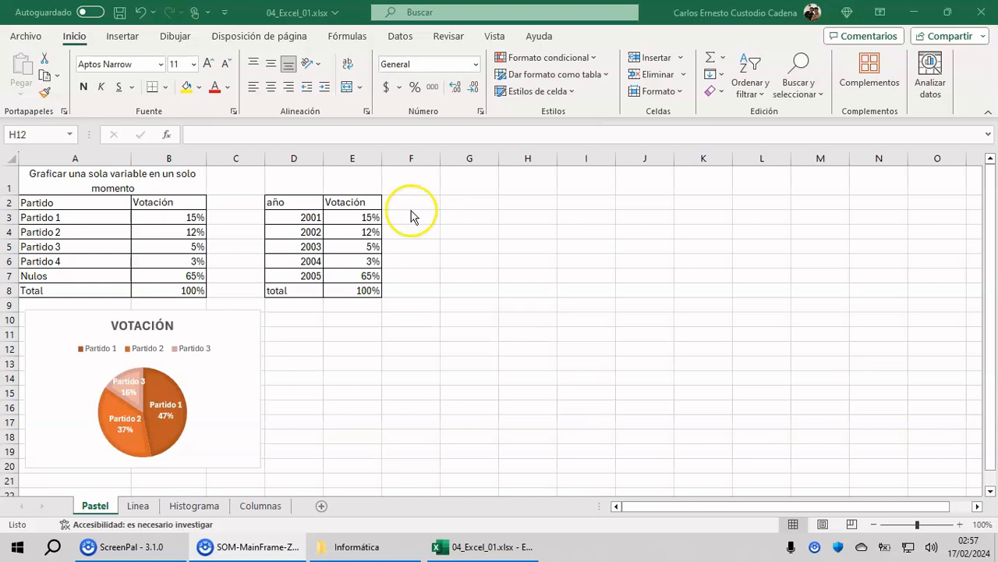
Step: Insert a 2D pie chart from the year and vote table D2:E7 and place it beside that table
left_click(304, 200)
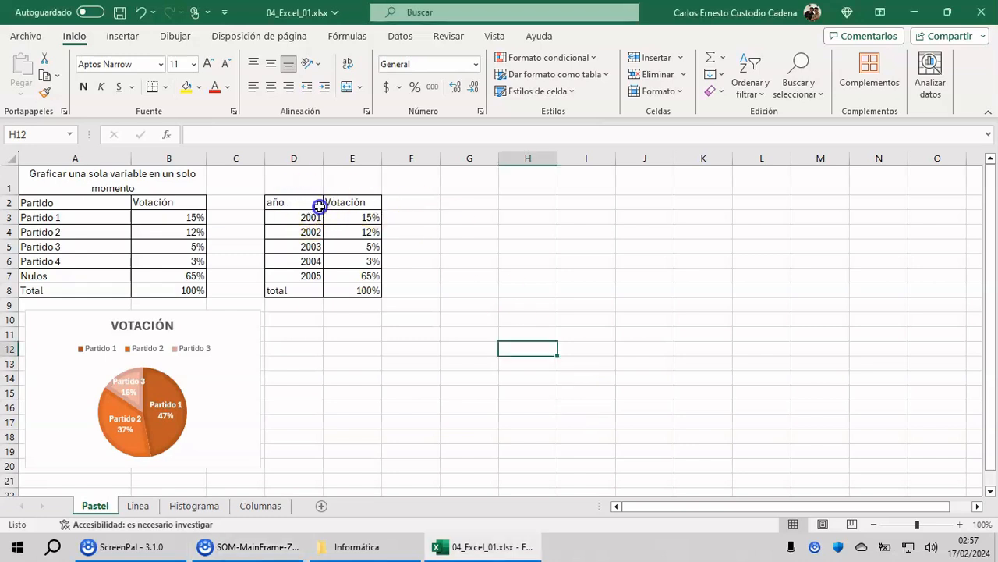
mouse_move(308, 200)
left_mouse_down()
mouse_move(336, 208)
mouse_move(345, 268)
left_mouse_up()
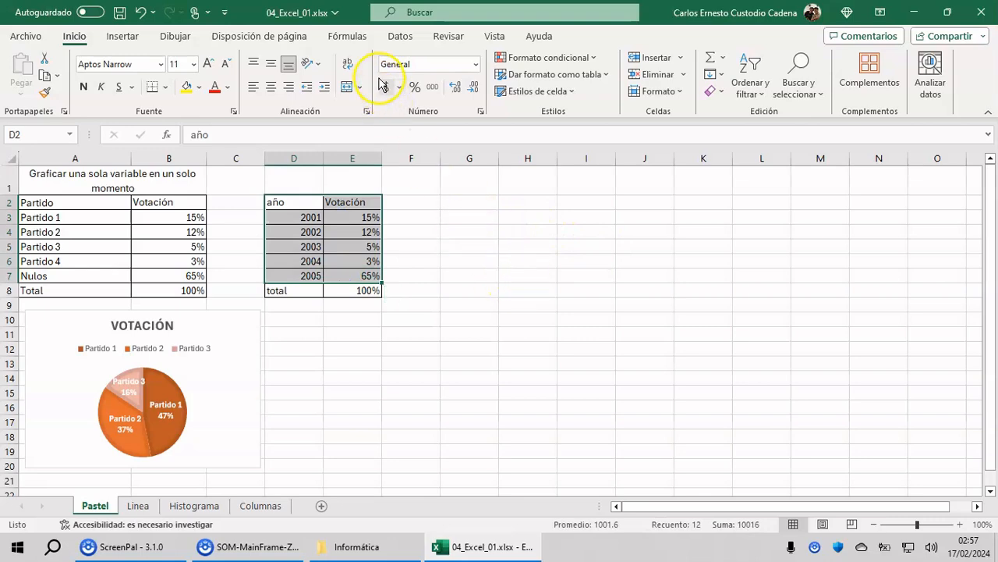
left_click(133, 36)
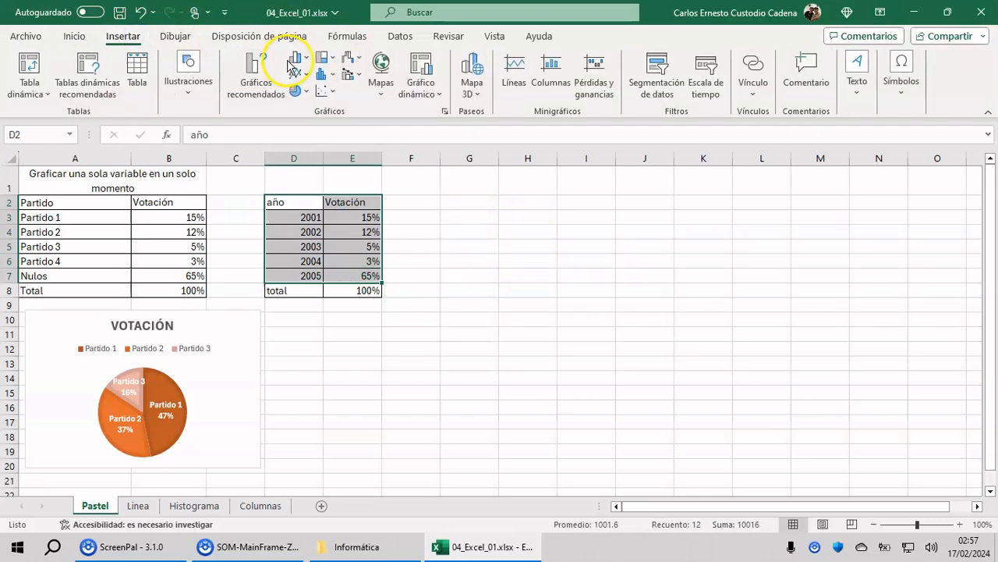
left_click(297, 91)
left_click(301, 140)
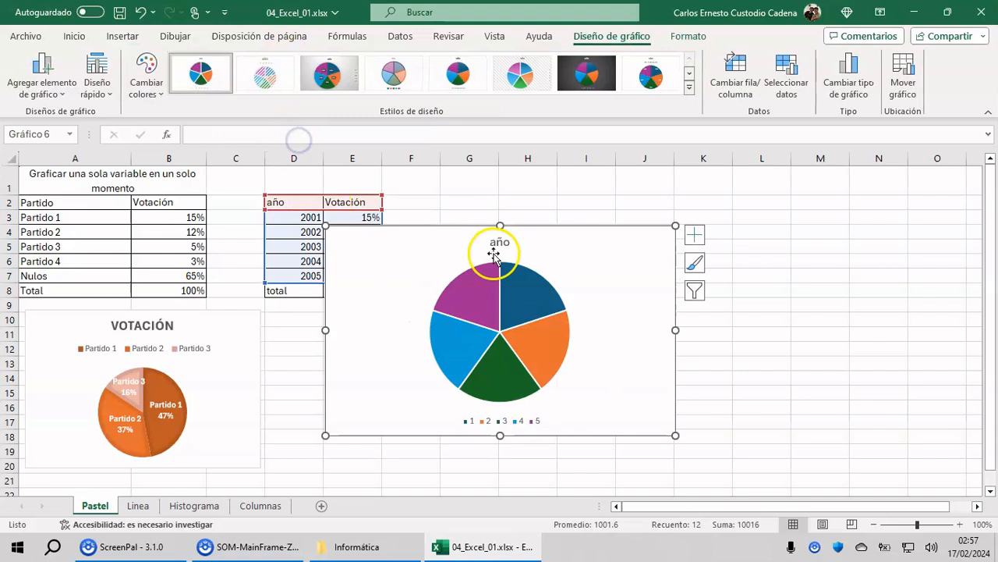
left_click_drag(564, 252, 653, 226)
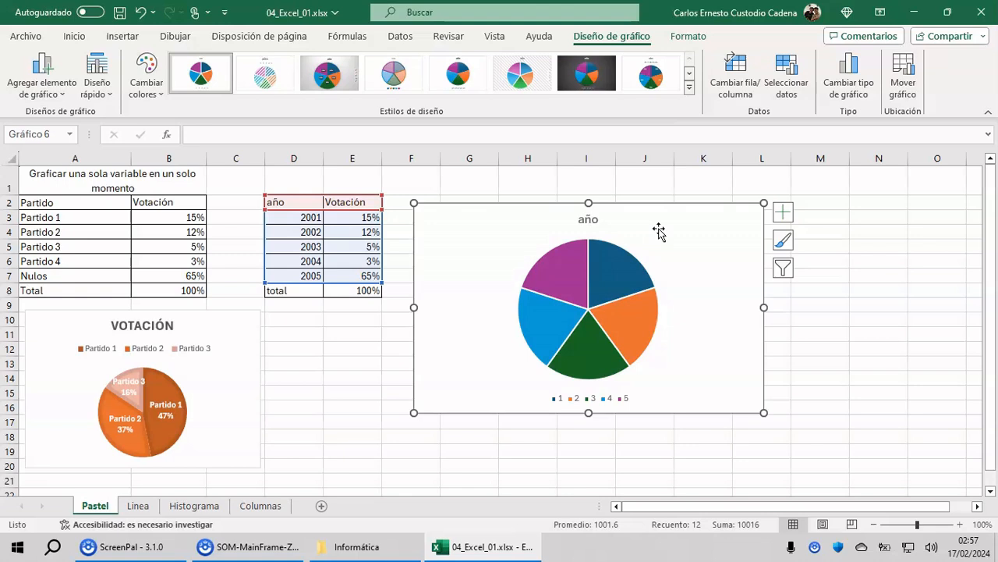
Step: Examine the series and category labels in the new year chart's data source without changing them
right_click(450, 235)
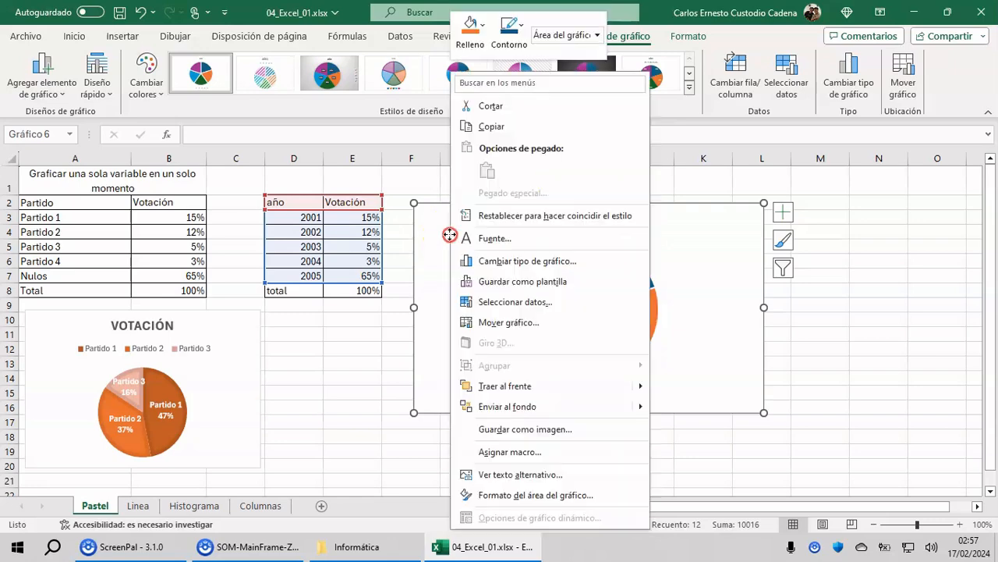
left_click(515, 302)
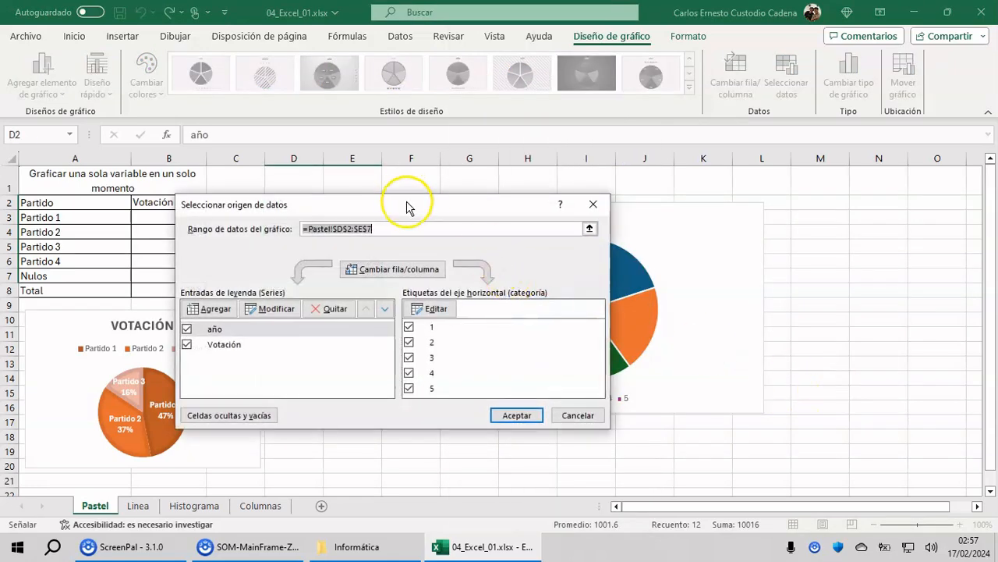
left_click_drag(409, 205, 738, 289)
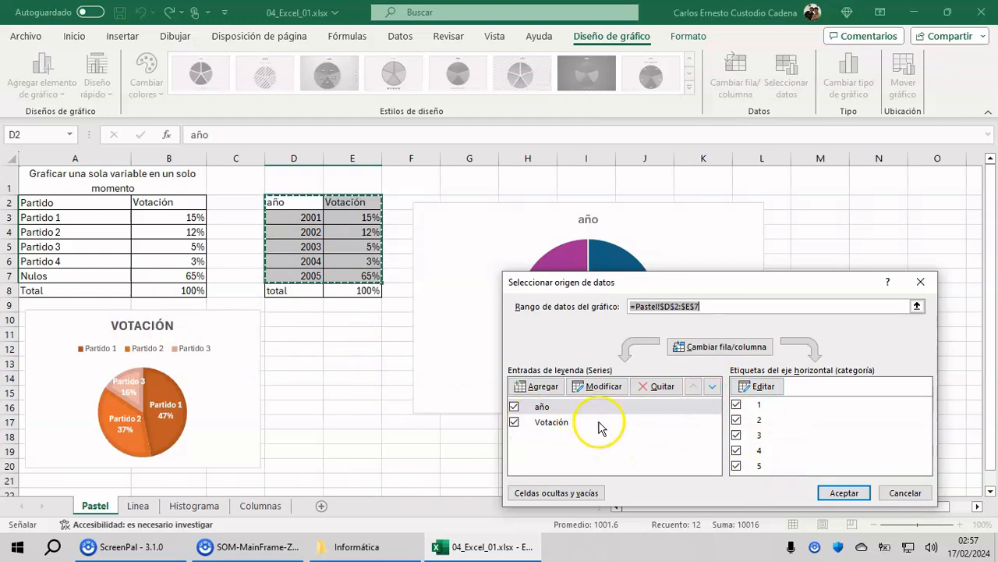
left_click(899, 492)
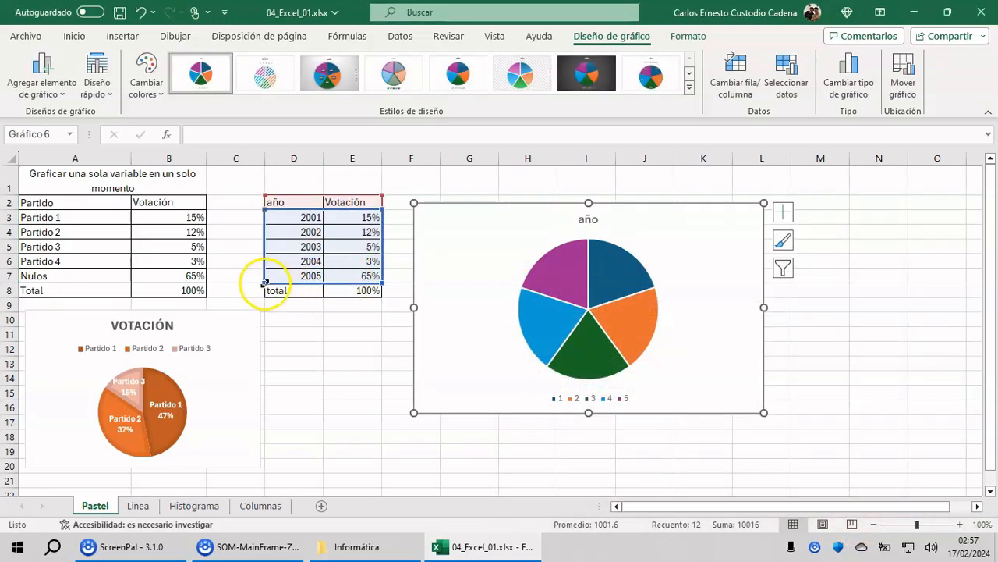
Step: Restrict the year chart's plotted data to the Votación column E2:E7 and use the years in D3:D7 as its category labels
left_click_drag(293, 281, 308, 277)
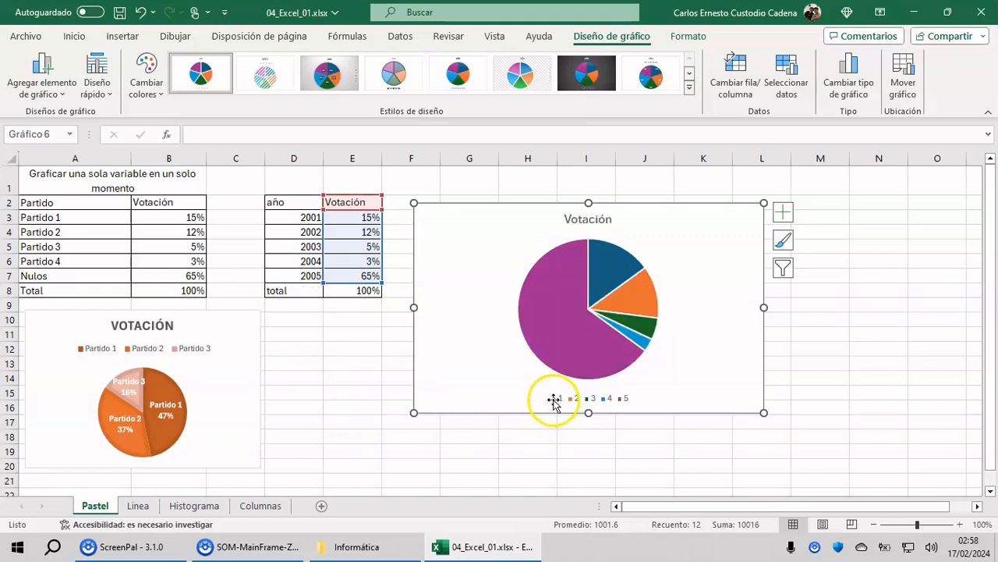
right_click(470, 265)
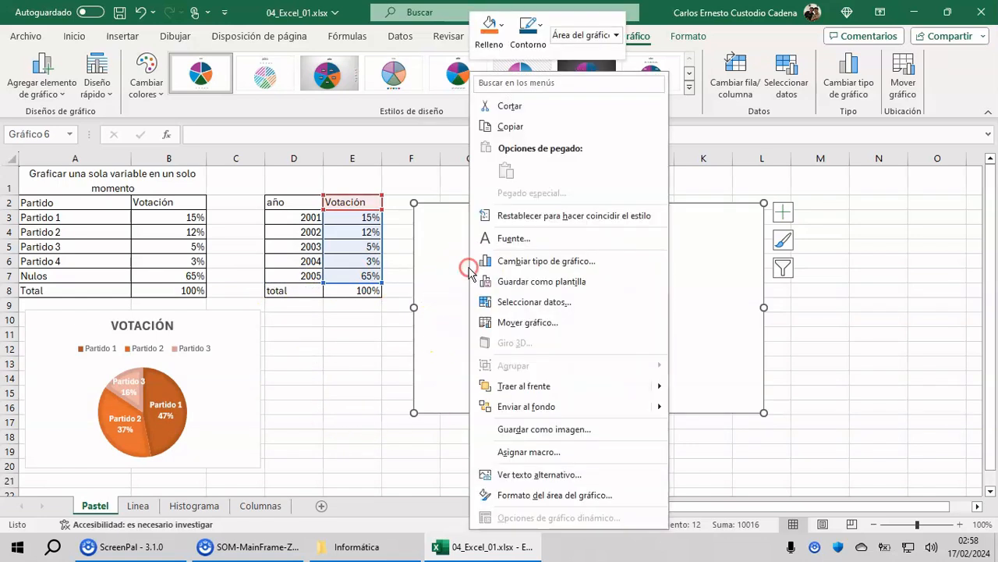
left_click(537, 304)
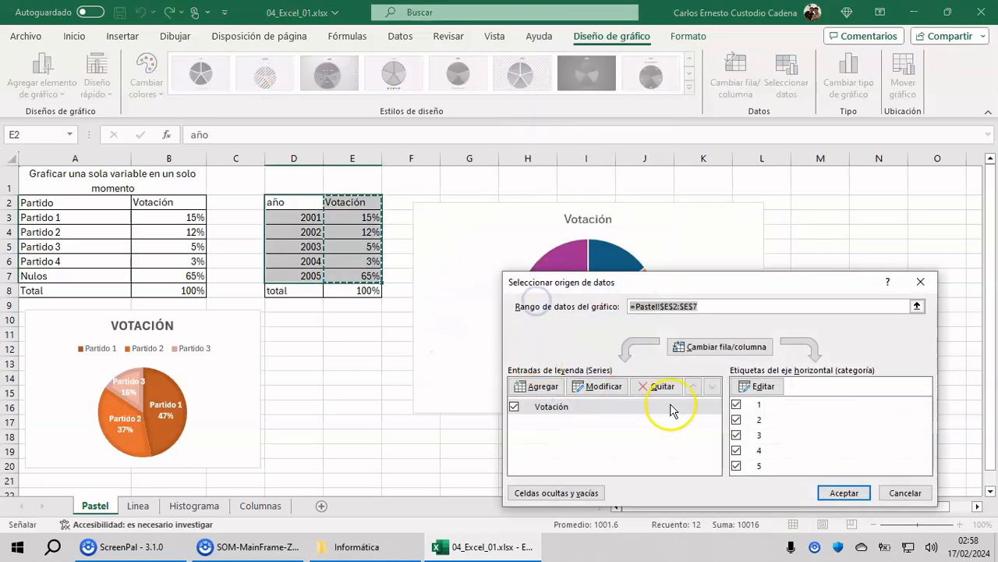
left_click(762, 390)
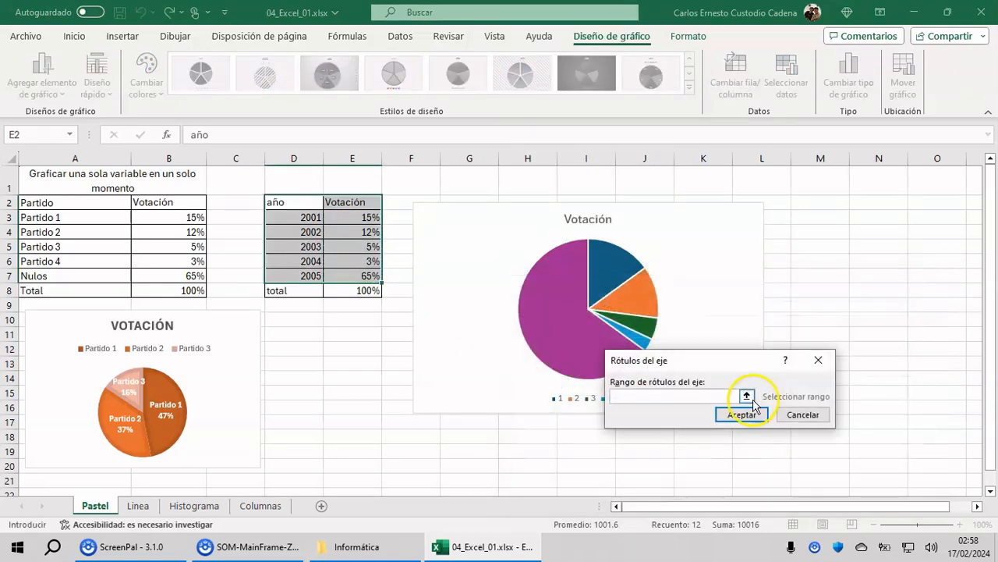
left_click(749, 395)
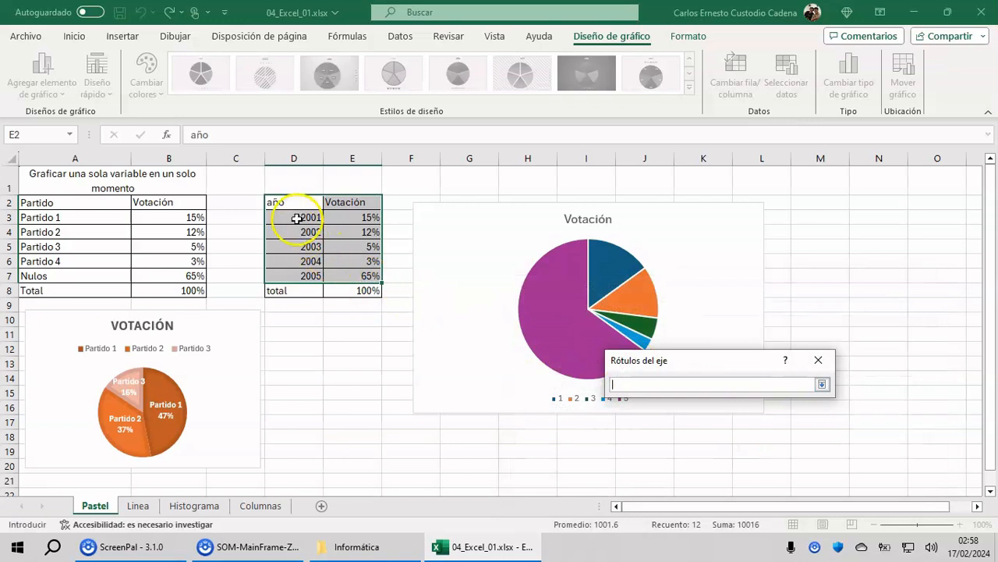
left_click_drag(297, 219, 299, 274)
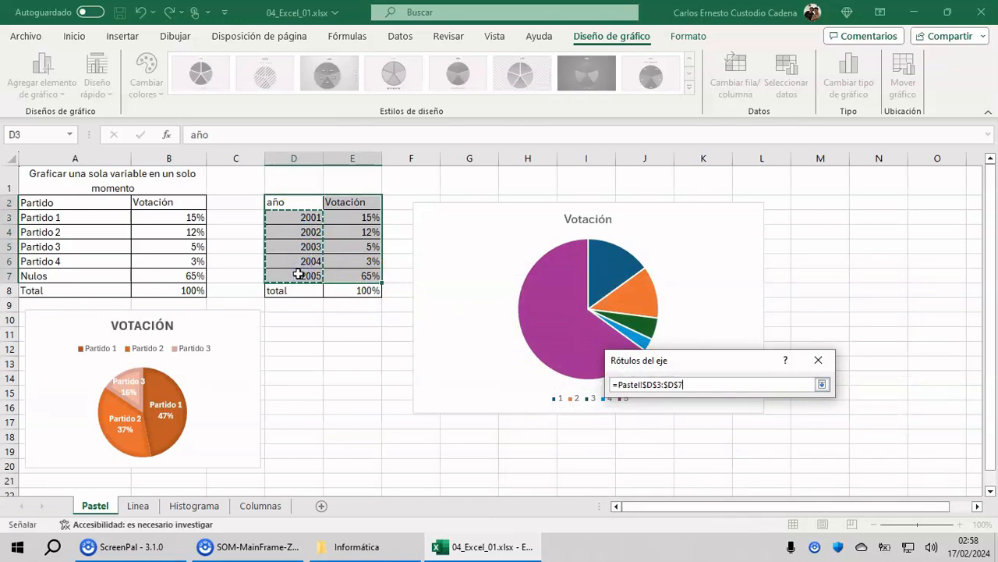
key("Return")
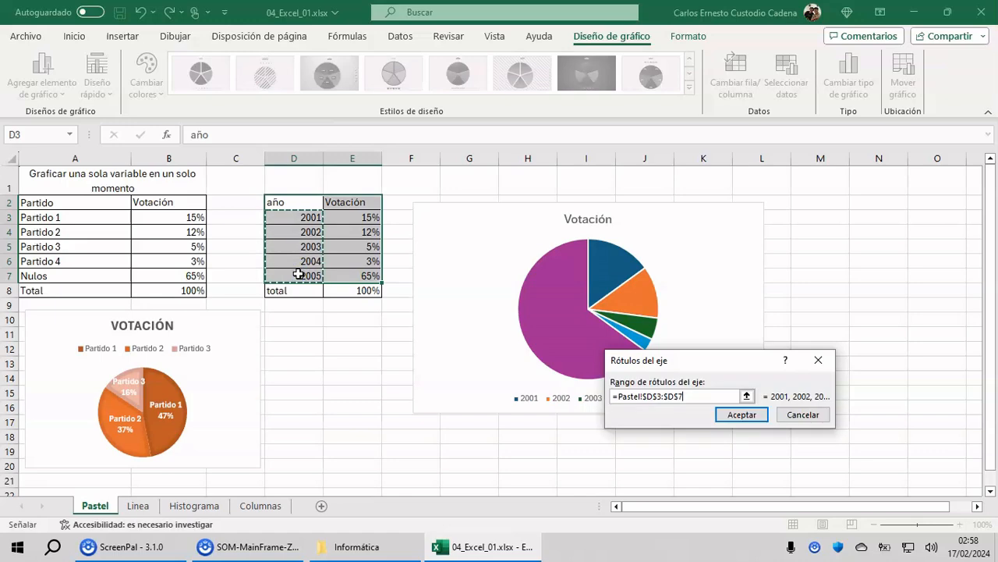
left_click(743, 414)
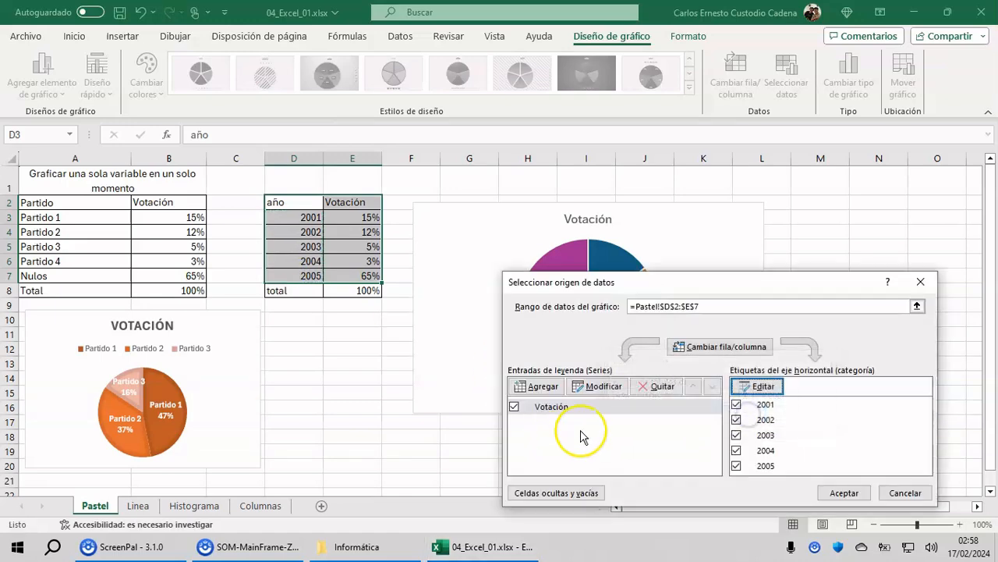
left_click(846, 493)
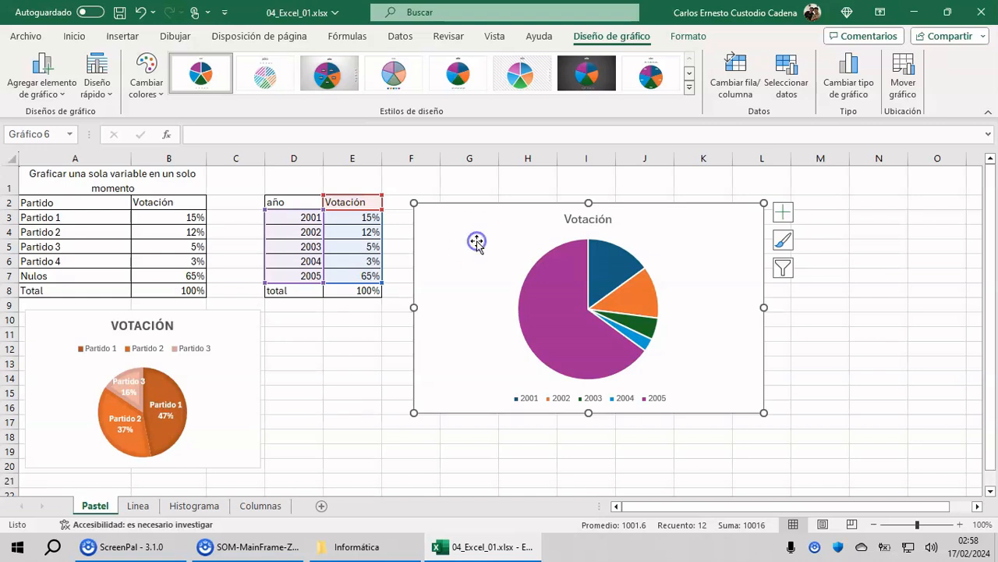
Step: Shrink the year chart and move it below the year table, next to the party votes chart
left_click_drag(414, 203, 483, 241)
left_click_drag(692, 283, 493, 338)
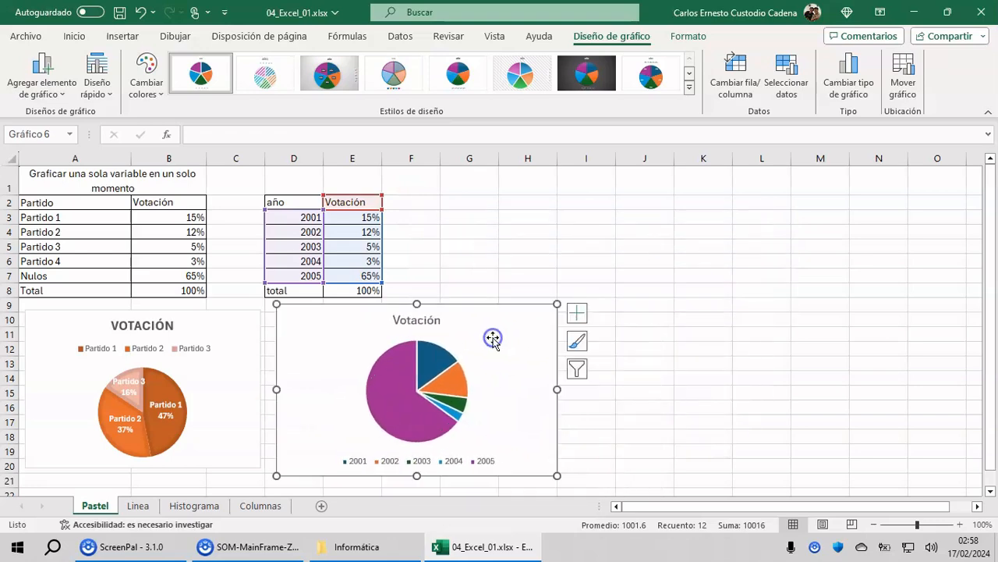
left_click(722, 351)
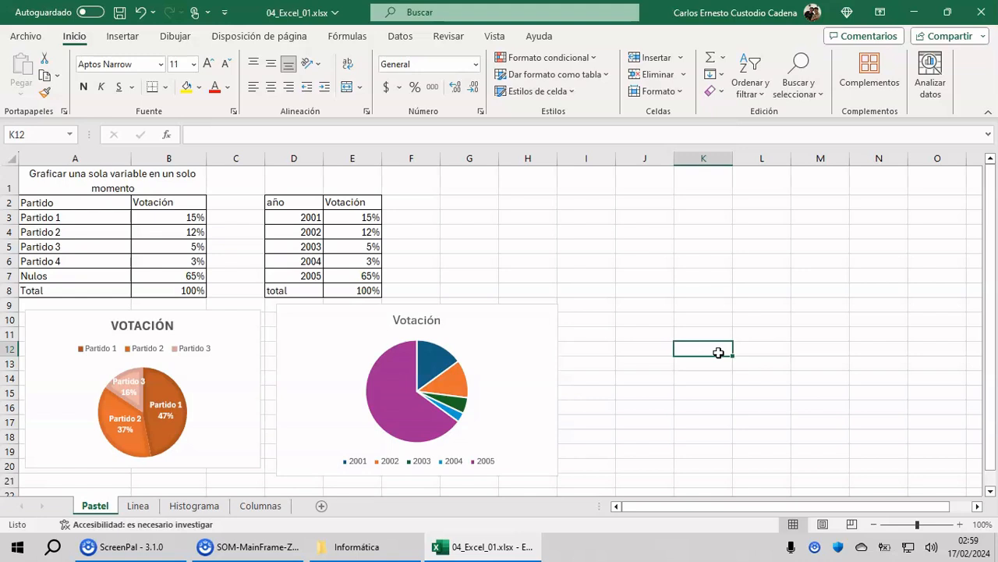
Step: Insert a 2D pie chart of the Año base 2009 values B3:B17 on the Linea sheet
left_click(139, 507)
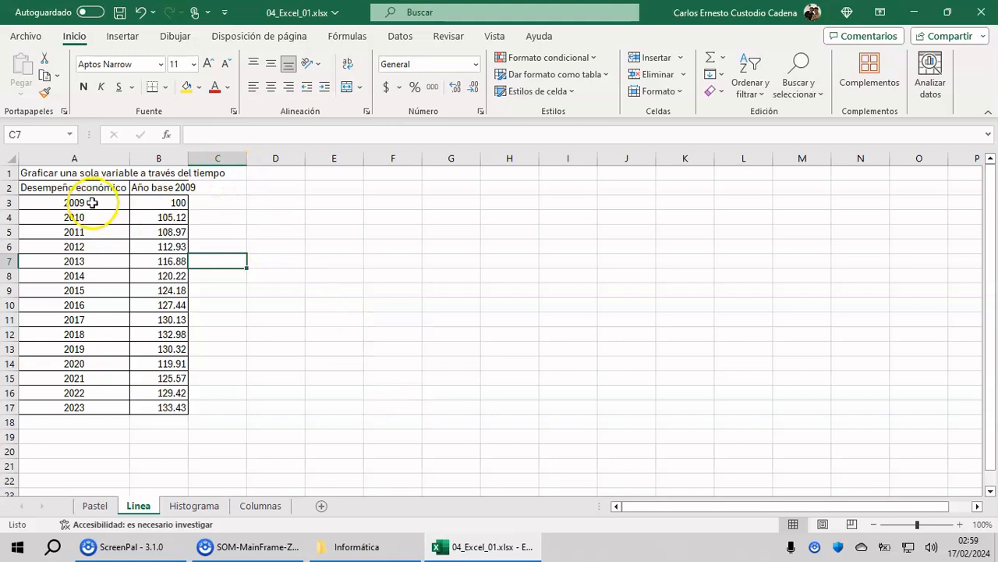
left_click_drag(146, 201, 165, 408)
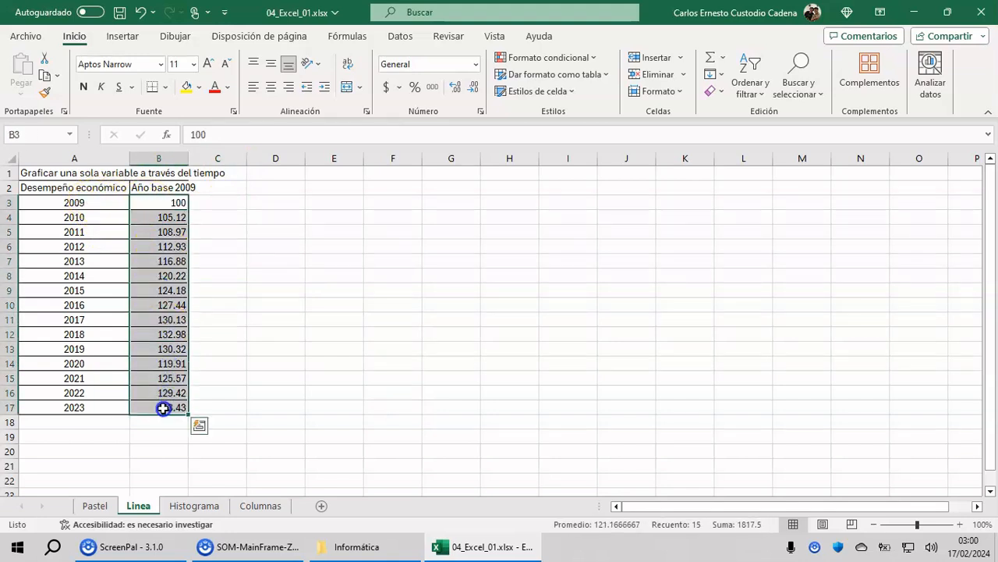
left_click(122, 37)
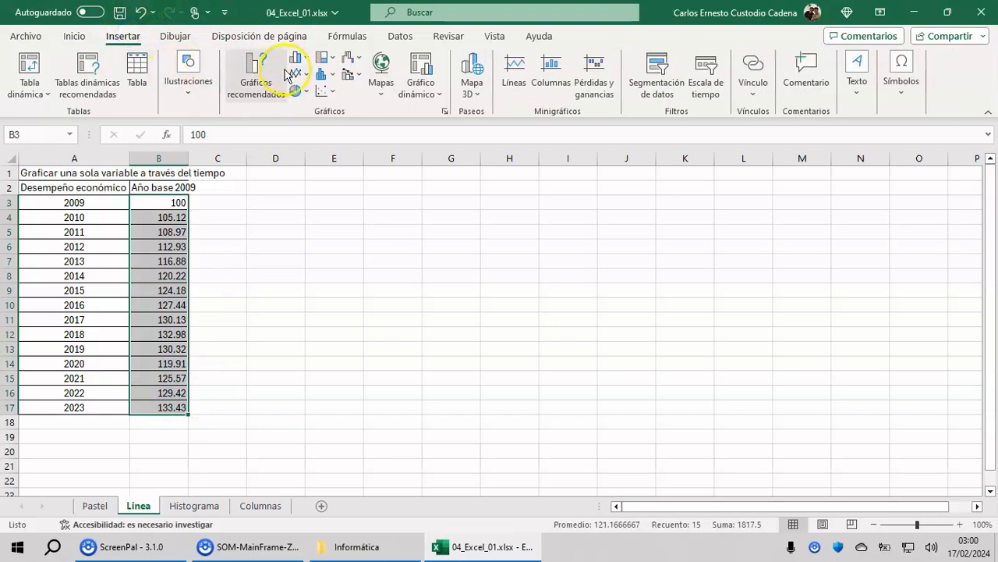
left_click(295, 91)
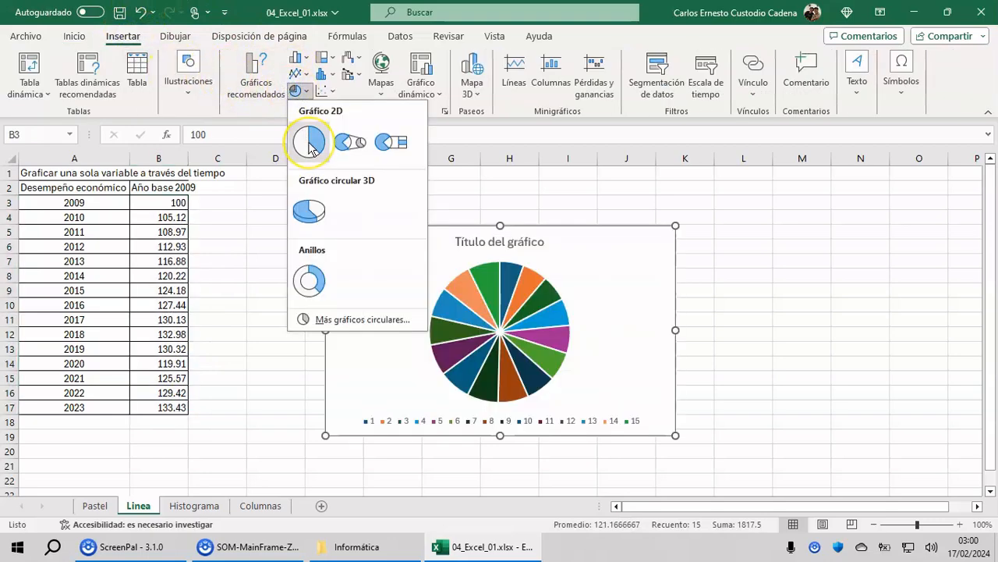
left_click(309, 142)
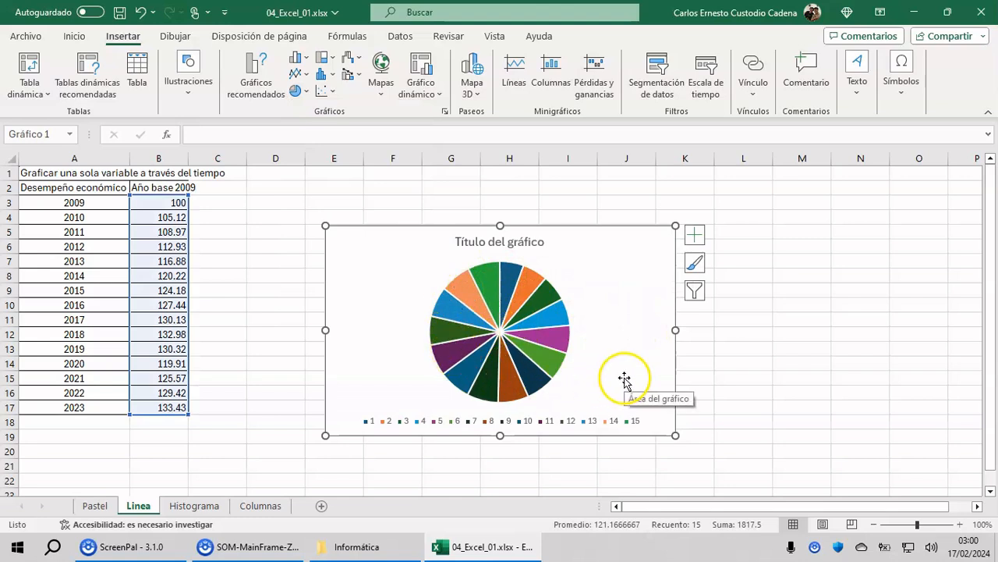
Step: Use the years in A3:A17 as the category labels of the Linea sheet's pie chart
right_click(358, 327)
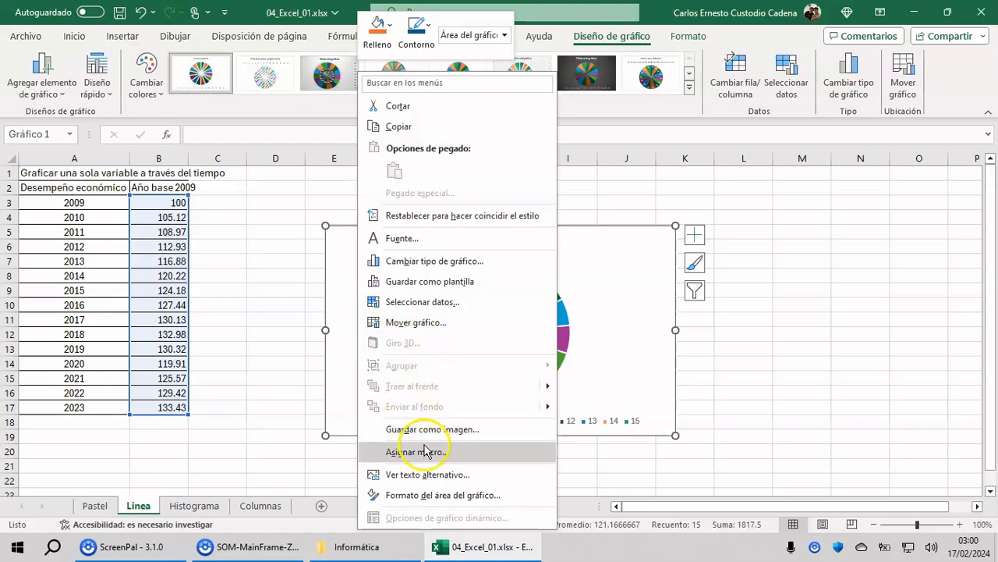
left_click(433, 301)
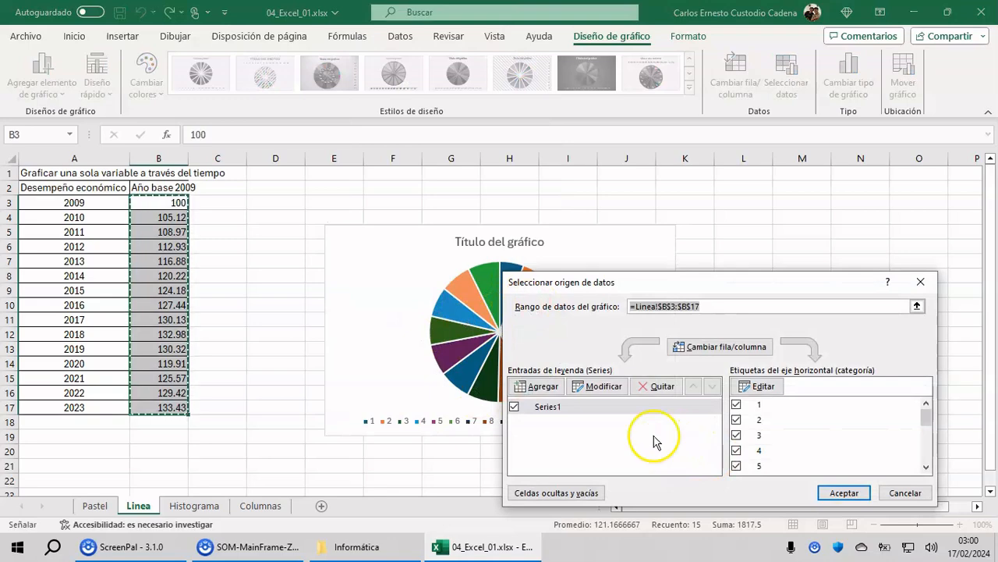
left_click(761, 387)
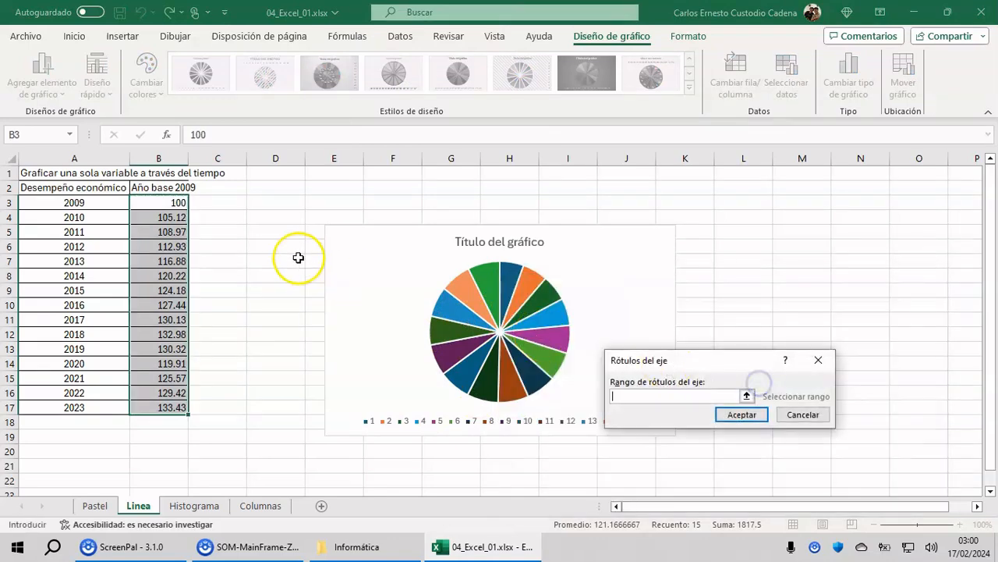
left_click_drag(99, 206, 101, 408)
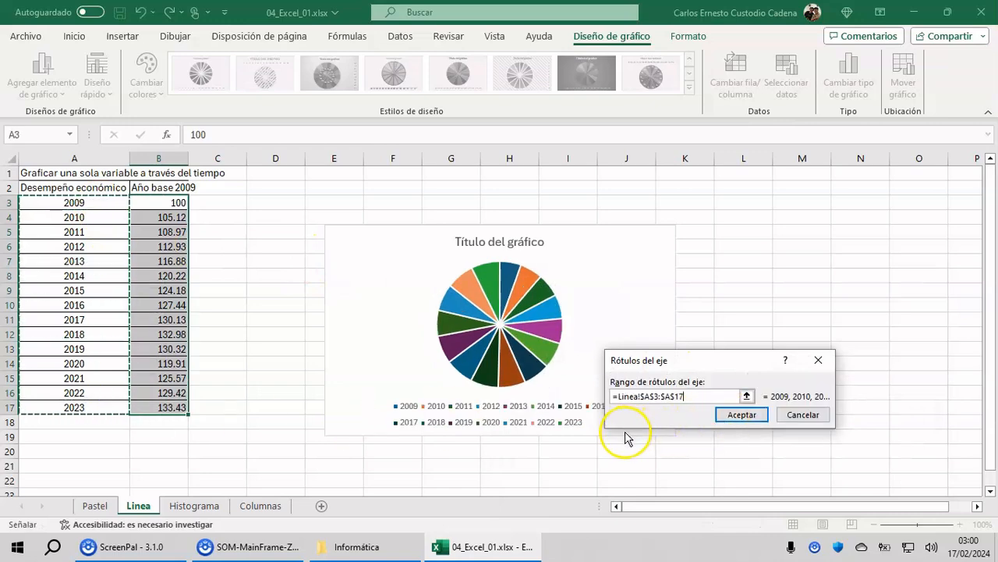
left_click(741, 415)
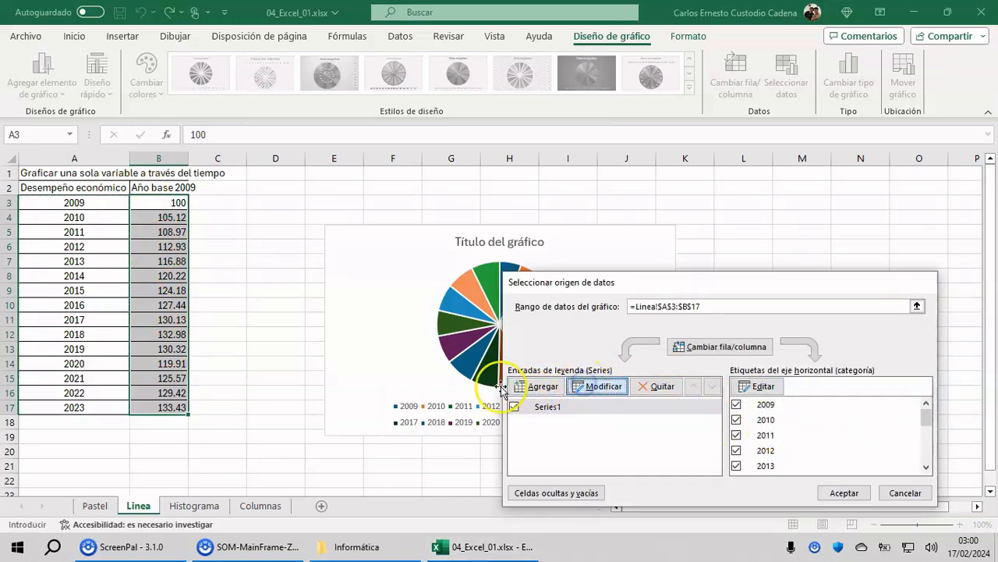
Step: Name the pie chart's series from header cell B2, Año base 2009, and accept the data source changes
left_click(578, 386)
left_click(158, 187)
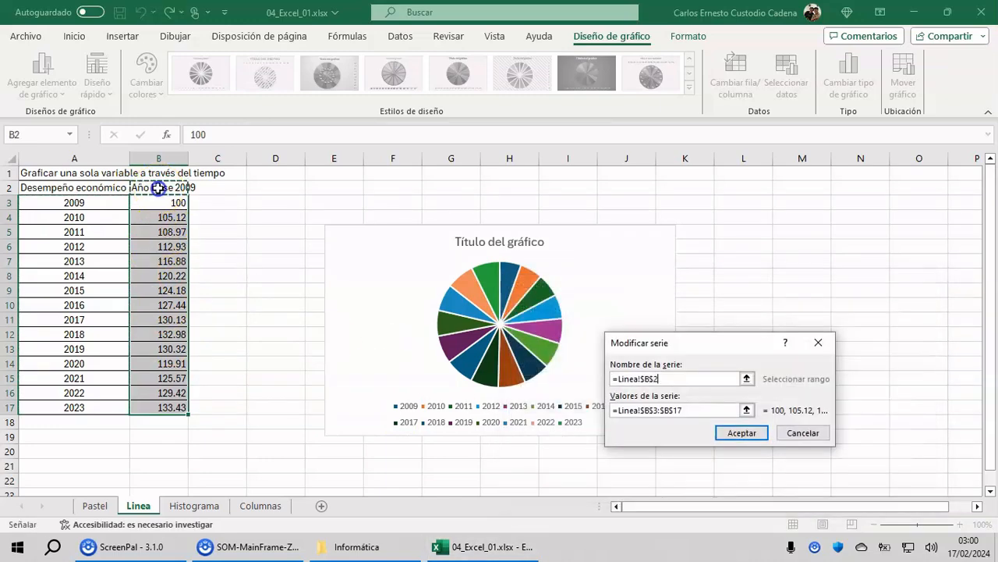
left_click(743, 433)
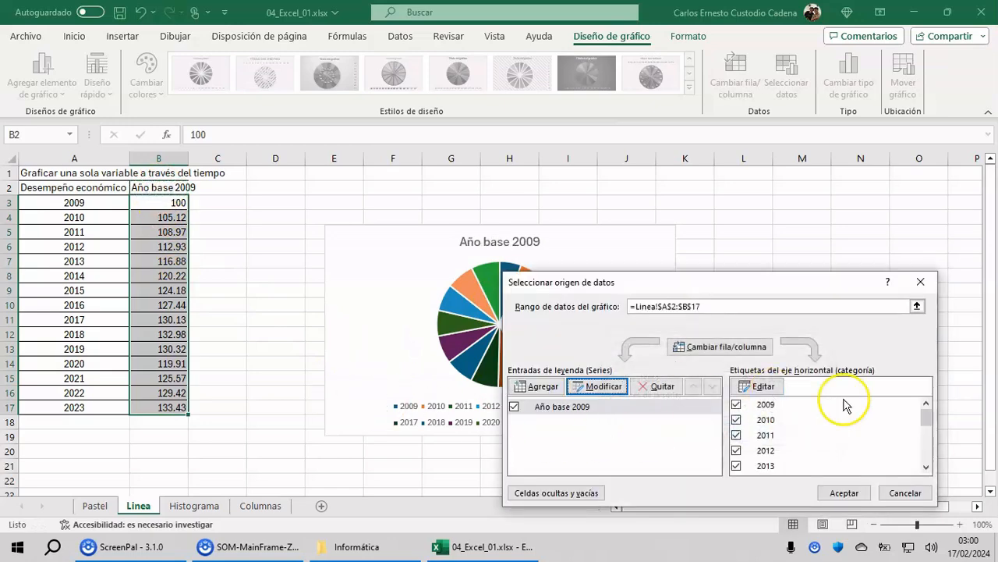
left_click(844, 493)
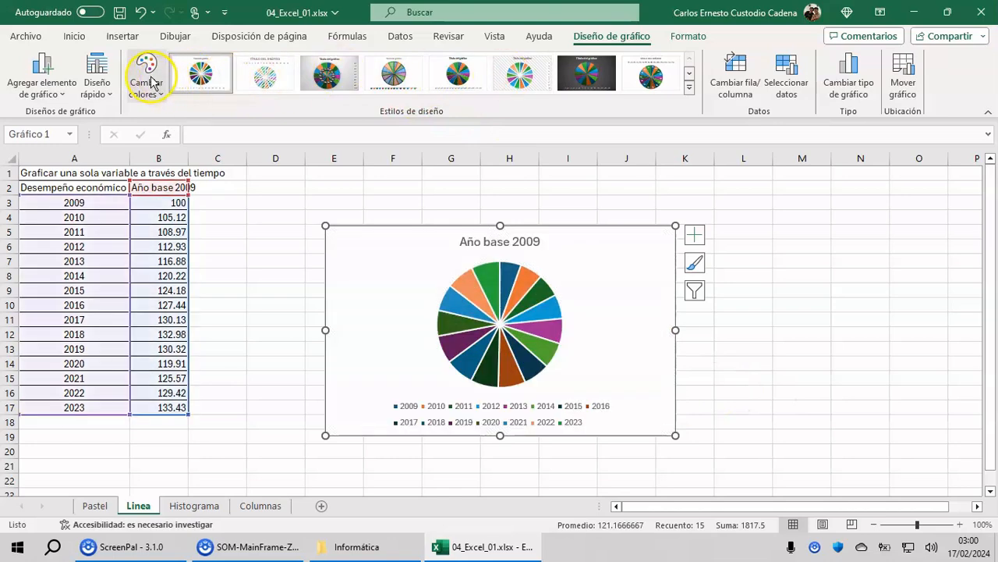
Step: Give the pie chart the quick layout with percentage labels and a legend on its right, and recolour it with the monochromatic orange palette
left_click(97, 83)
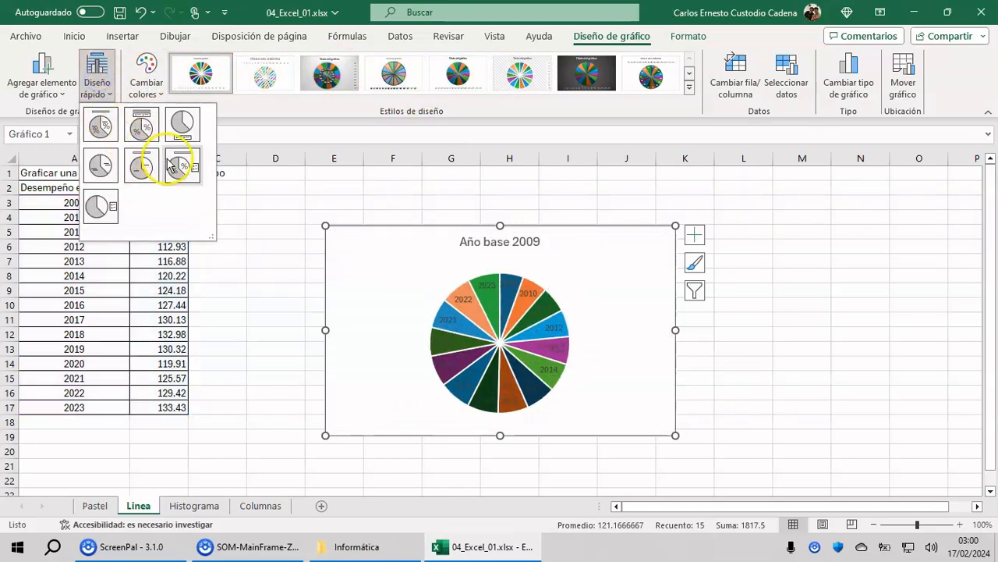
left_click(187, 171)
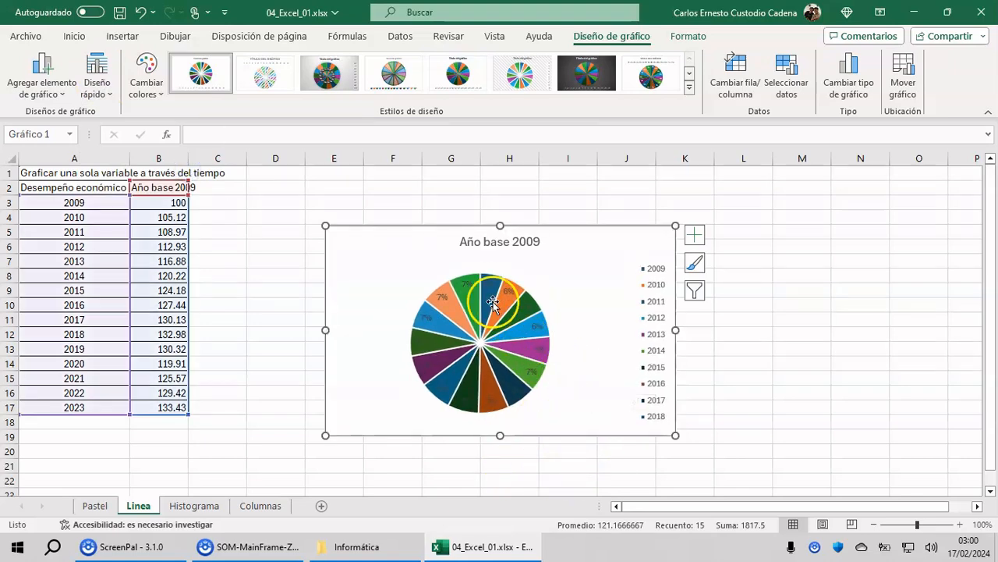
left_click(146, 84)
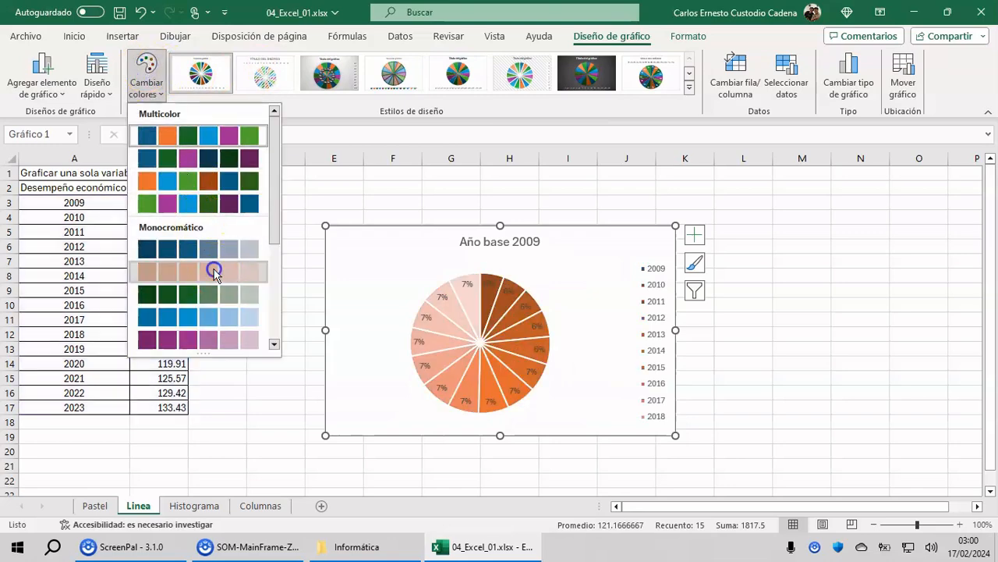
left_click(215, 270)
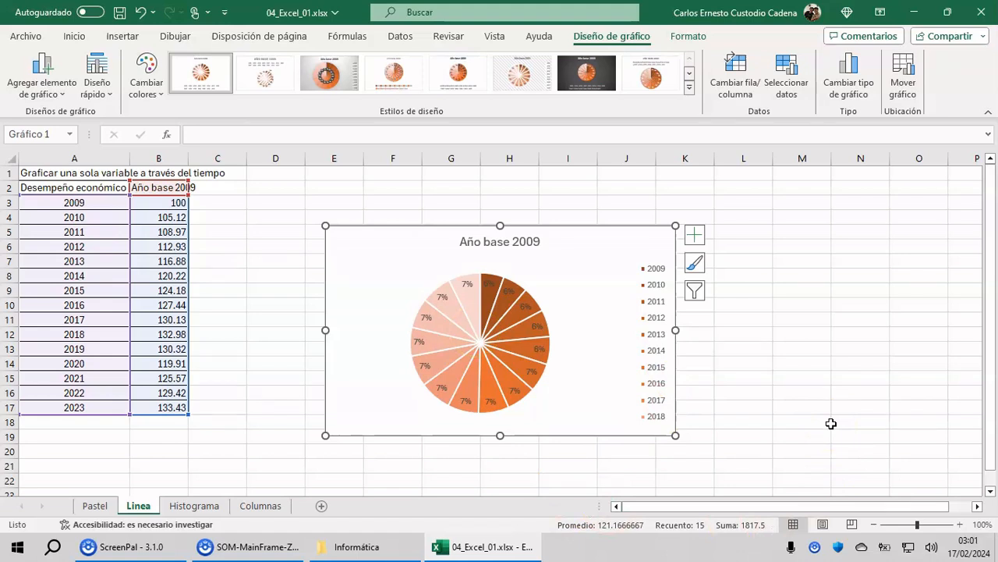
left_click(488, 300)
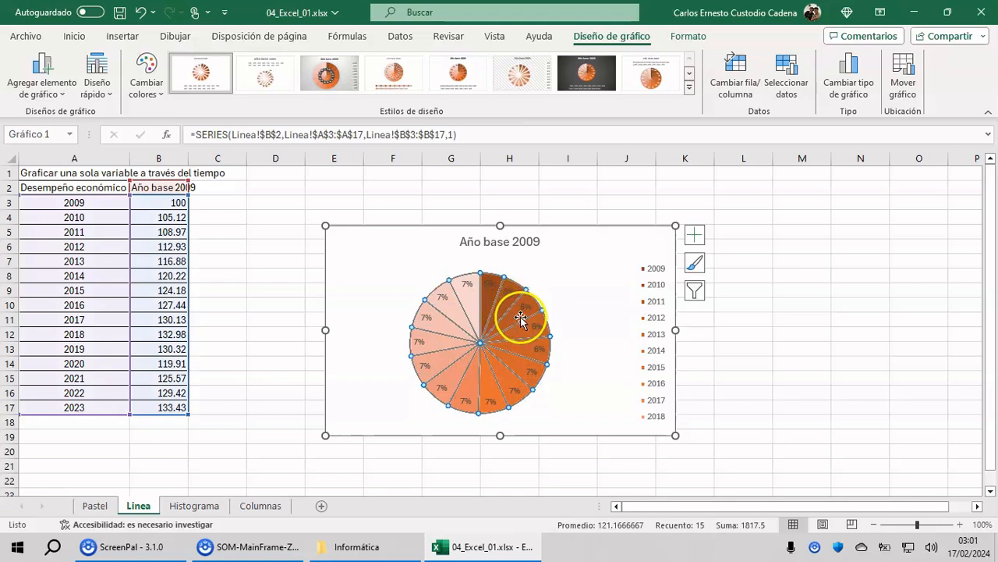
left_click(603, 316)
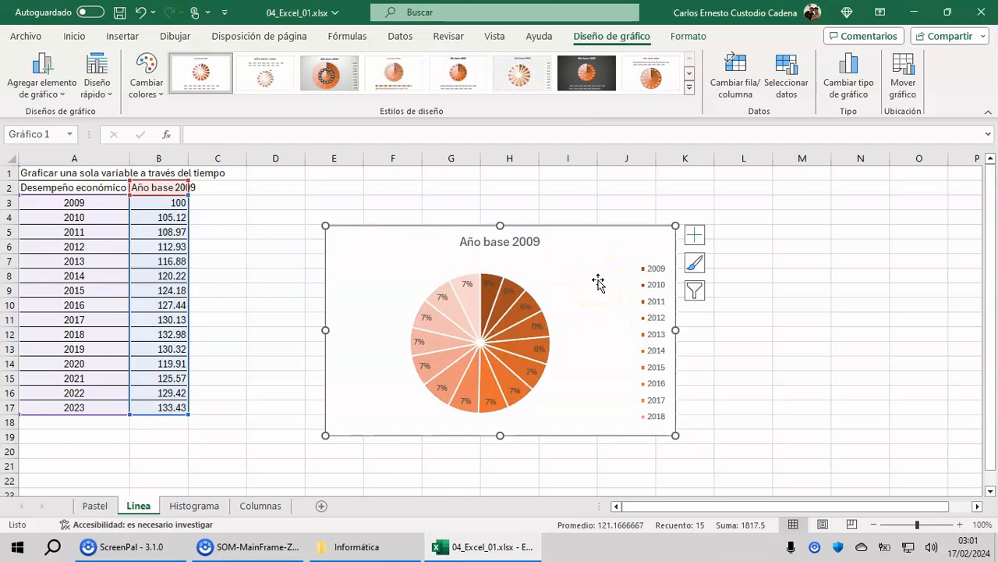
Step: Change the Año base 2009 pie chart to a line chart
left_click(849, 78)
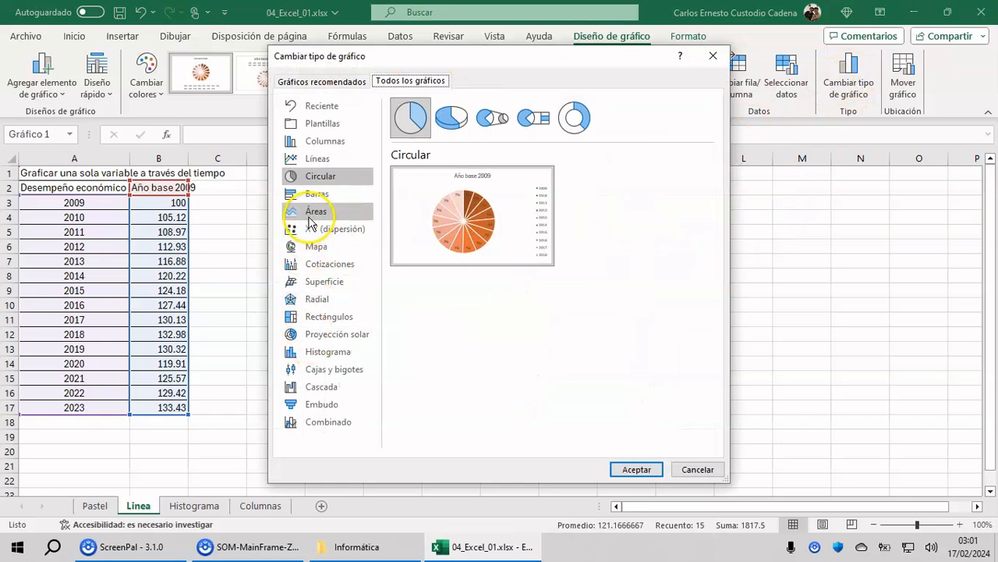
left_click(315, 159)
left_click(636, 471)
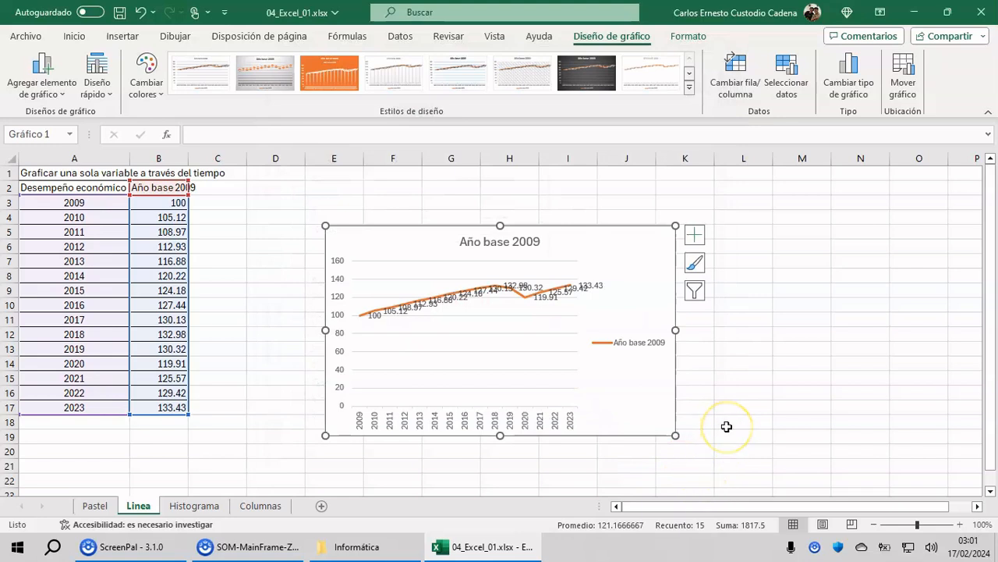
Step: Try moving the 2020 data label further below the line and undo the move
left_click(529, 287)
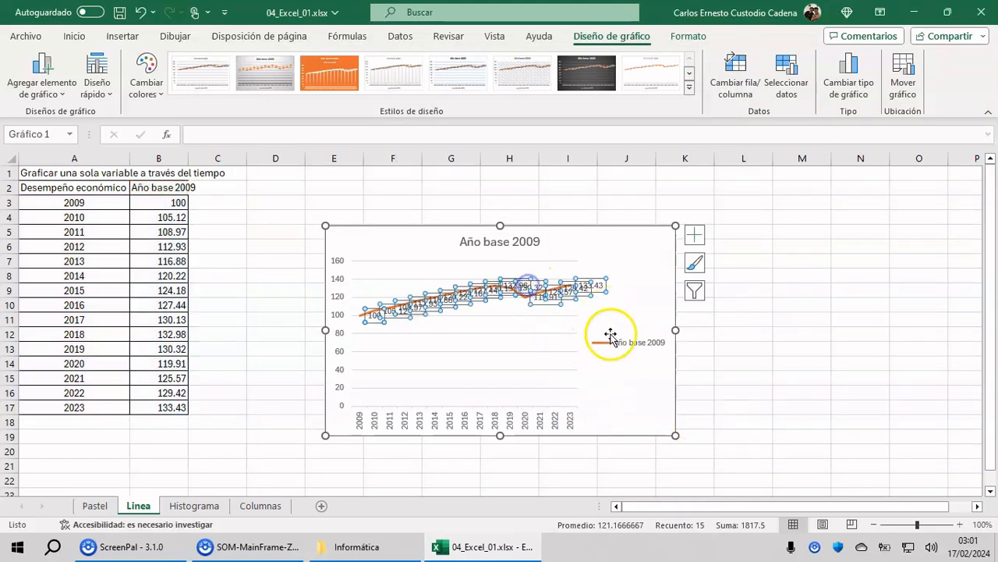
left_click(548, 302)
left_click_drag(547, 314, 548, 325)
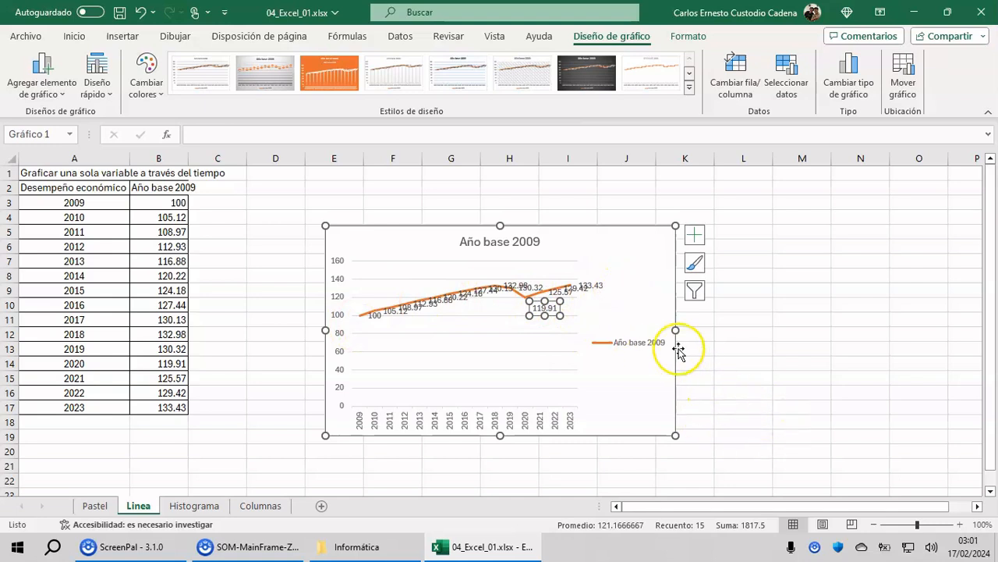
key("ctrl+z")
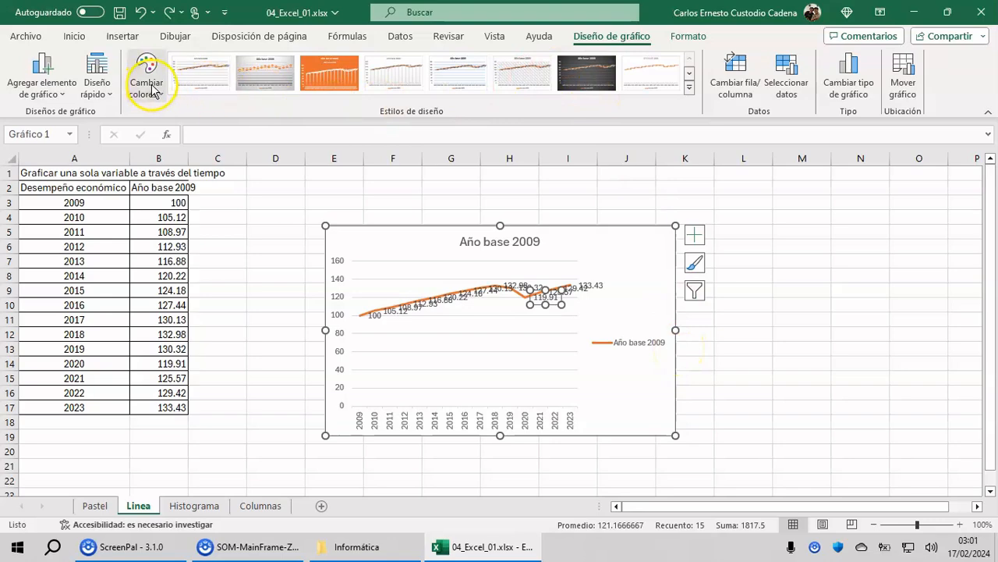
Step: Apply the first quick layout to the line chart, with a vertical axis title, a legend on its right and no data labels
left_click(97, 82)
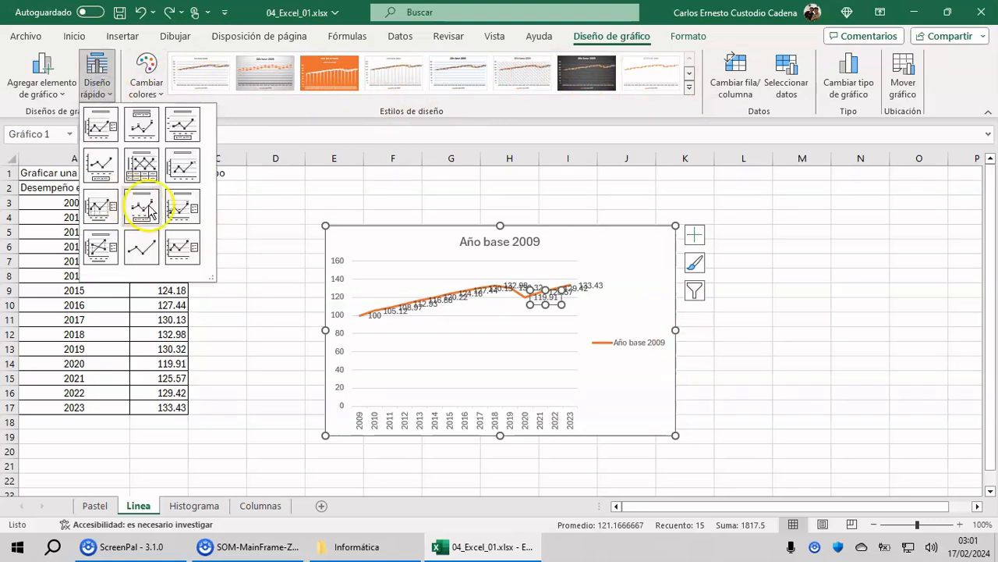
key("Escape")
left_click(99, 79)
left_click(97, 123)
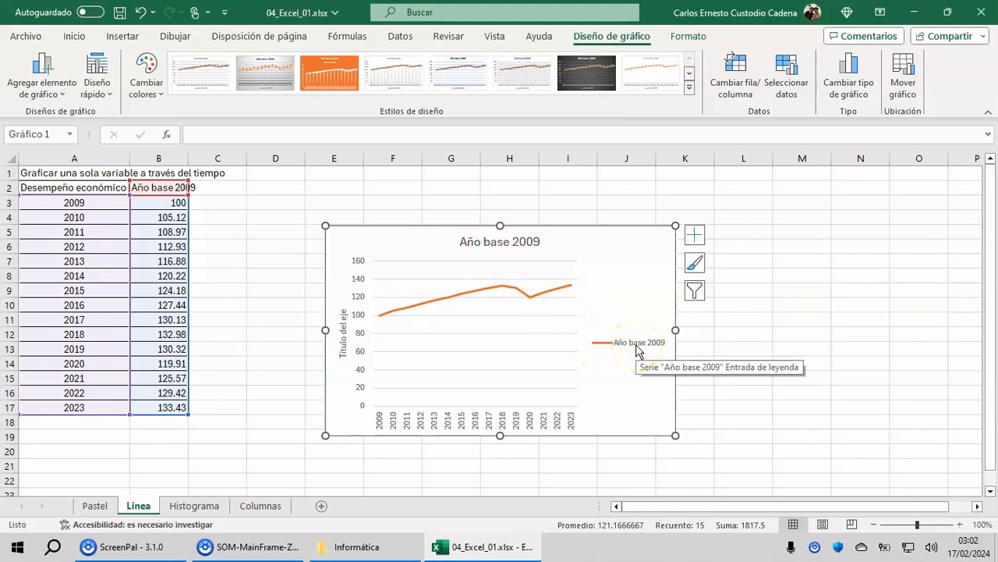
Step: Replace the line chart's vertical axis title with "porcentaje"
left_click(342, 340)
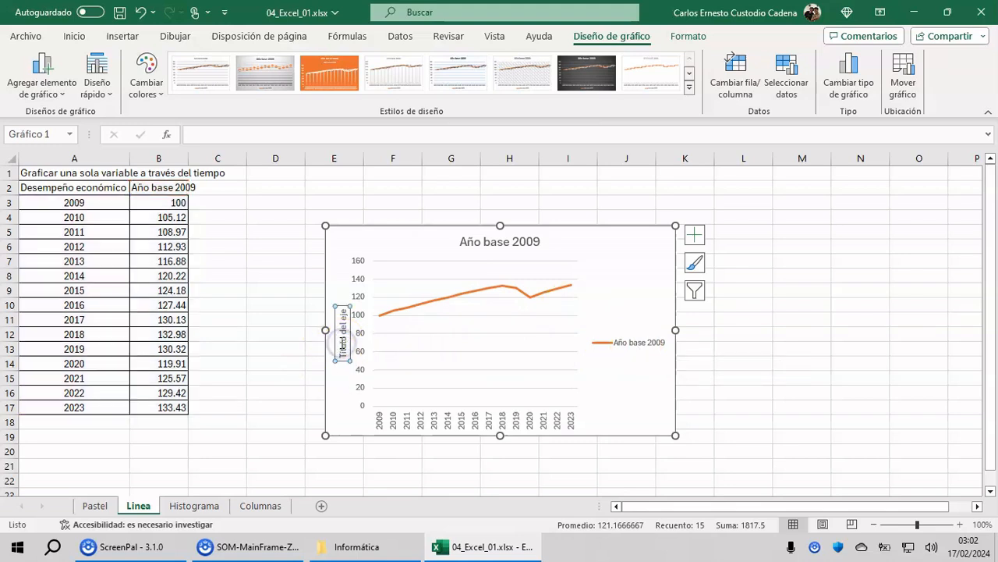
double_click(342, 341)
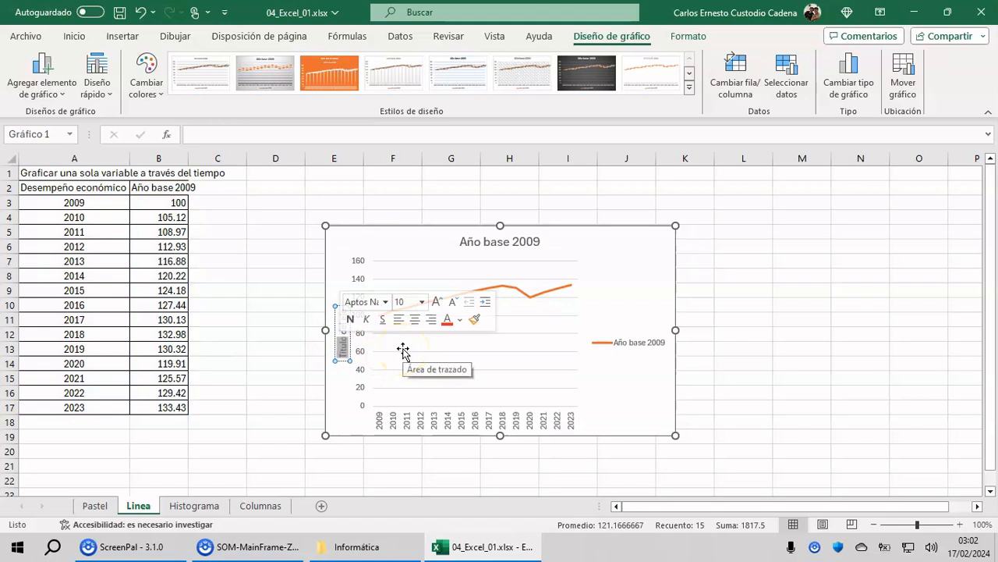
key("Delete")
key("Delete")
key("Delete")
key("Delete")
key("Delete")
key("Delete")
key("Delete")
key("Delete")
key("Delete")
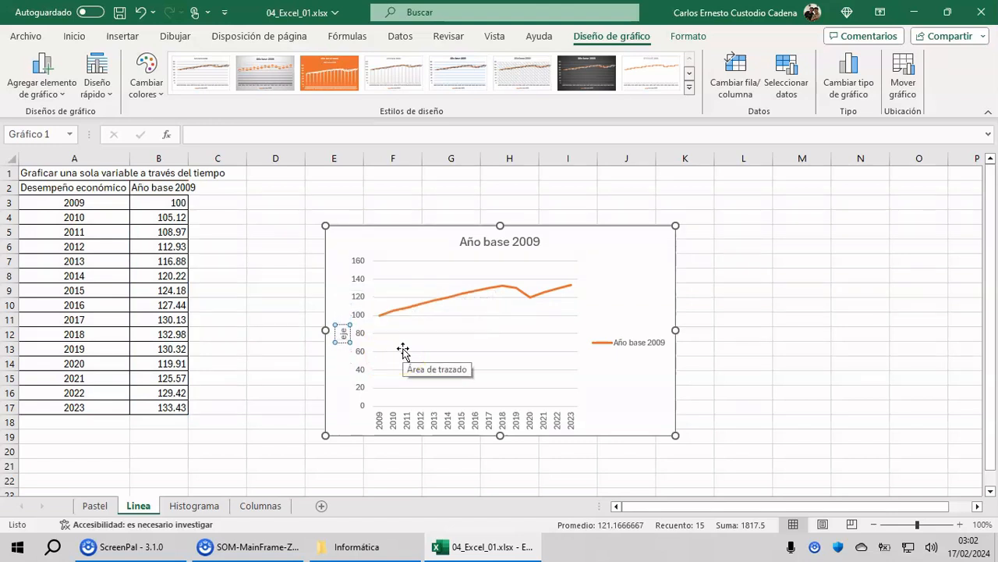
type("porcentaje")
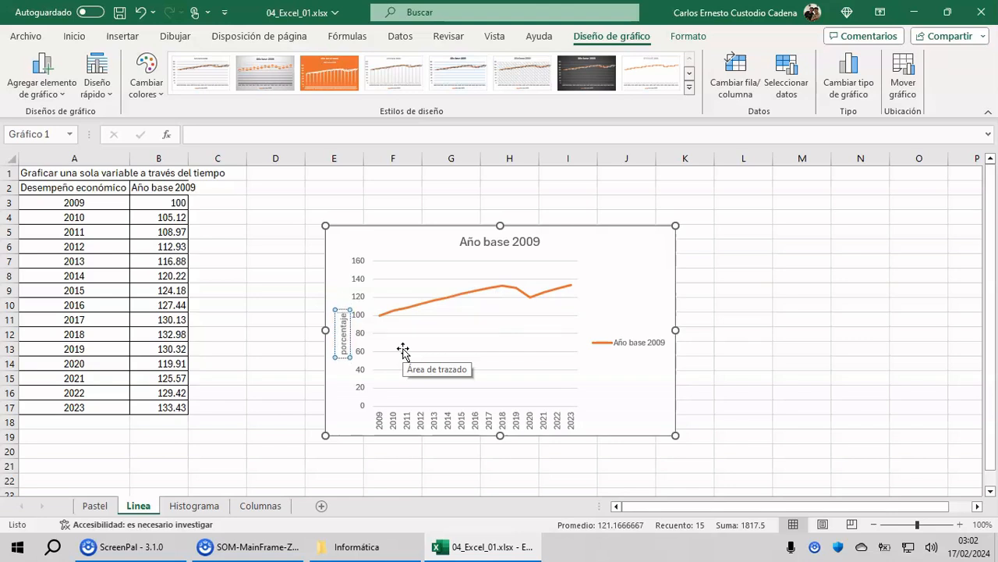
left_click(335, 242)
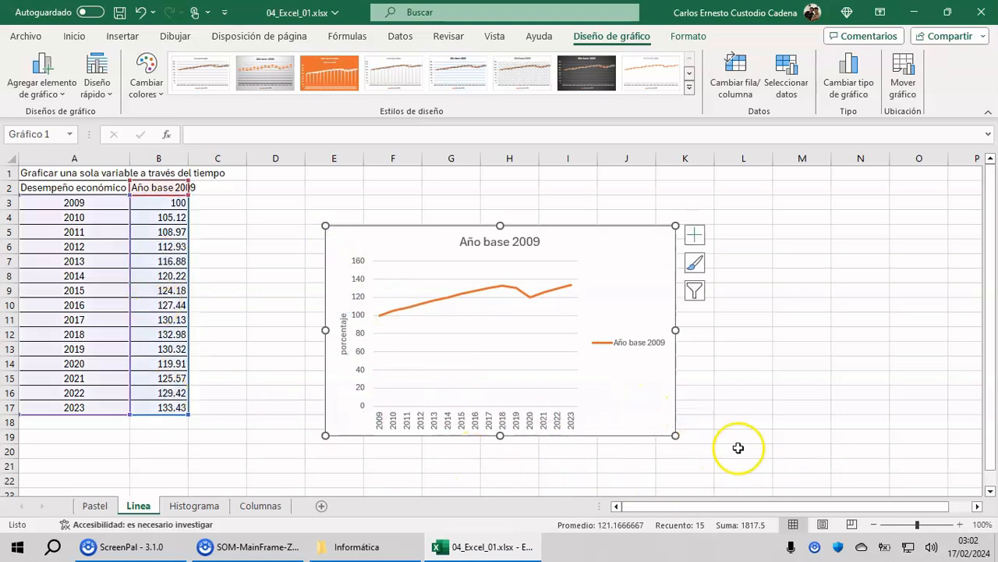
Step: Try several chart styles, apply the dark one with the glowing line, and choose the untitled quick layout with both axes and a legend beneath
left_click(257, 76)
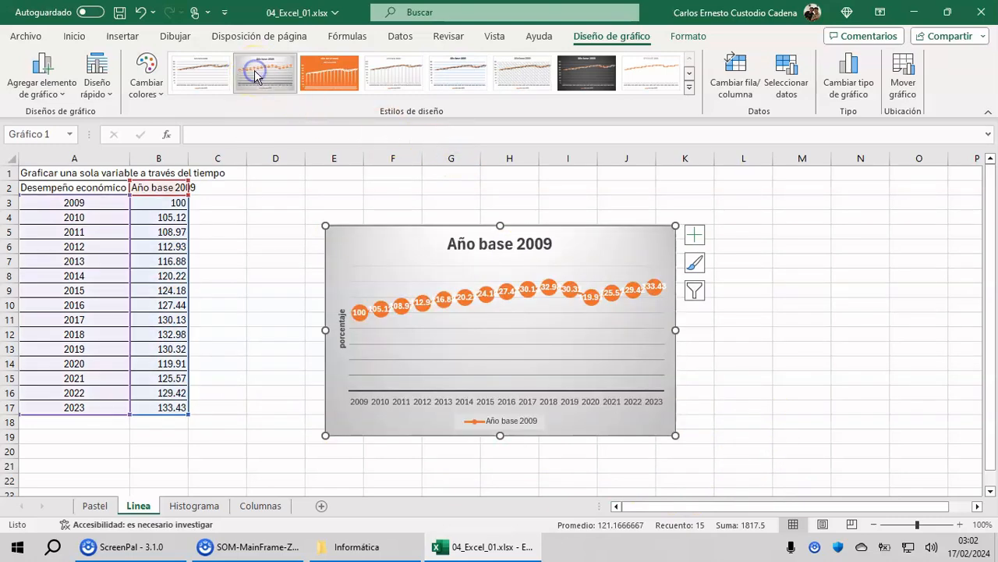
left_click(201, 74)
left_click(393, 72)
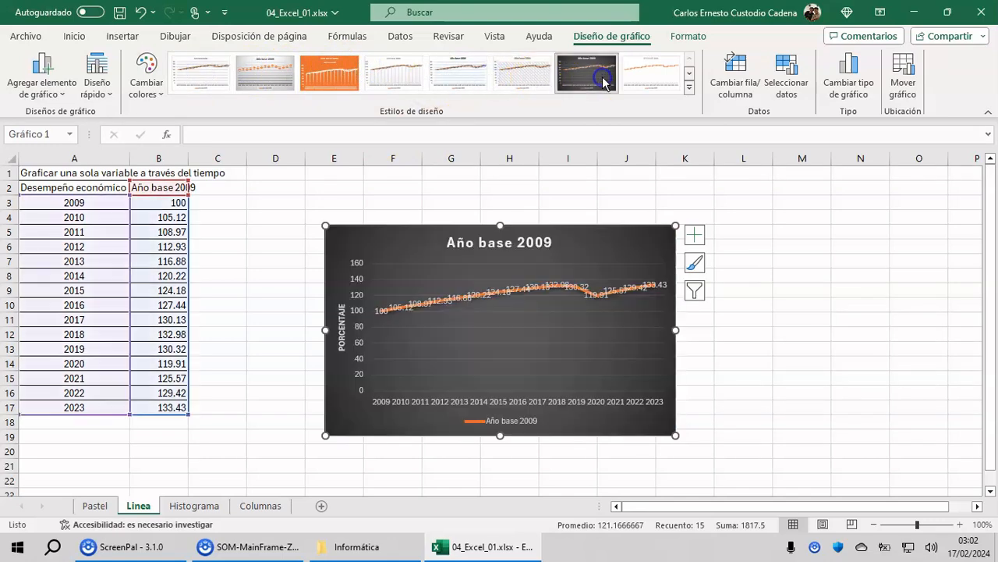
left_click(652, 82)
left_click(687, 78)
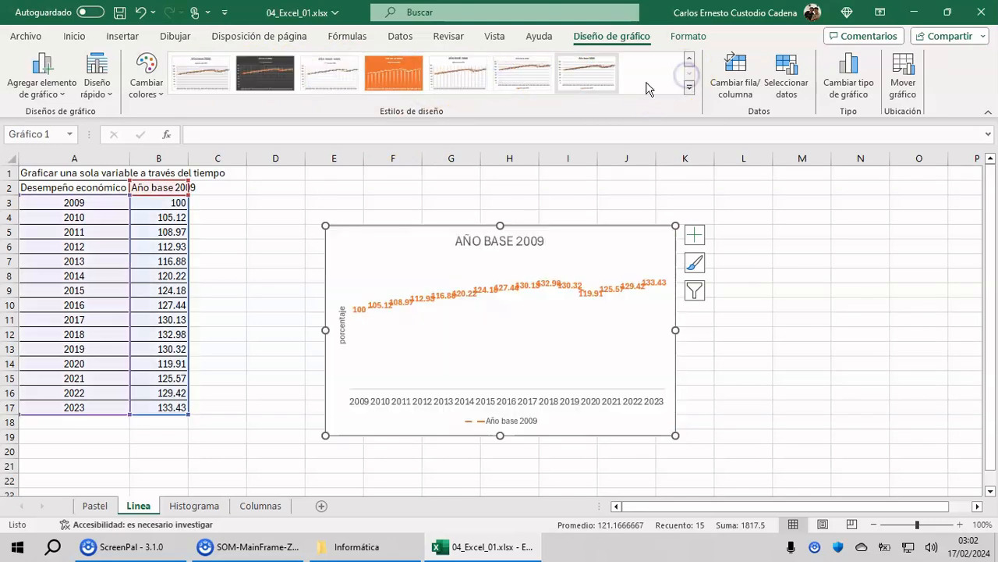
left_click(691, 92)
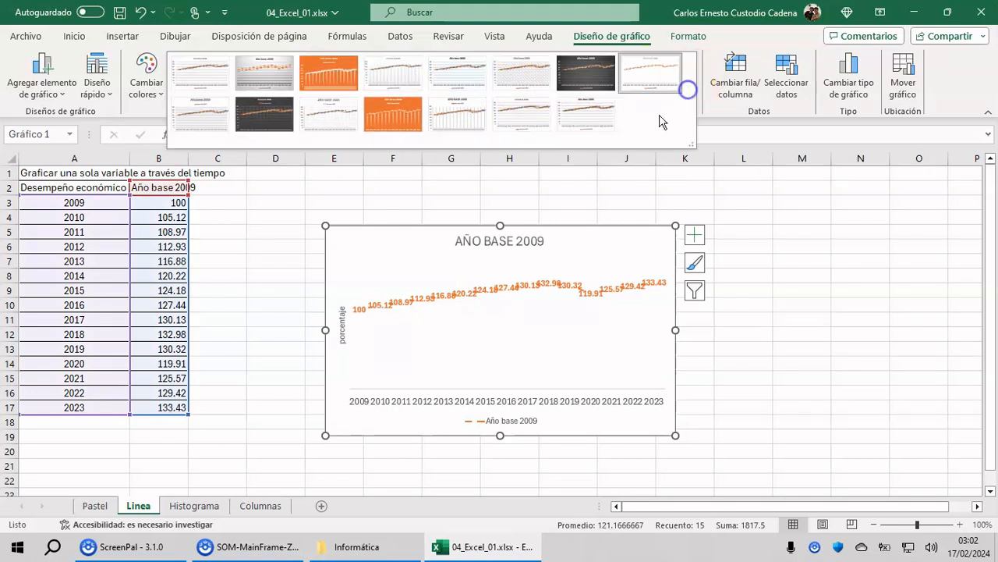
left_click(272, 124)
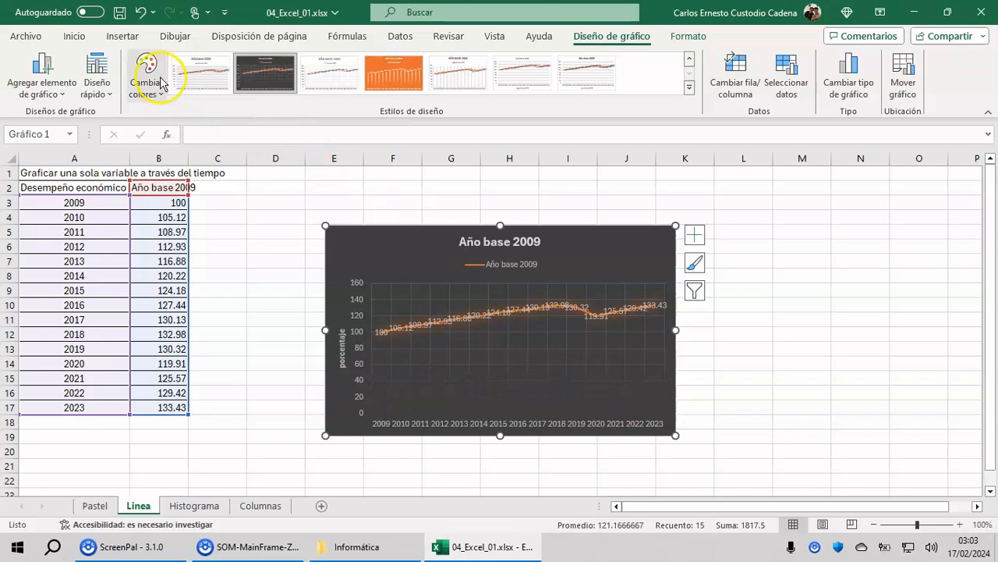
left_click(107, 88)
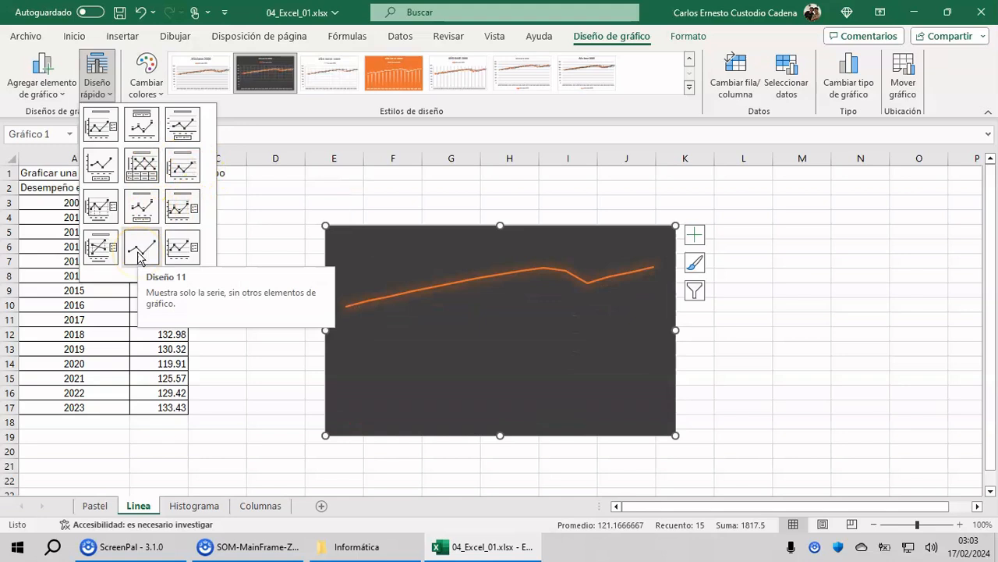
left_click(107, 170)
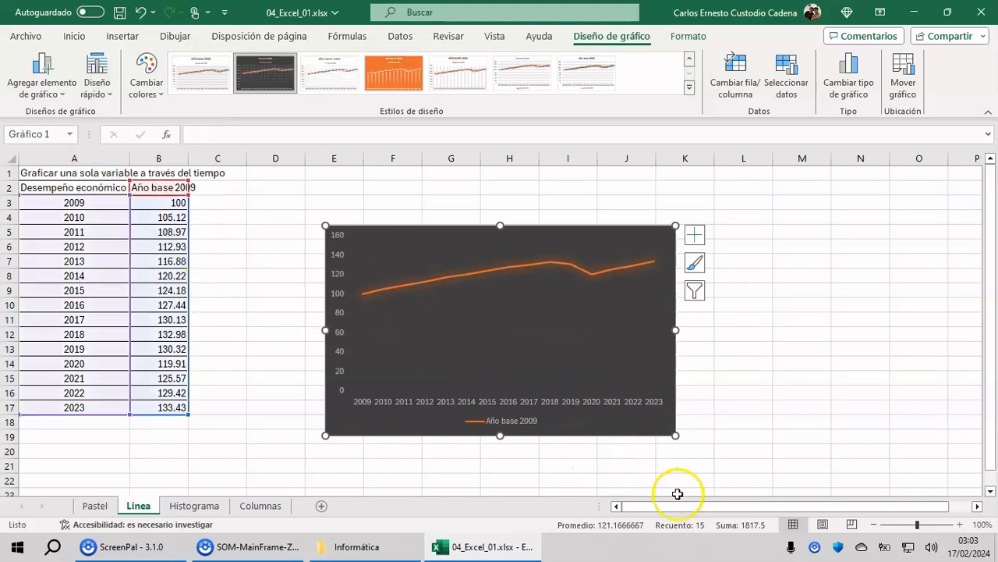
Step: Move the line chart beside the data table and widen column B to fit its Año base 2009 header
left_click(281, 302)
left_click_drag(400, 235, 388, 219)
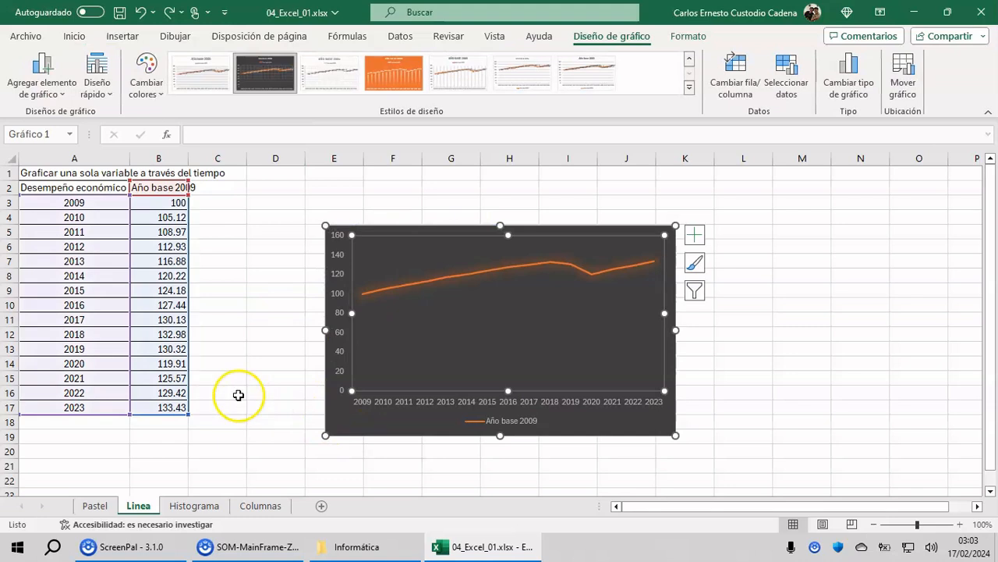
left_click_drag(330, 433, 224, 403)
left_click_drag(190, 160, 202, 159)
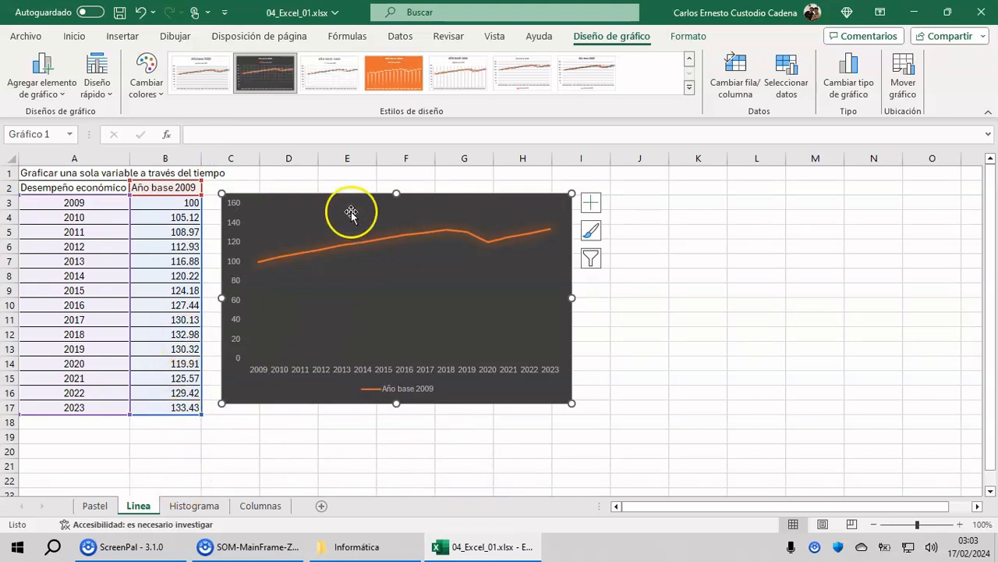
left_click(357, 206)
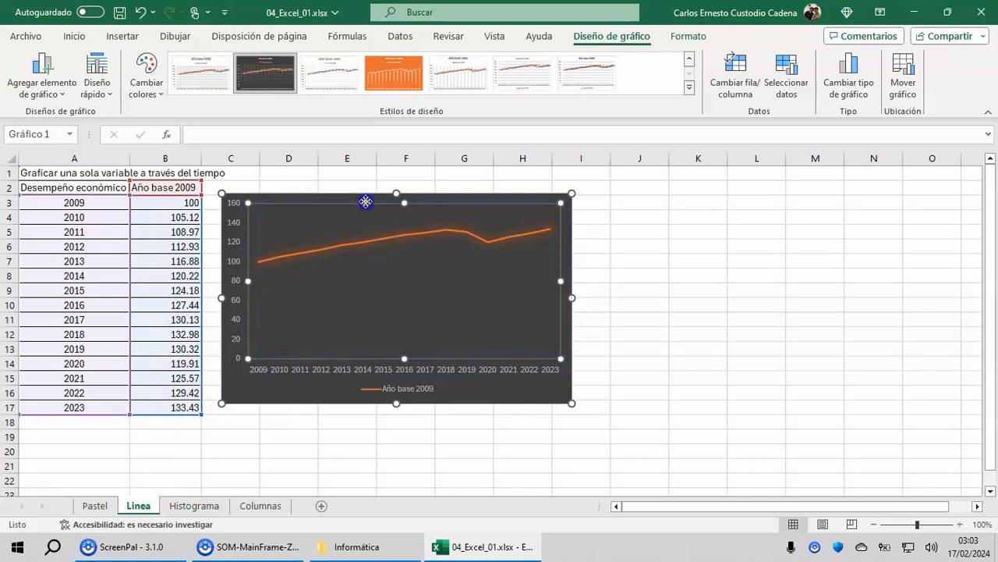
left_click_drag(346, 203, 353, 198)
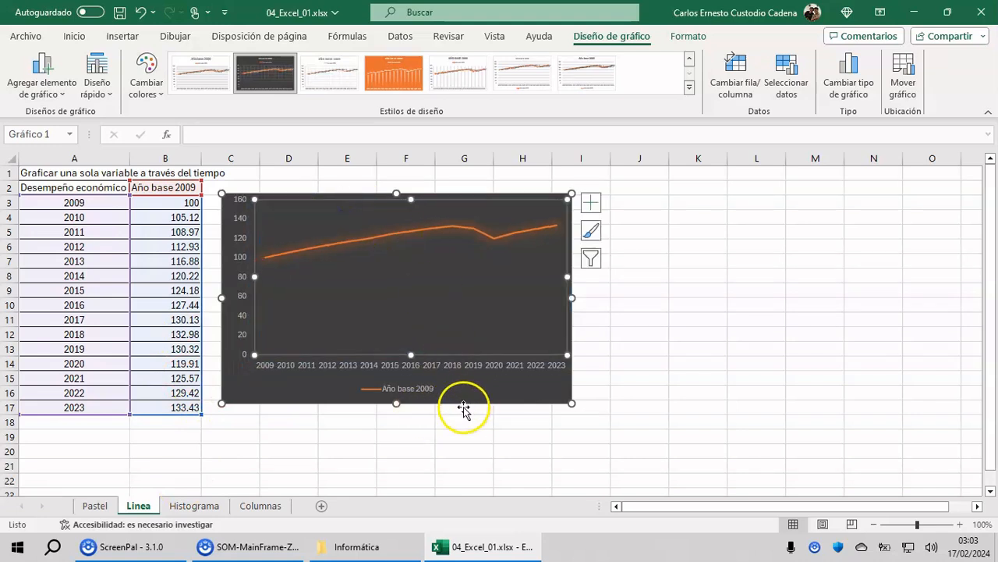
key("ctrl+z")
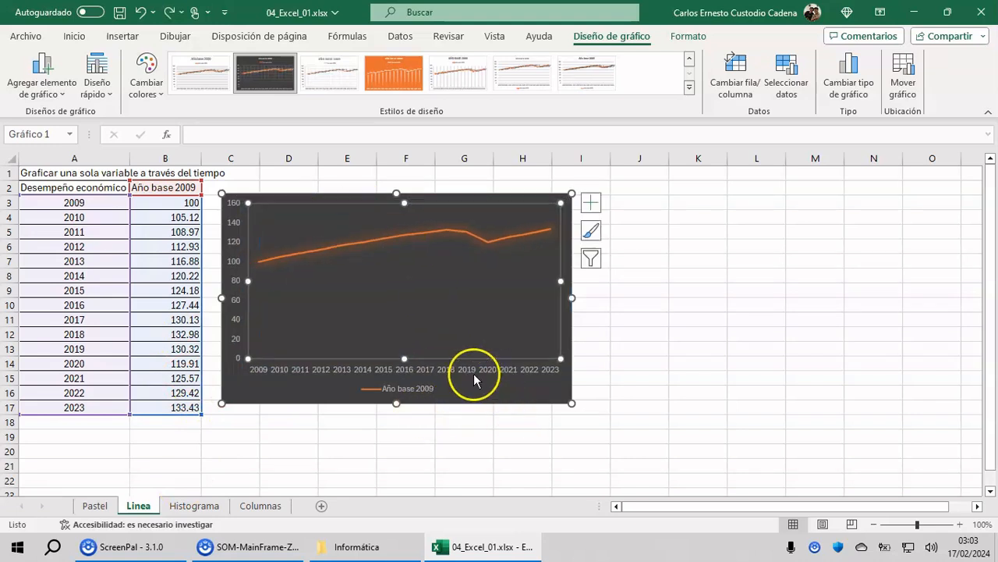
Step: Move the line chart away from the table, fill column B's data into column C as Año base 2010, and fit column C's width
left_click_drag(477, 394, 626, 396)
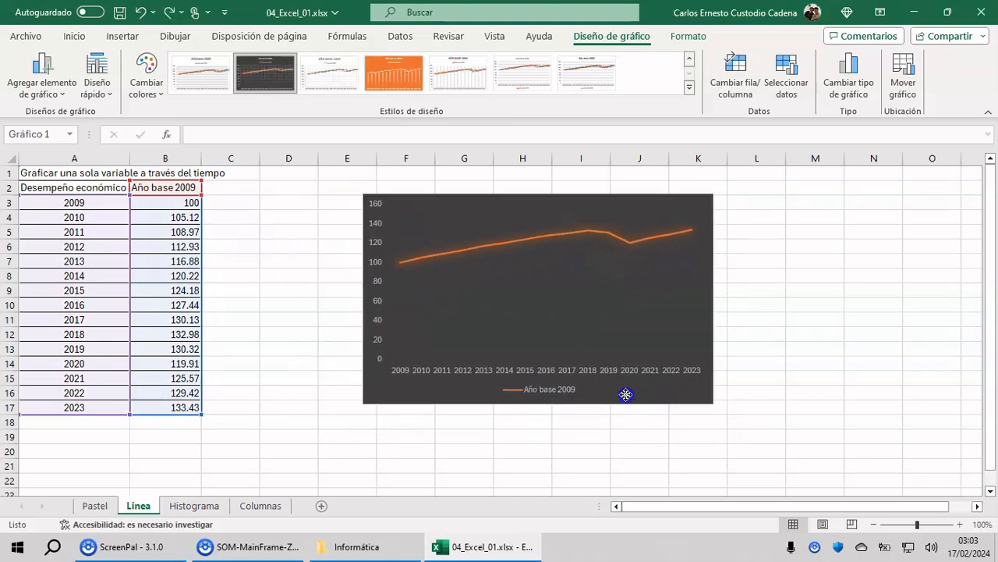
left_click_drag(190, 187, 269, 402)
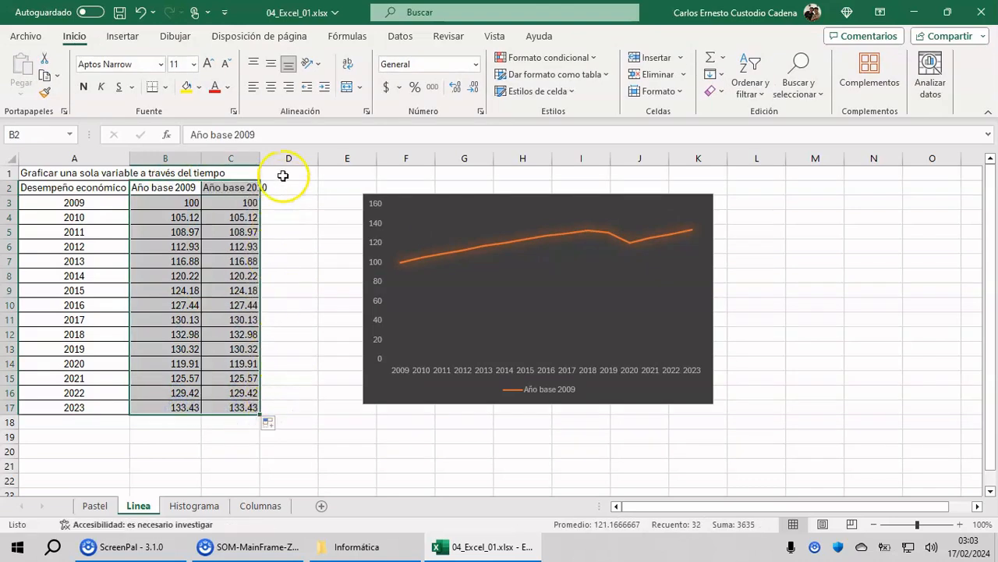
double_click(260, 159)
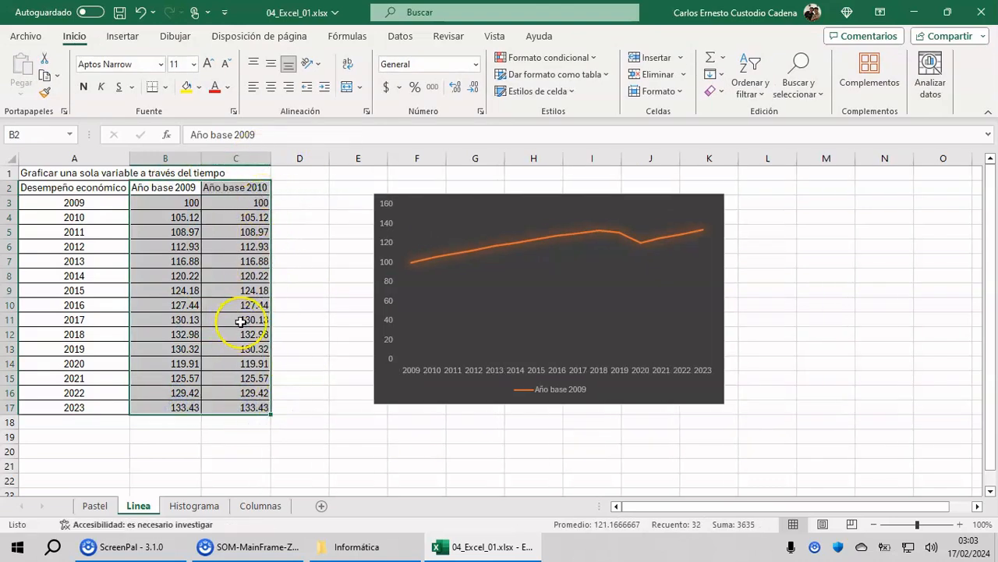
Step: Enter 200 in C3 and 210 in C4, and fill the series down the Año base 2010 column to C17
left_click(236, 205)
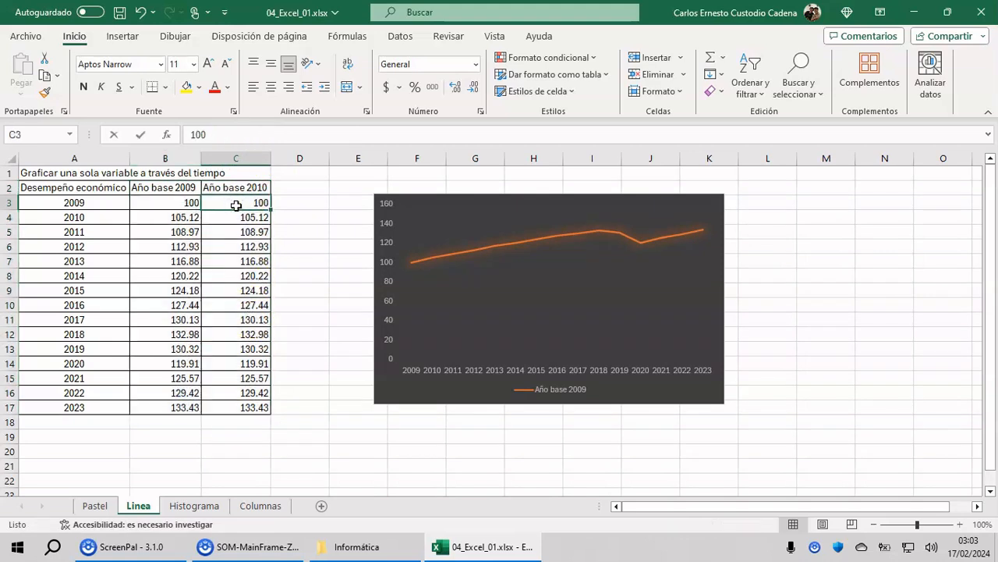
type("20")
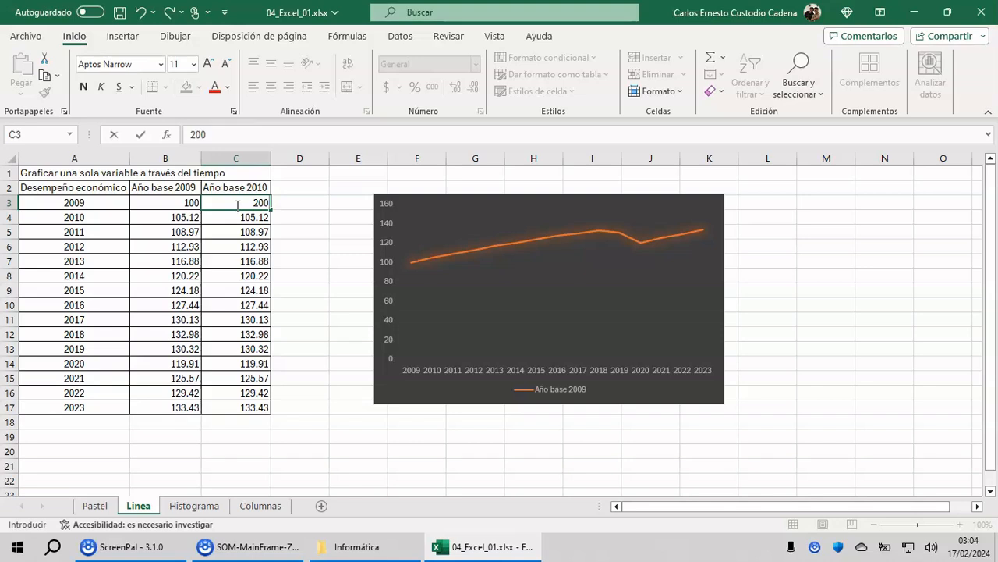
key("Return")
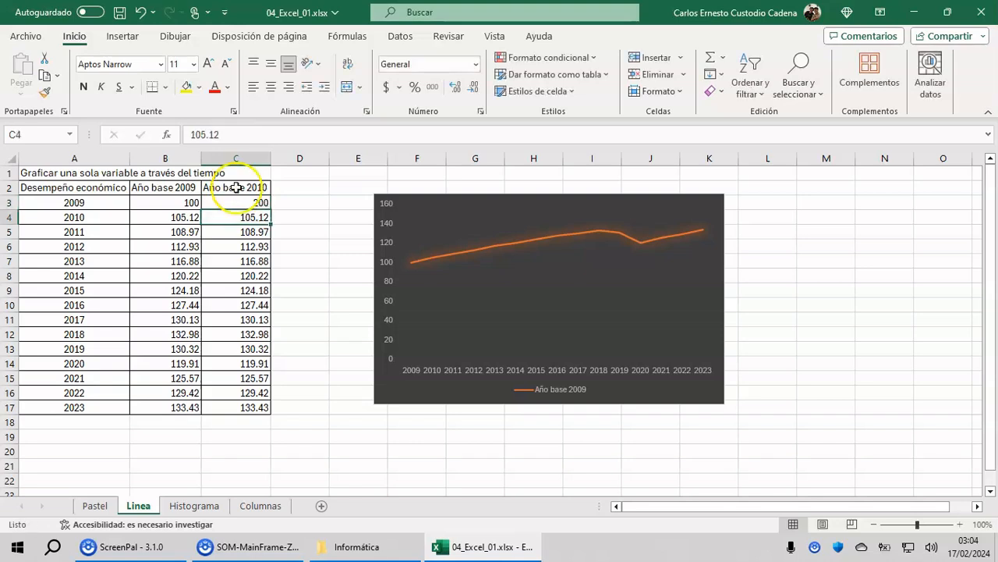
left_click(246, 245)
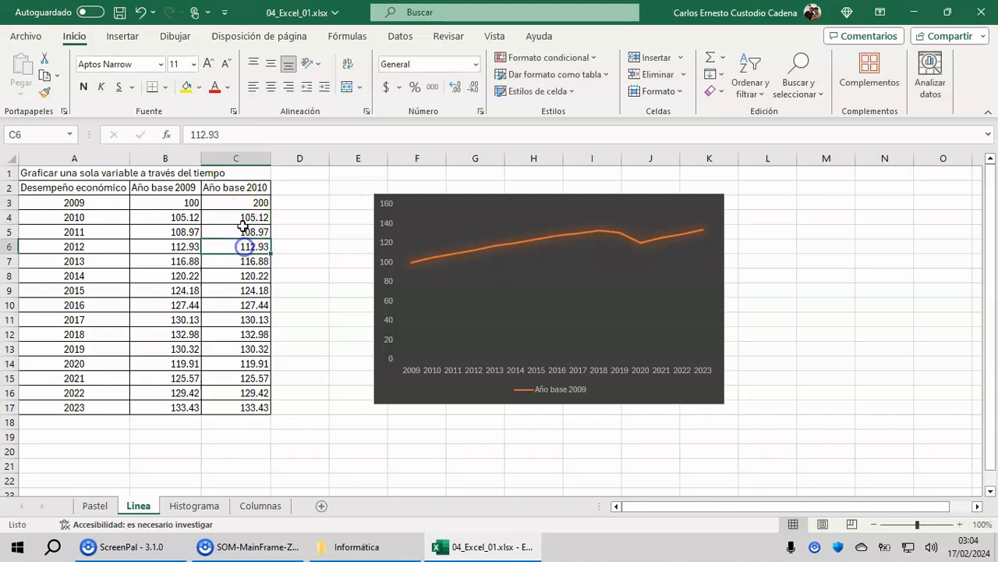
left_click(249, 217)
left_click(263, 201)
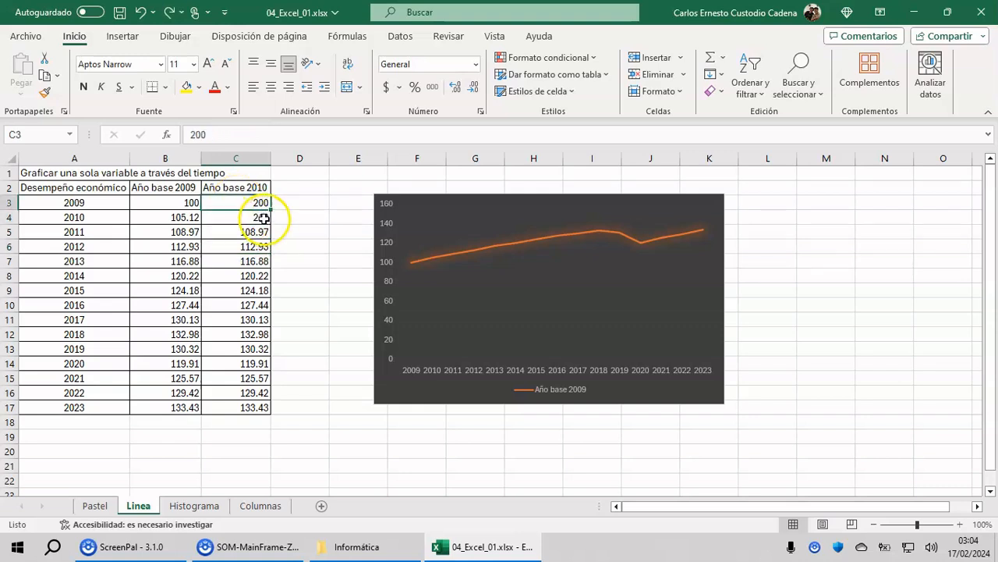
left_click_drag(255, 204, 263, 410)
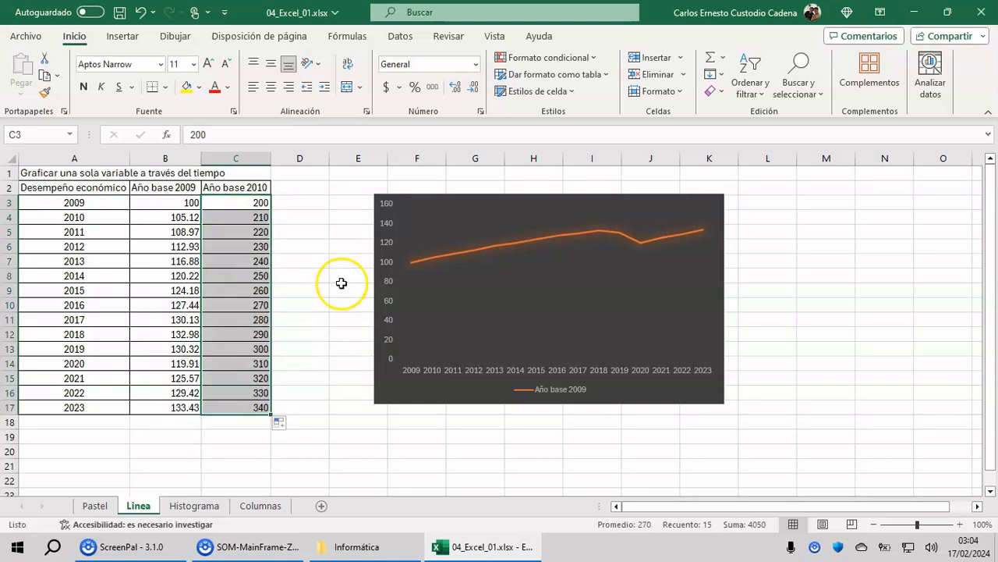
left_click(647, 298)
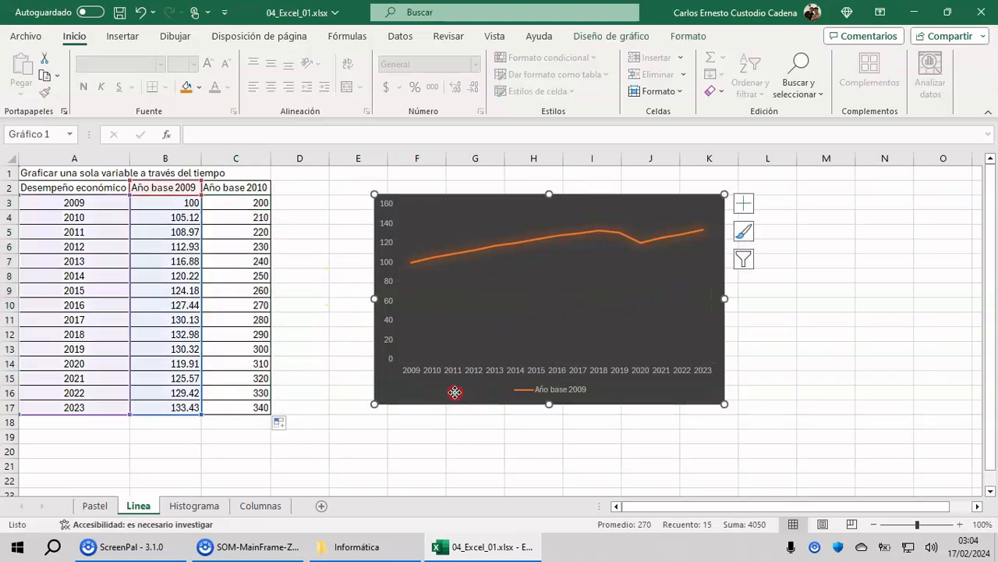
right_click(455, 393)
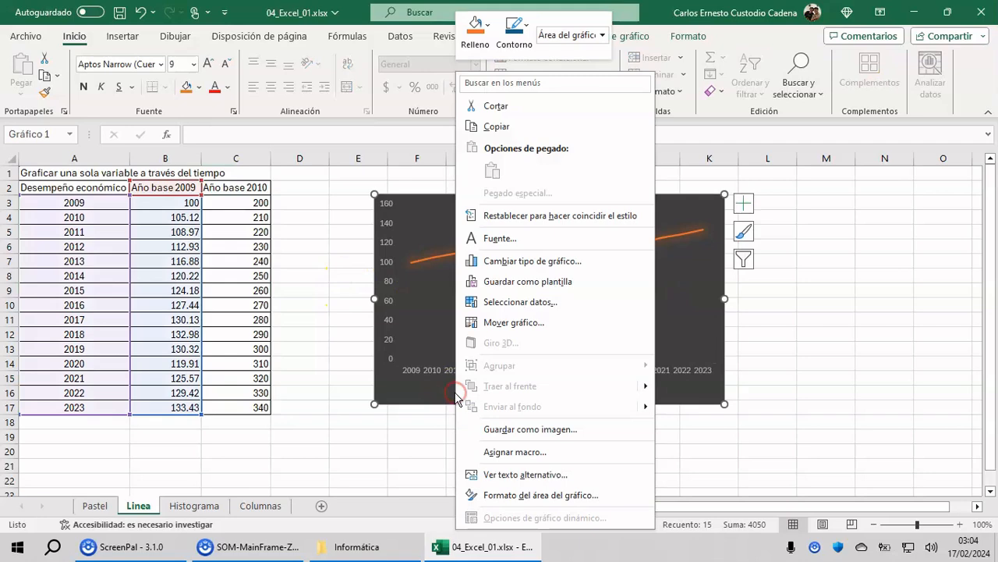
left_click(513, 303)
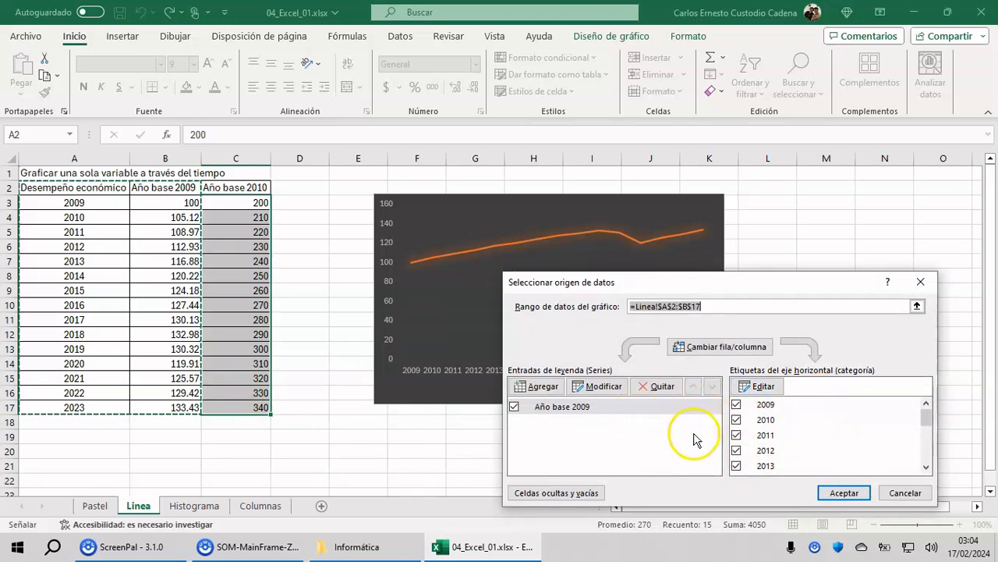
left_click(905, 492)
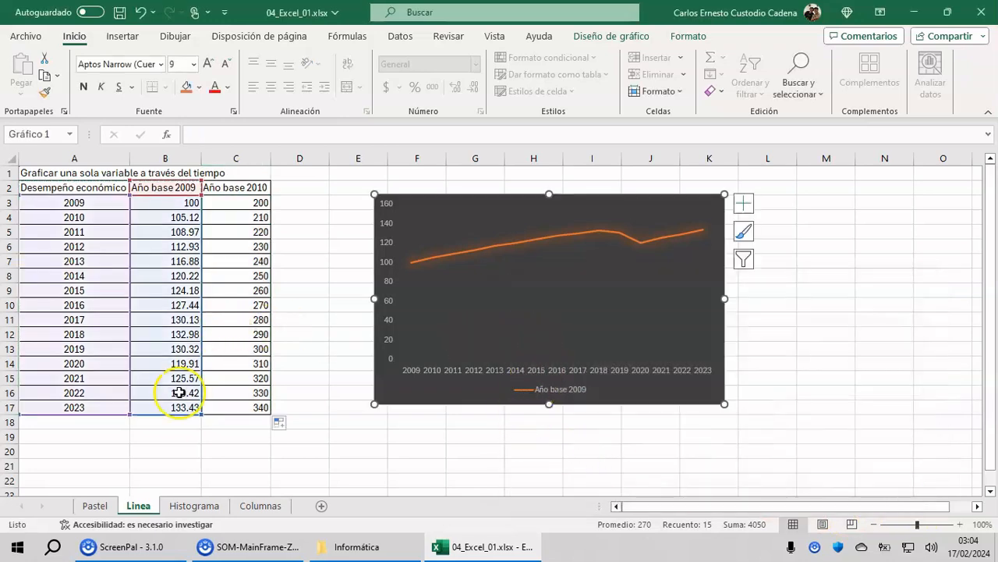
Step: Extend the line chart's data range to include the Año base 2010 column down to C17
left_click_drag(214, 414, 271, 413)
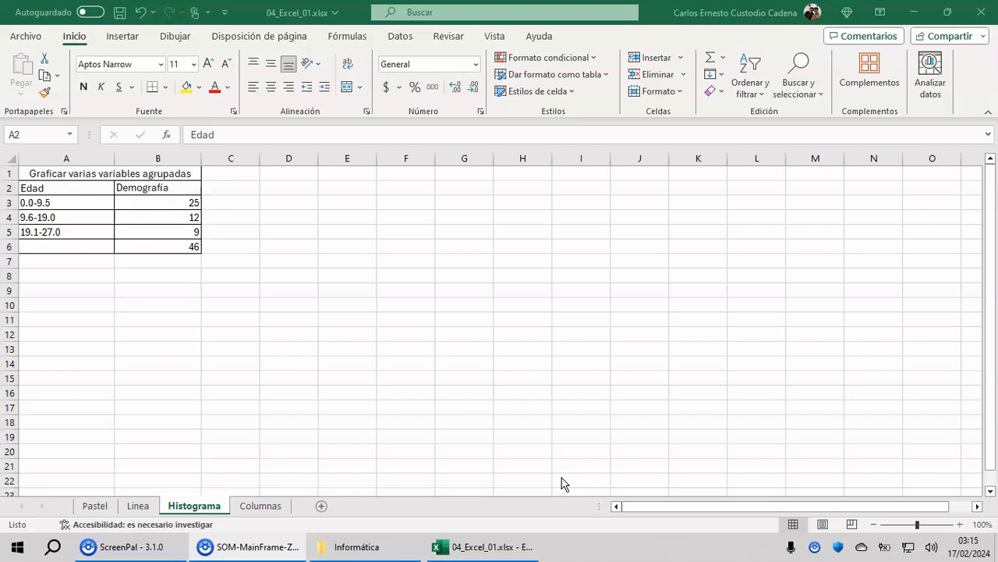
Step: Insert a Pareto histogram from the Edad and Demografía data in A2:B5 and move it beside the table
left_click(73, 186)
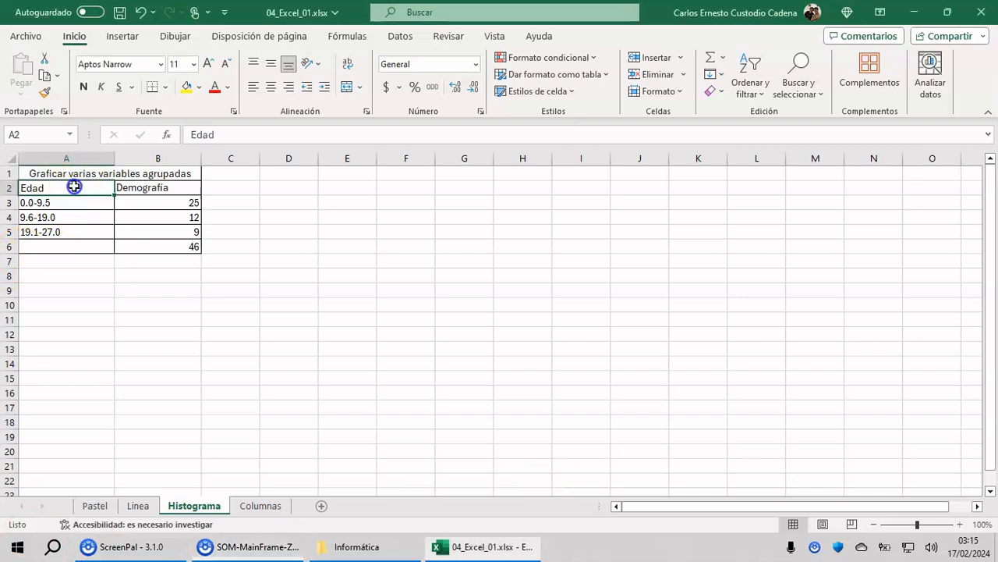
left_click_drag(72, 186, 145, 234)
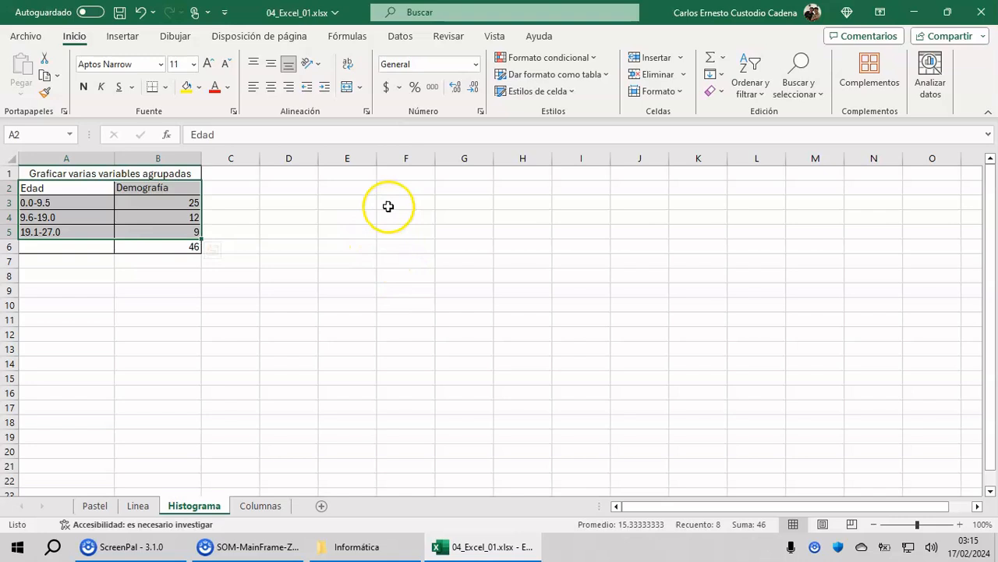
left_click_drag(149, 203, 156, 228)
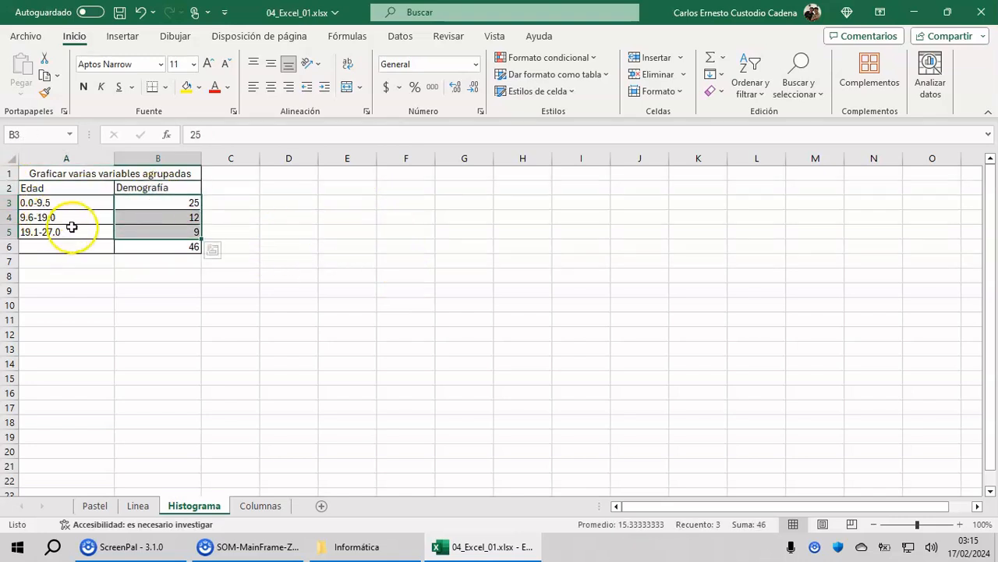
left_click_drag(79, 188, 136, 232)
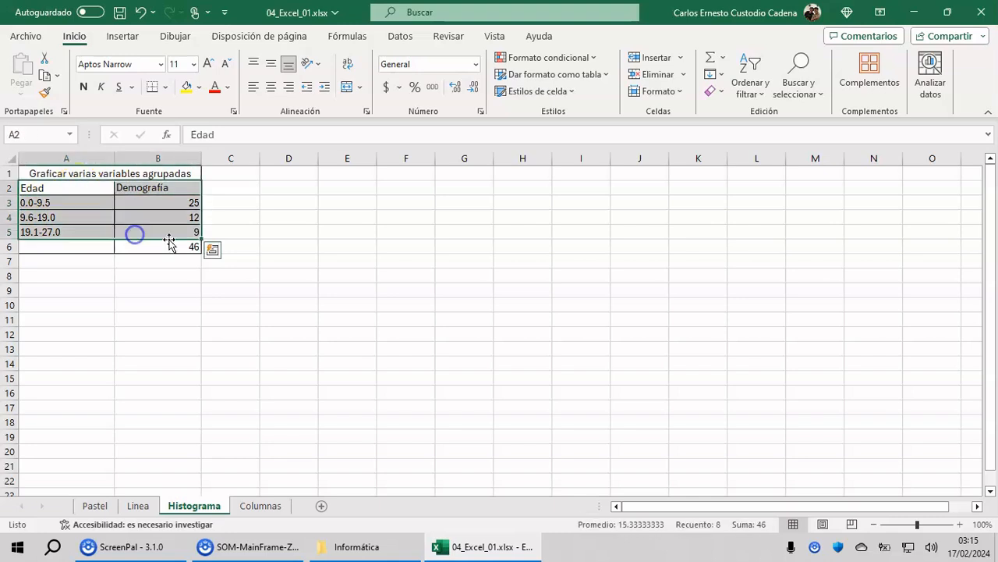
left_click(121, 36)
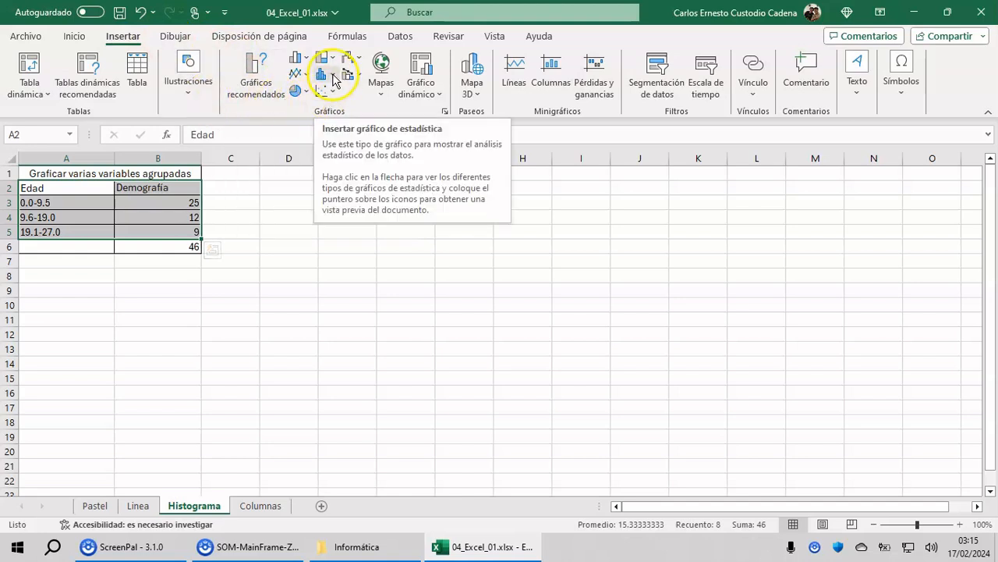
left_click(333, 76)
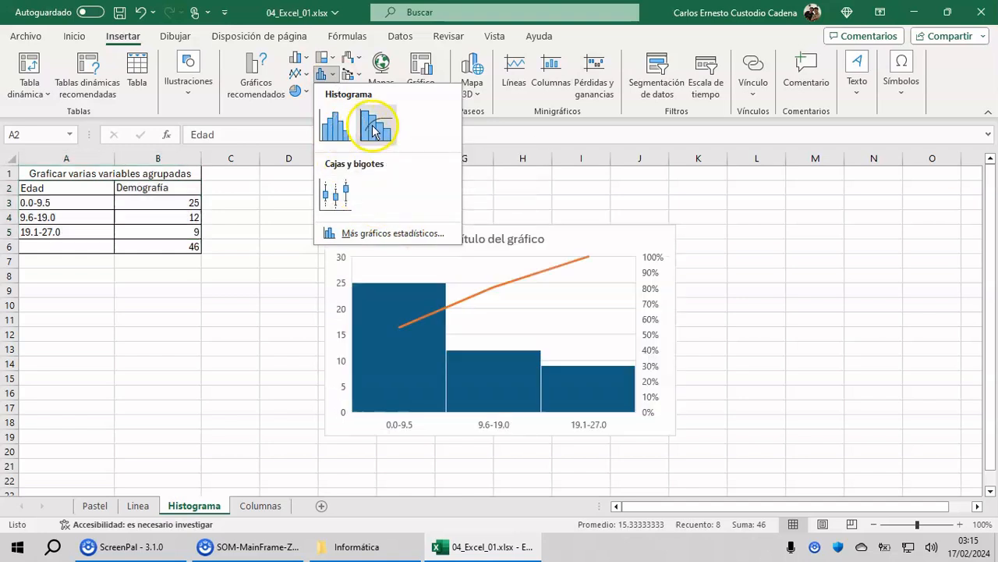
key("Escape")
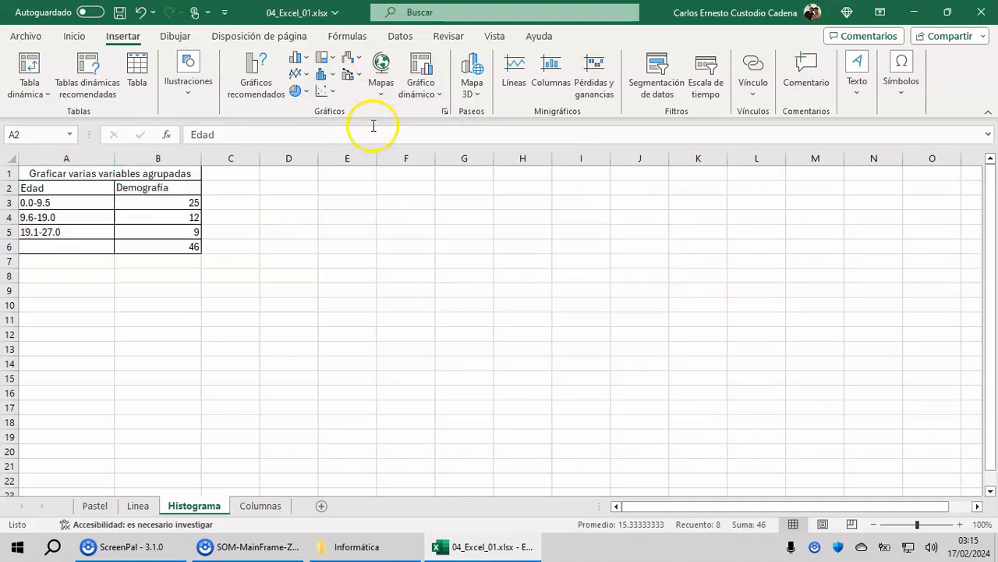
left_click(333, 78)
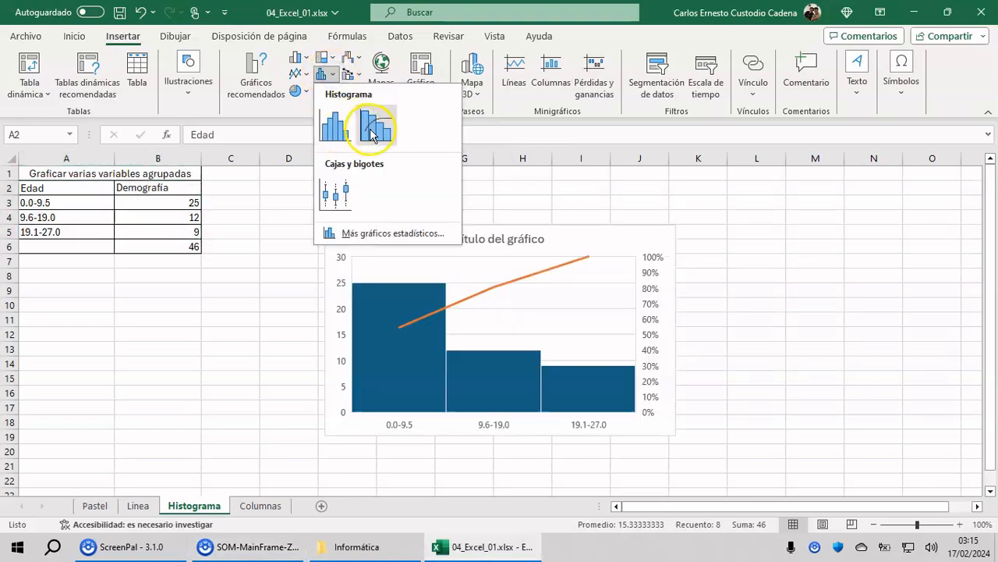
left_click(370, 131)
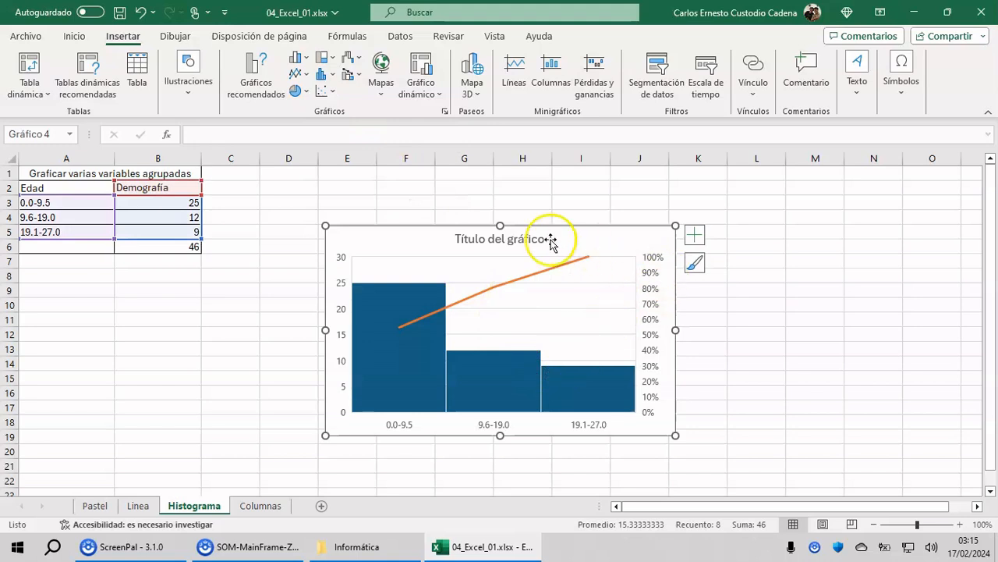
left_click_drag(572, 238, 458, 185)
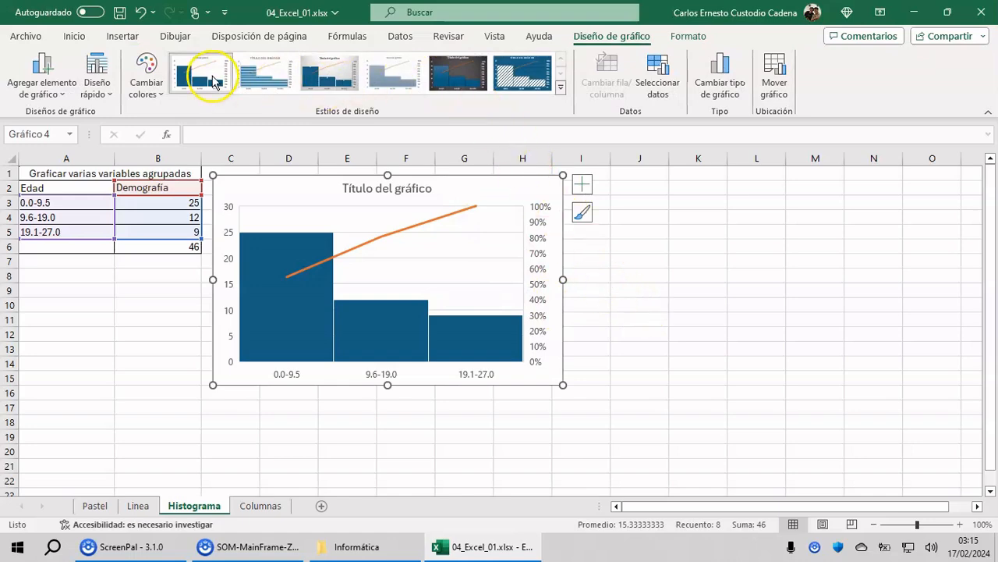
Step: Change the Pareto chart on the Histograma sheet to the plain Histograma chart type
left_click(719, 87)
left_click(410, 119)
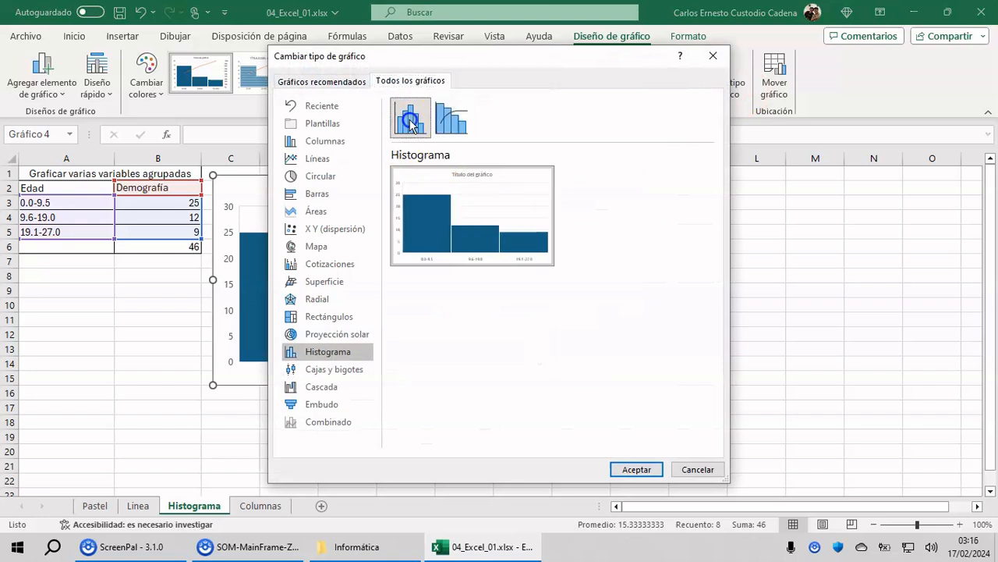
left_click(637, 470)
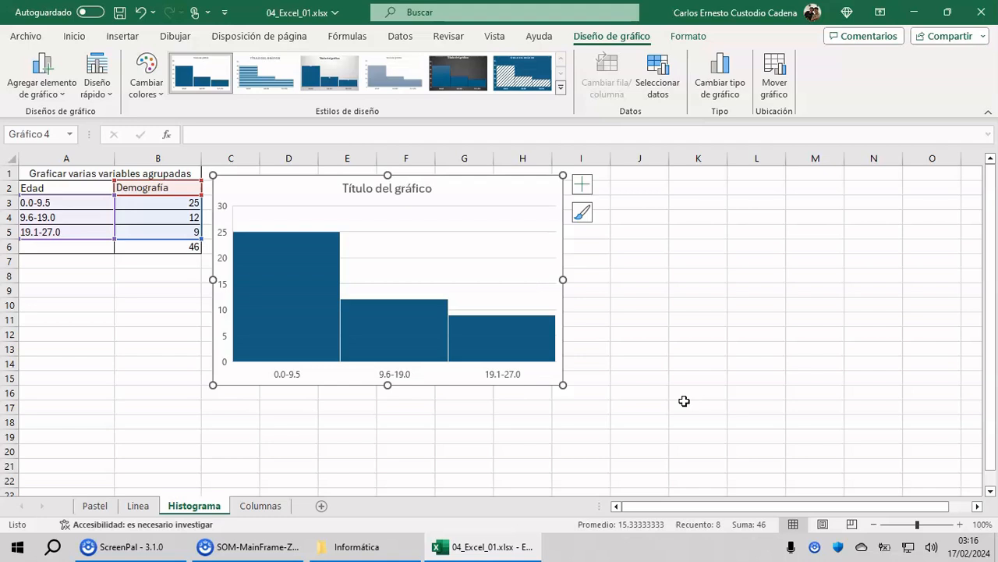
Step: Replace the histogram's placeholder title with "Distribución de edades"
left_click(410, 191)
double_click(411, 192)
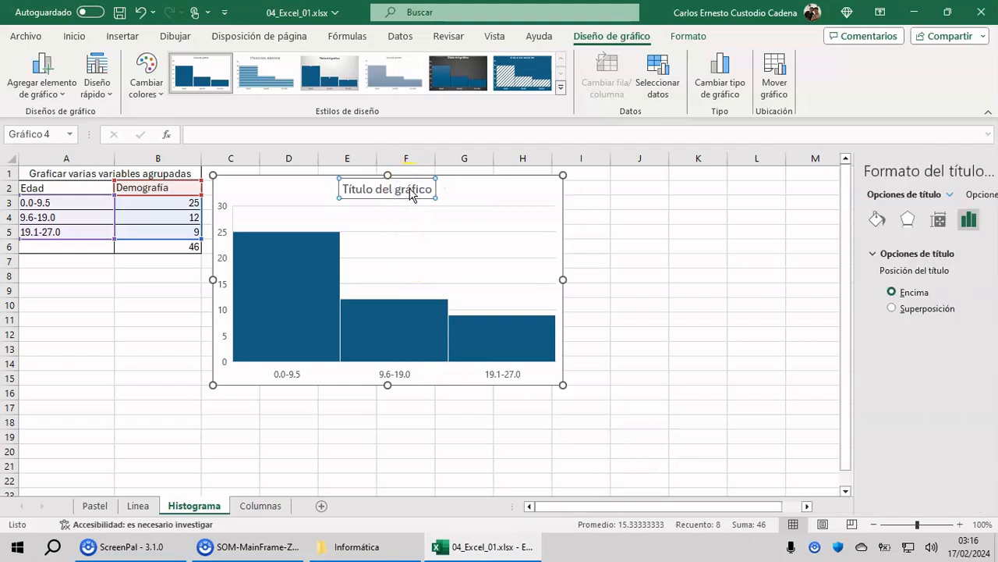
double_click(420, 189)
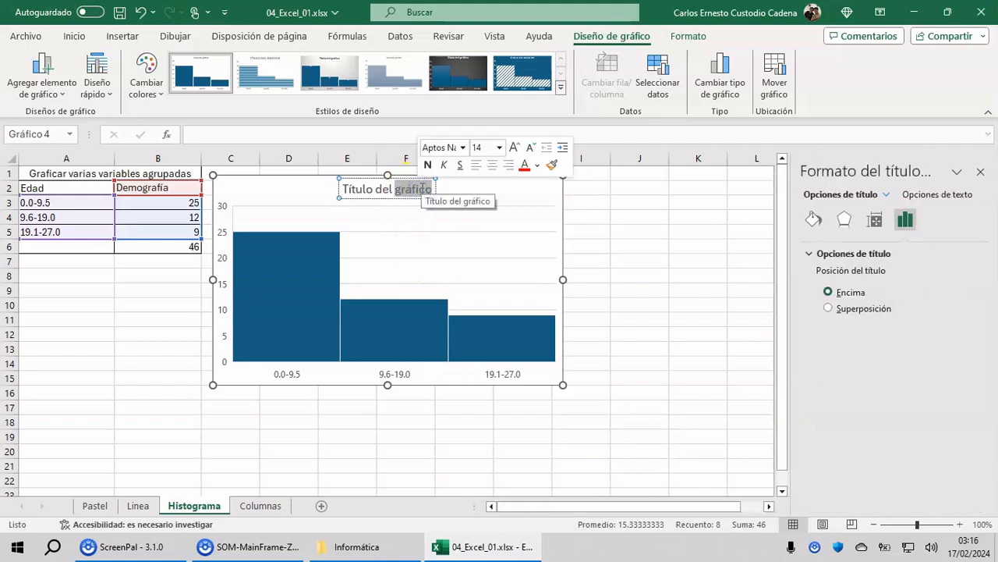
key("BackSpace")
key("BackSpace")
key("BackSpace")
key("BackSpace")
key("BackSpace")
key("BackSpace")
key("BackSpace")
key("BackSpace")
key("BackSpace")
key("BackSpace")
key("BackSpace")
key("BackSpace")
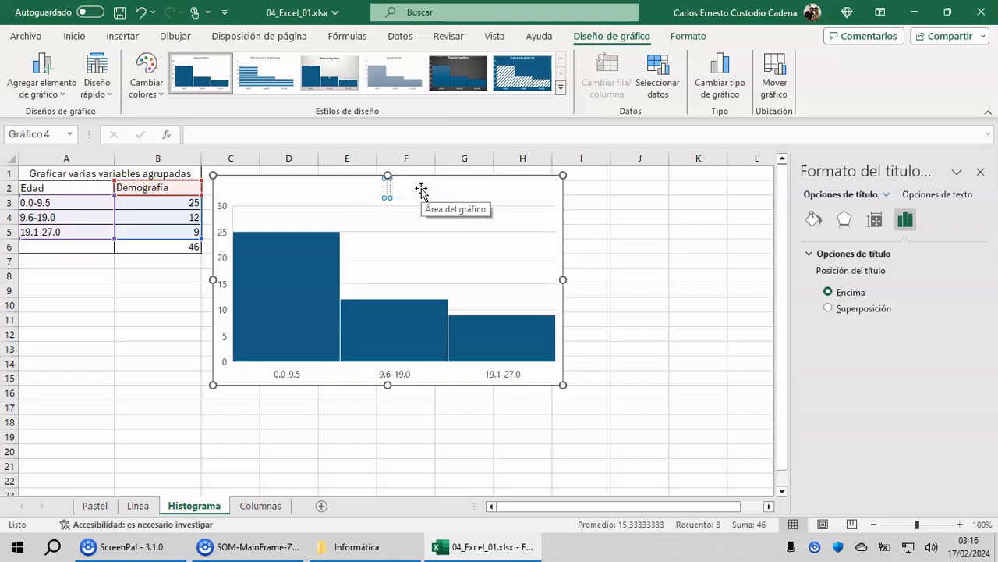
type("Distri")
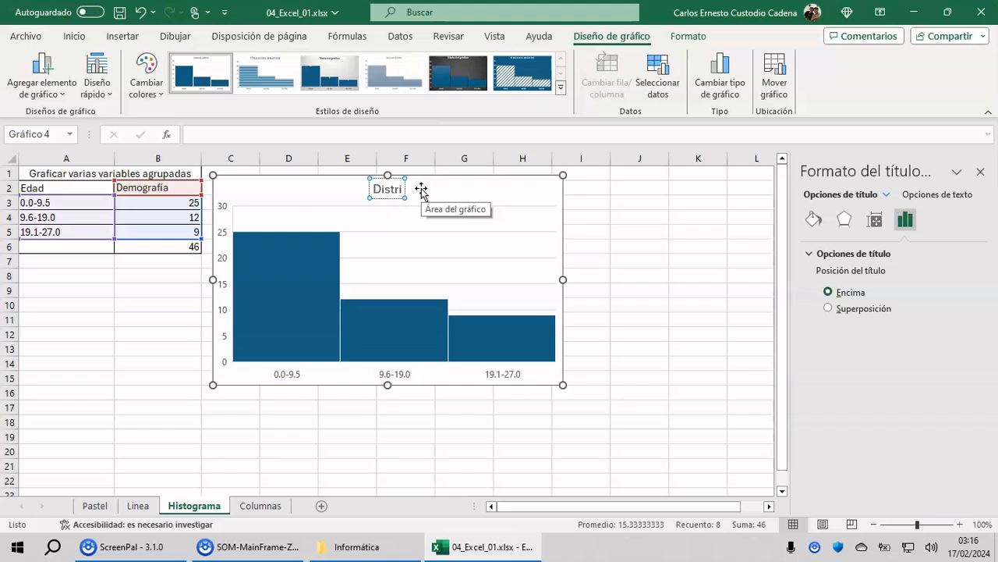
type("buci")
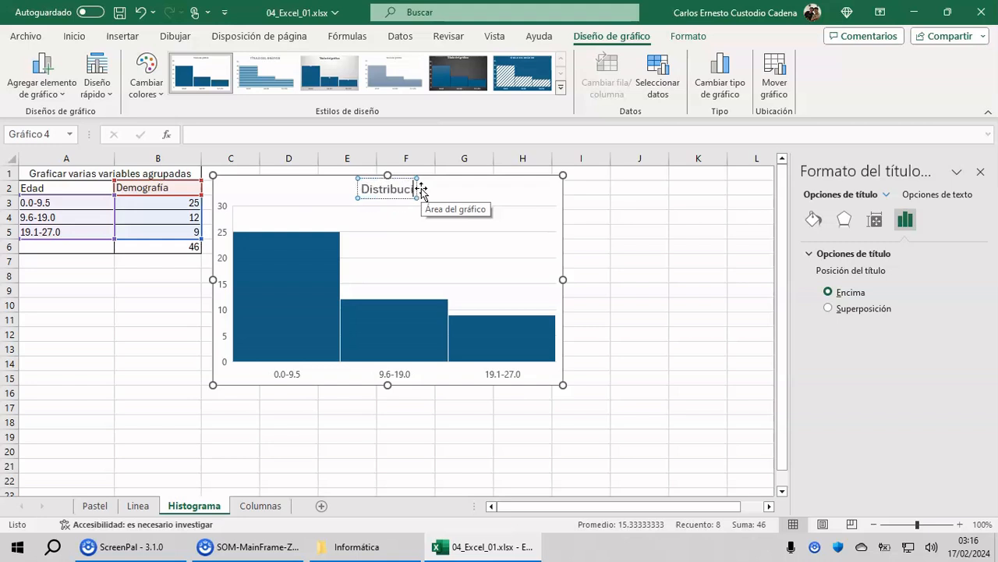
type("ón")
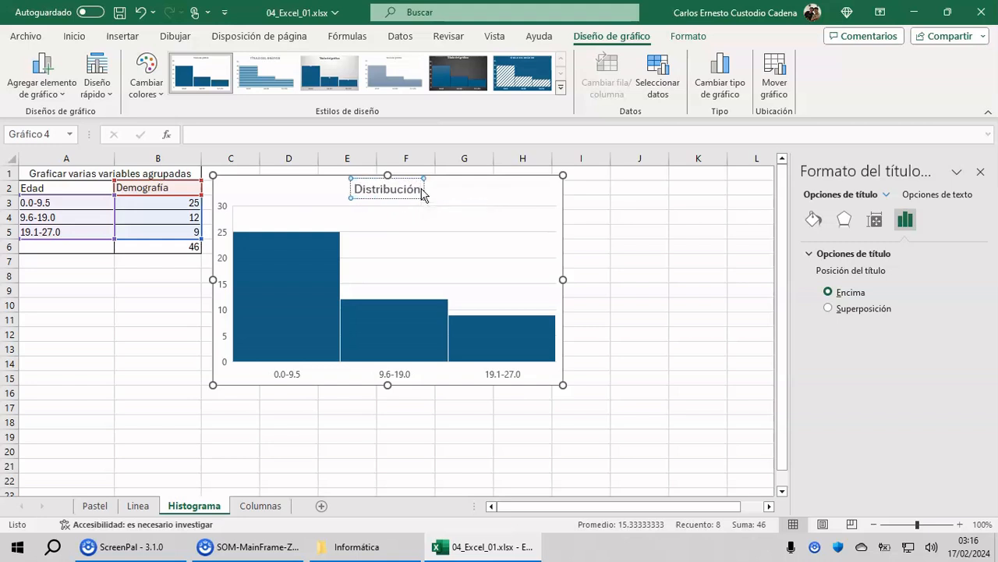
type(" de")
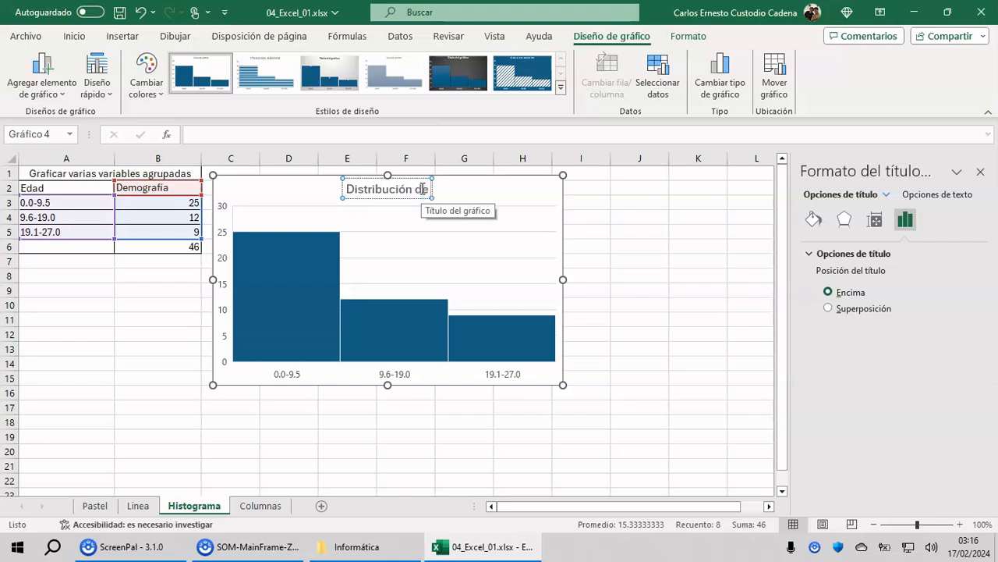
type(" edades")
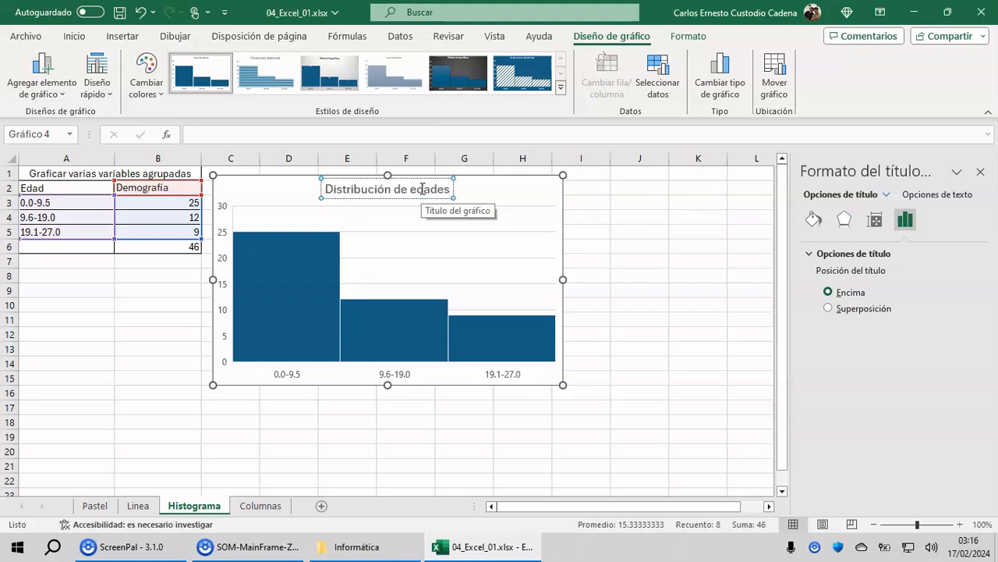
left_click(596, 246)
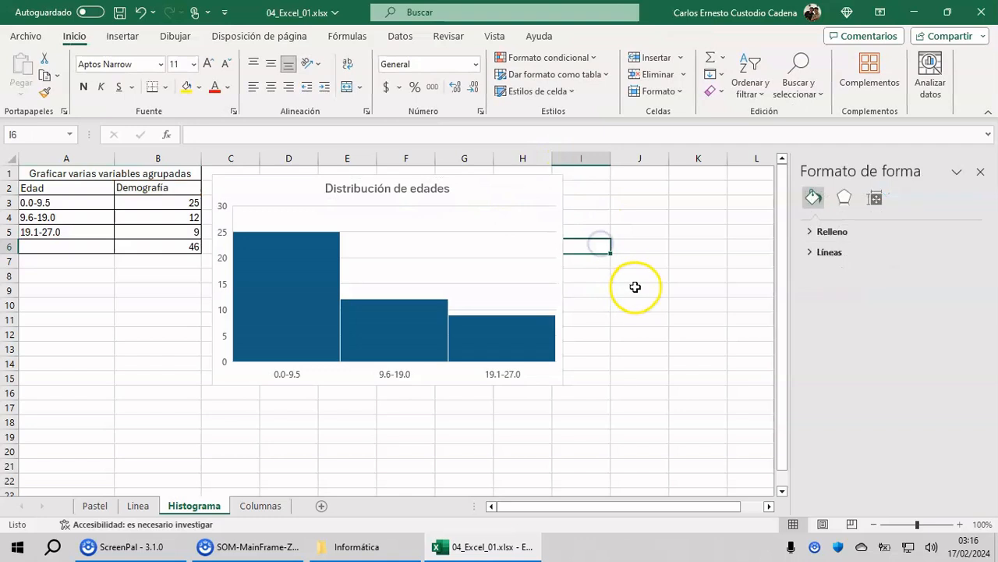
Step: Apply the fourth chart style, with pale gradient blue bars, to the age histogram
left_click(292, 187)
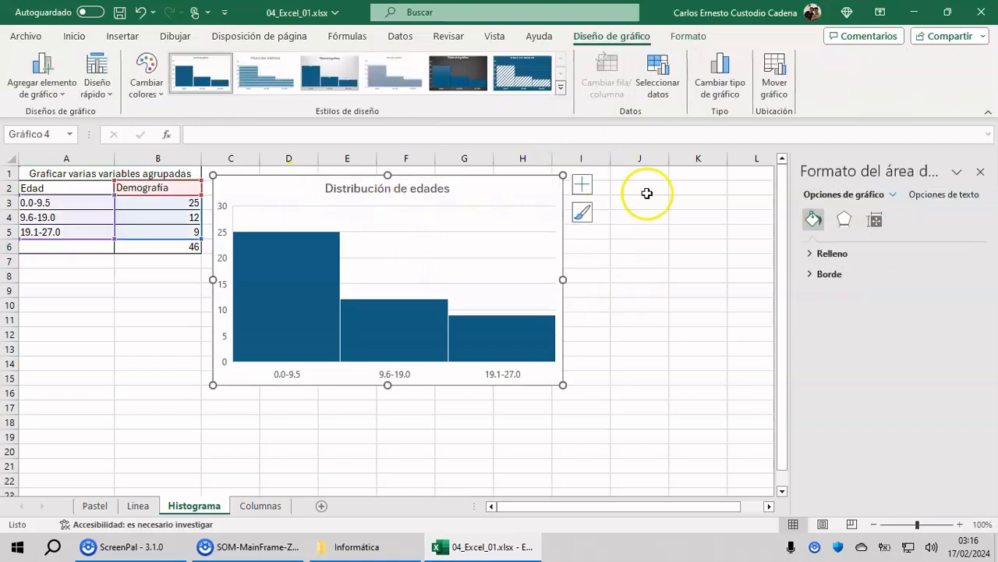
left_click(562, 90)
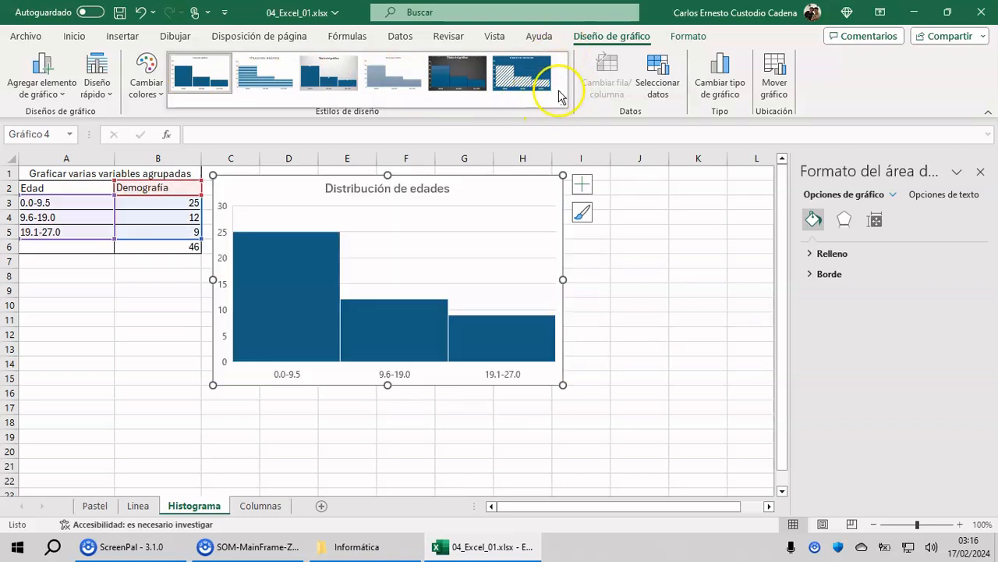
left_click(673, 237)
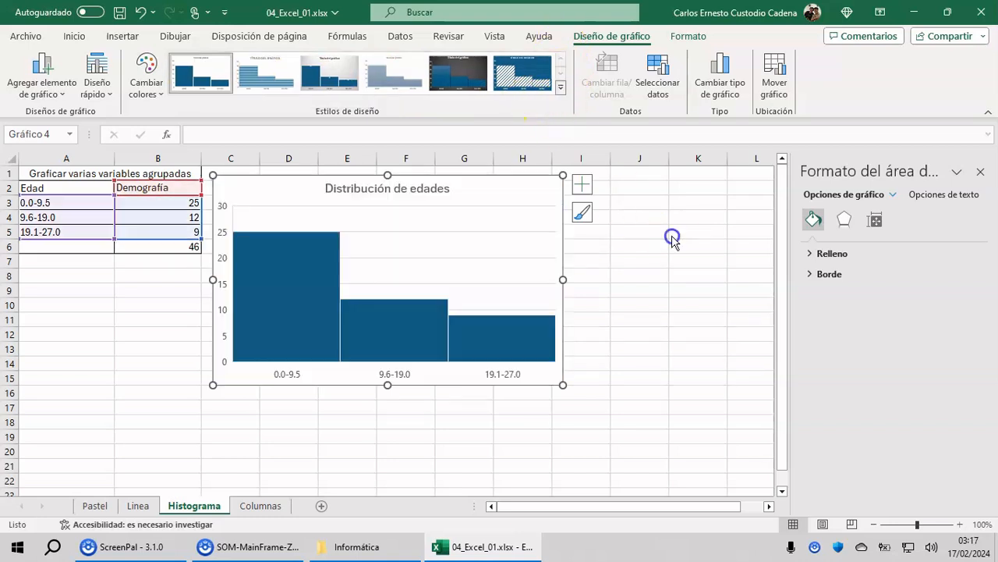
left_click(560, 87)
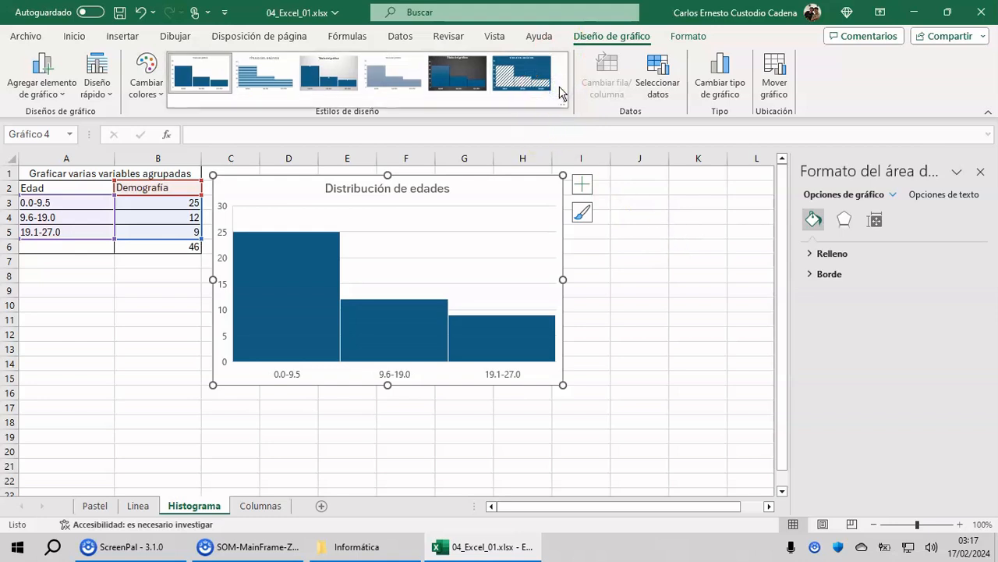
left_click(383, 74)
left_click(644, 343)
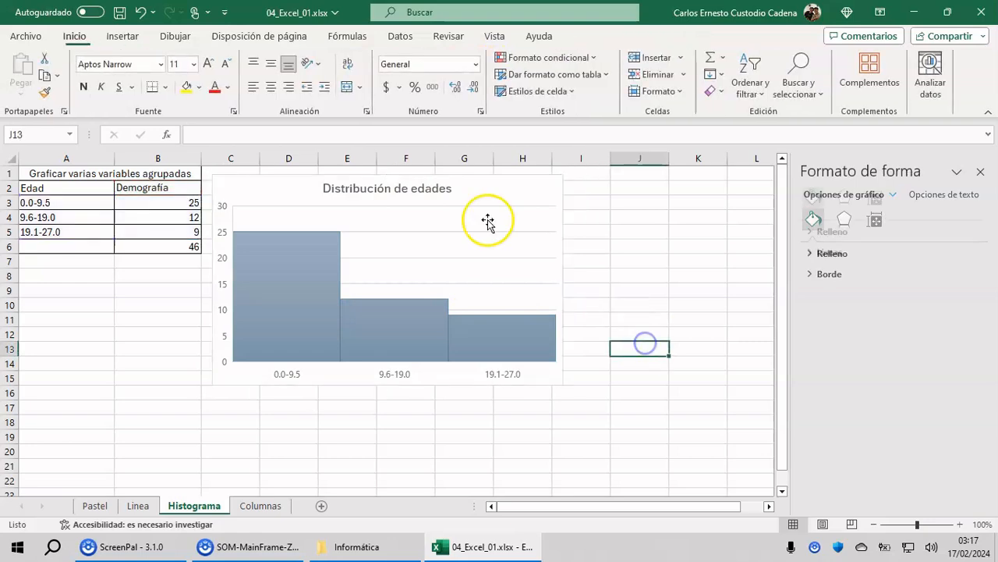
Step: Apply the light-to-dark blue monochromatic colour palette to the age histogram
left_click(493, 189)
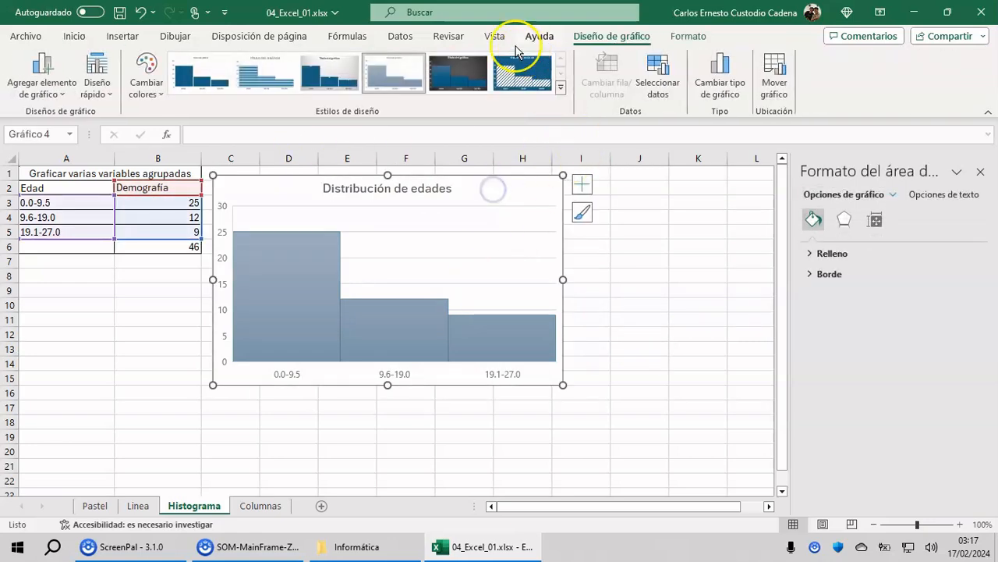
left_click(146, 74)
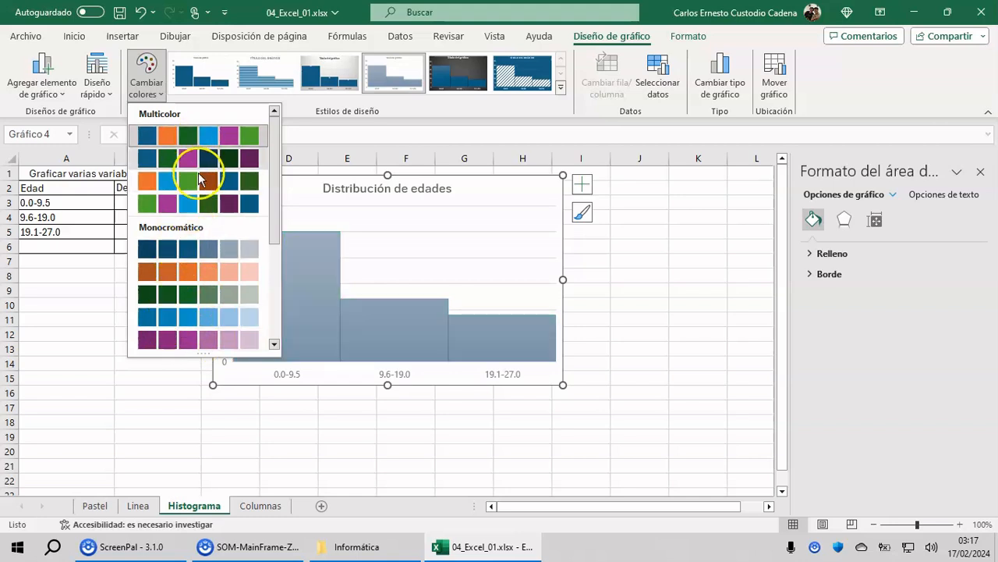
scroll(207, 312, "down", 5)
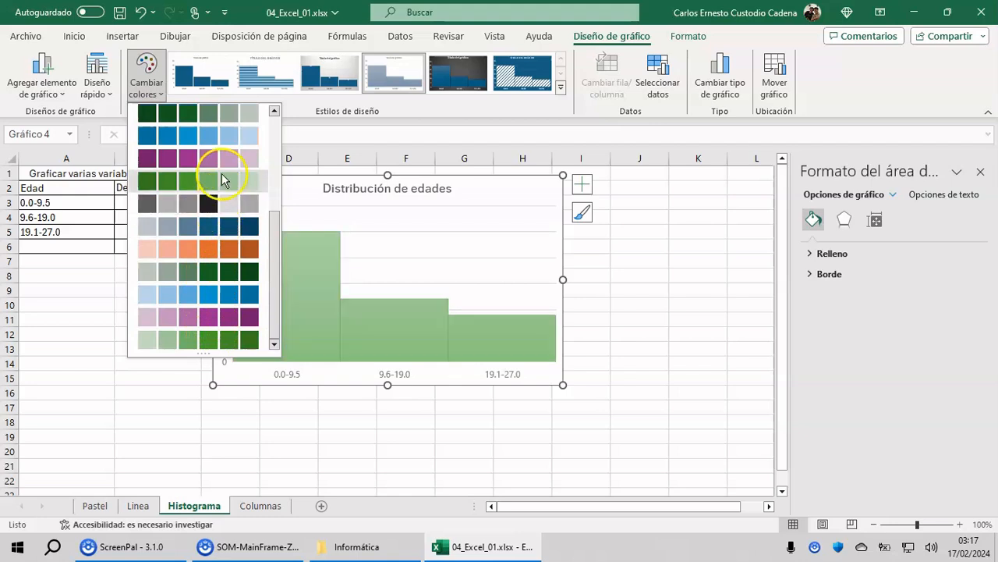
left_click(147, 230)
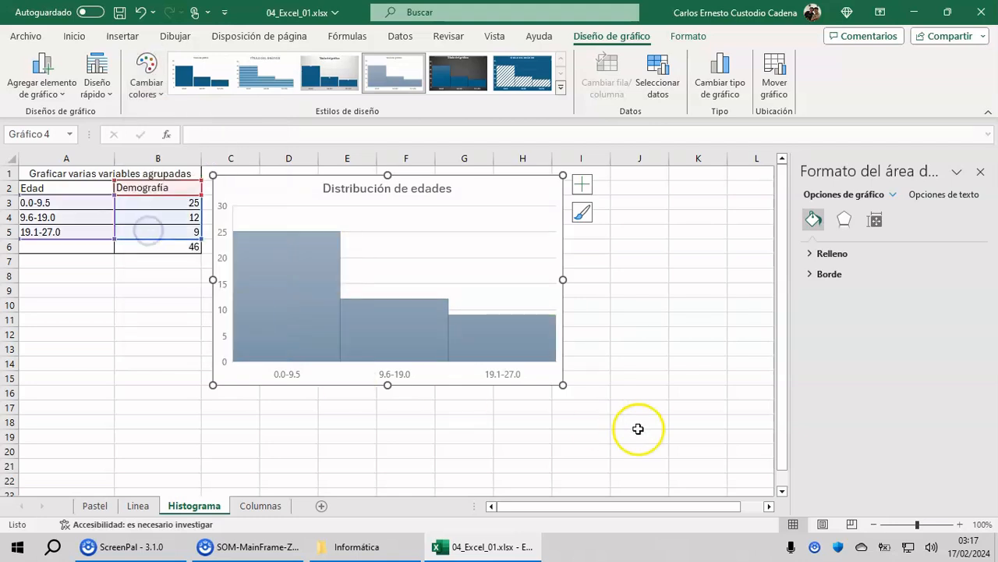
left_click(640, 348)
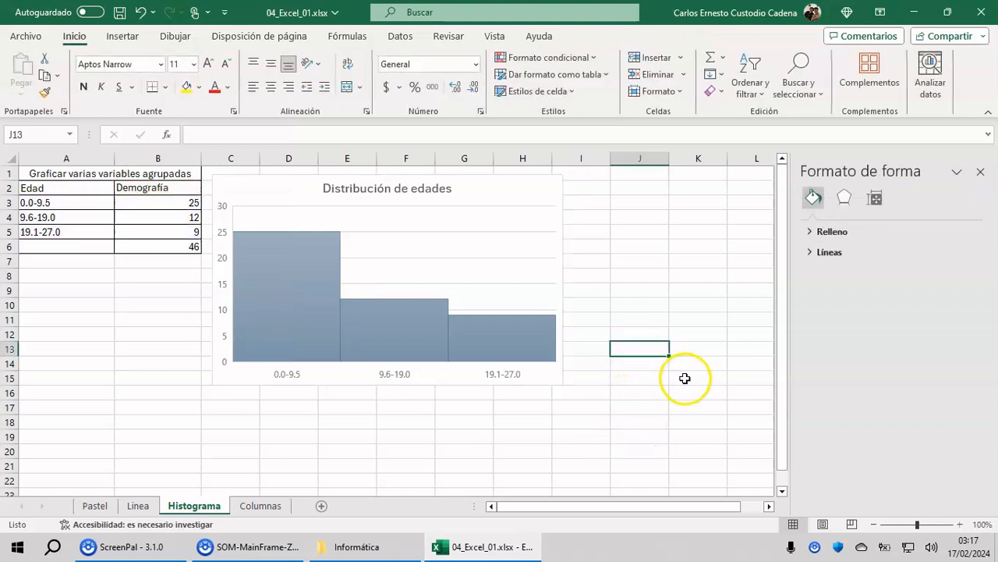
Step: Switch to the Columnas sheet and widen the table's columns A to D so the heading in row 1 fits
left_click(278, 507)
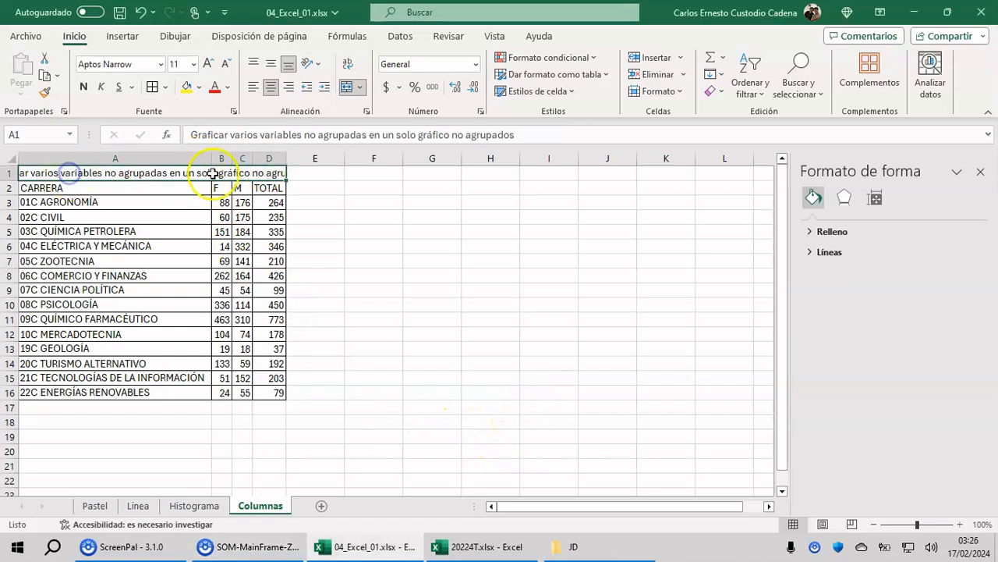
left_click_drag(212, 161, 313, 156)
left_click_drag(326, 153, 359, 152)
left_click(239, 332)
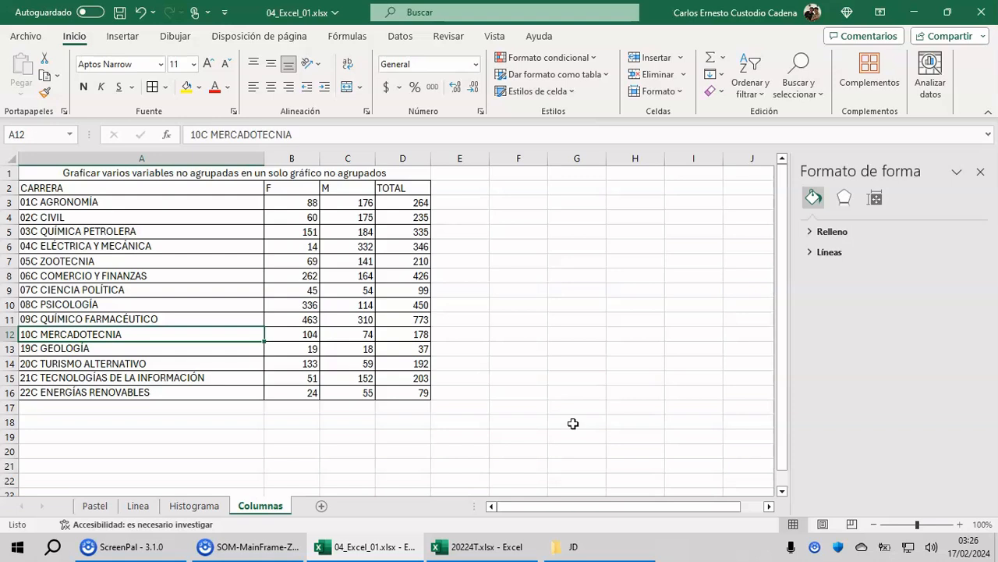
key("Down")
key("Down")
key("Down")
key("Down")
key("Down")
key("Up")
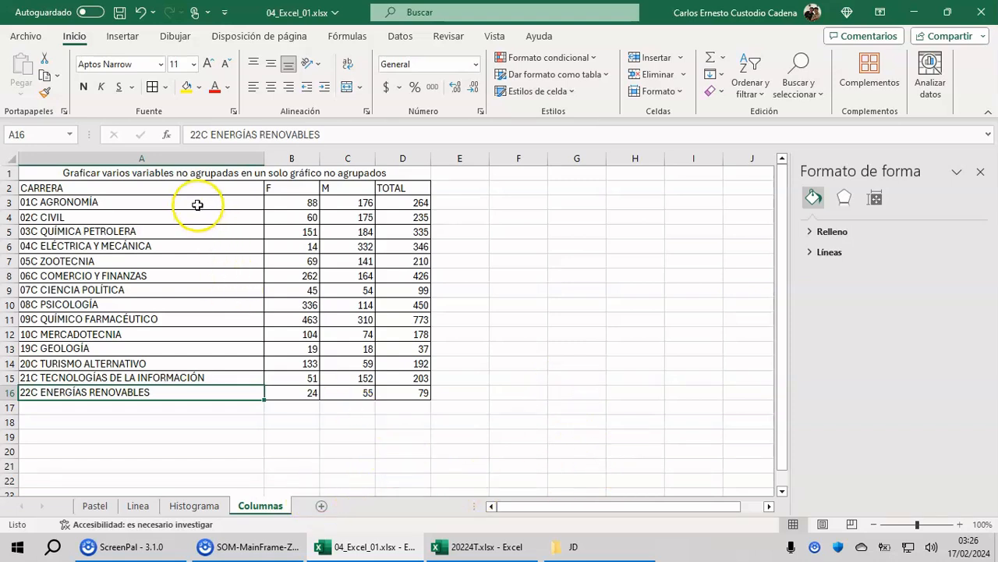
Step: Insert a 2-D clustered column chart from the CARRERA, F and M data in A2:C16
left_click_drag(185, 185, 346, 393)
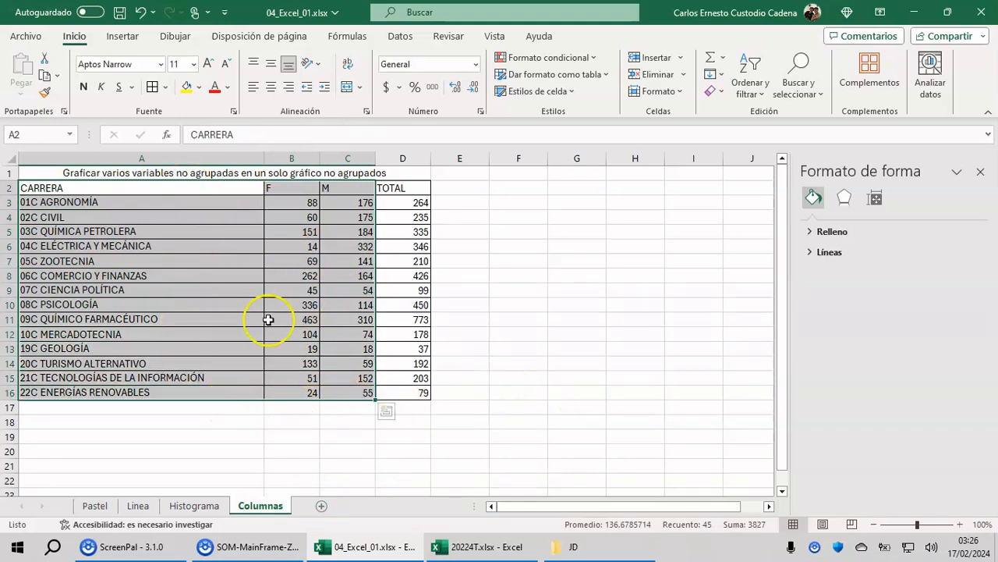
left_click(131, 36)
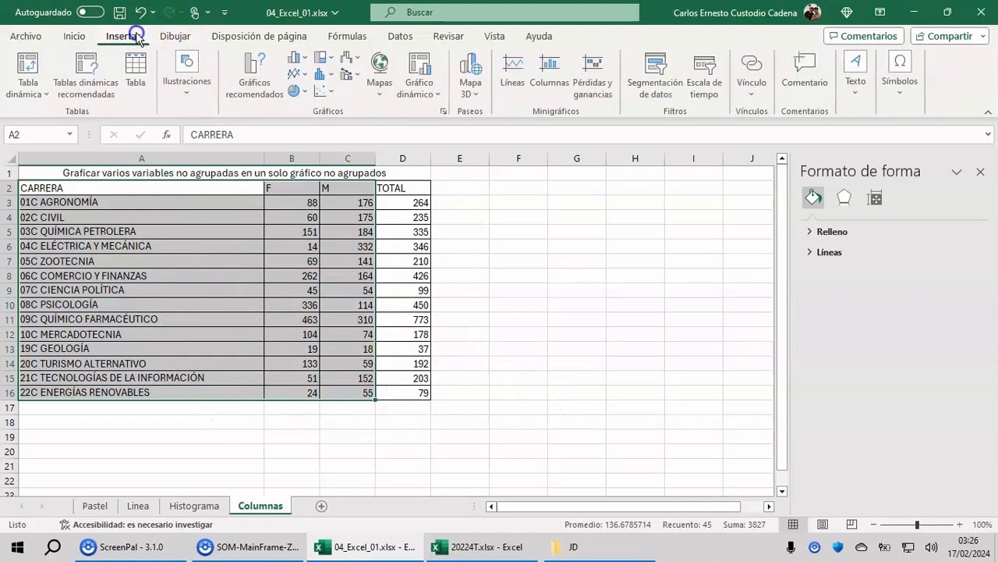
left_click(297, 58)
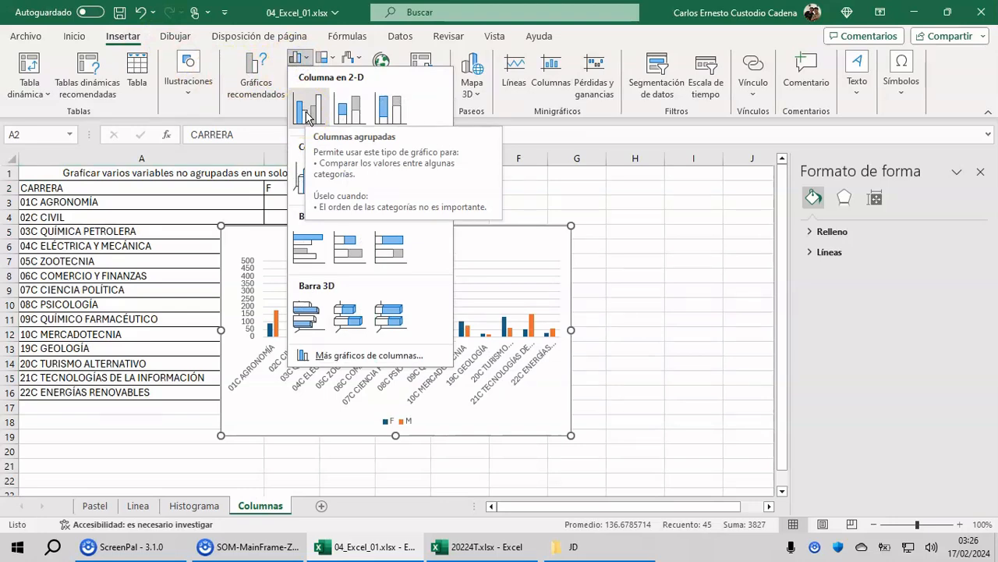
left_click(307, 116)
Step: Move the column chart beside the table, extend its lower edge to row 16, and close the chart formatting pane
left_click_drag(452, 240, 667, 198)
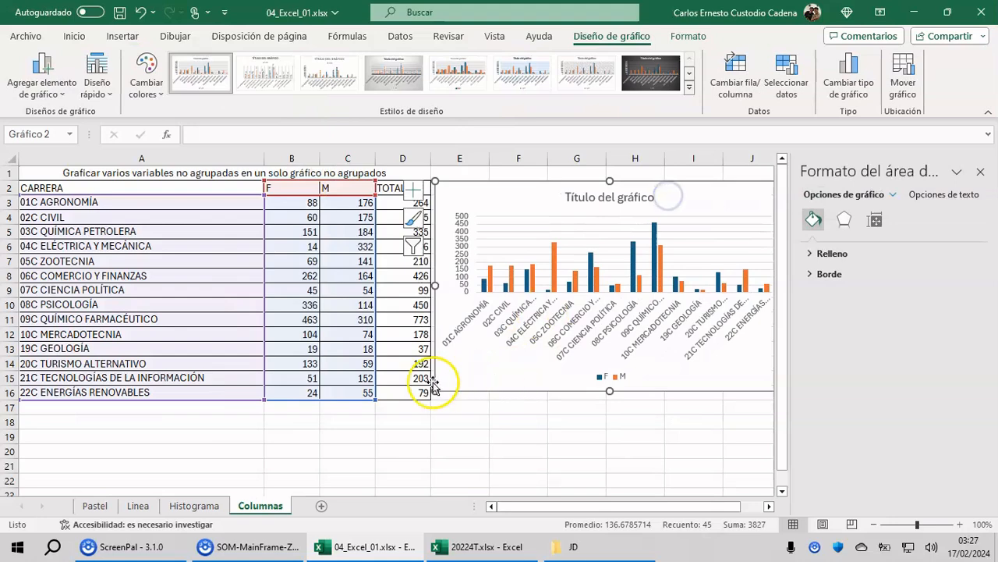
left_click_drag(435, 392, 433, 397)
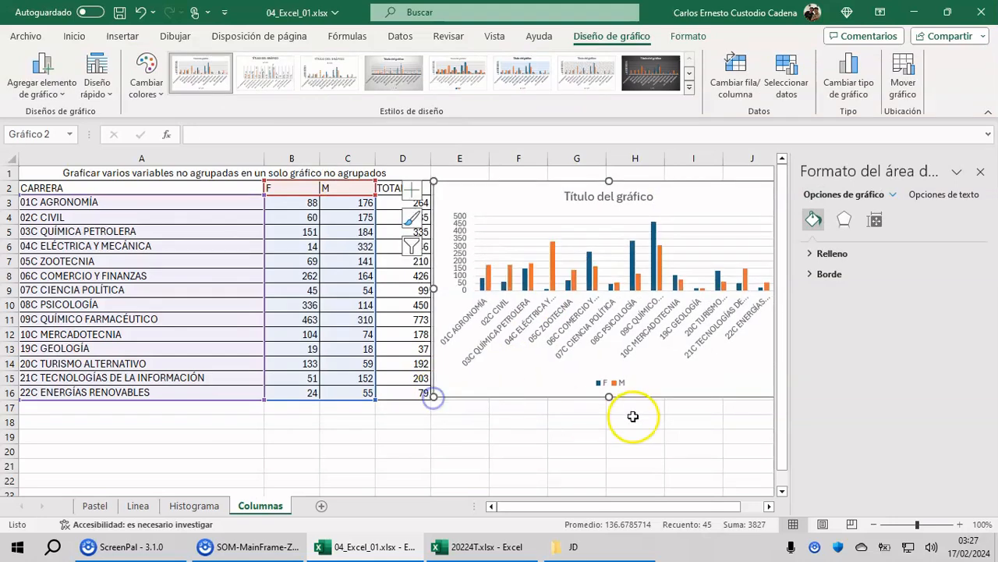
left_click(982, 170)
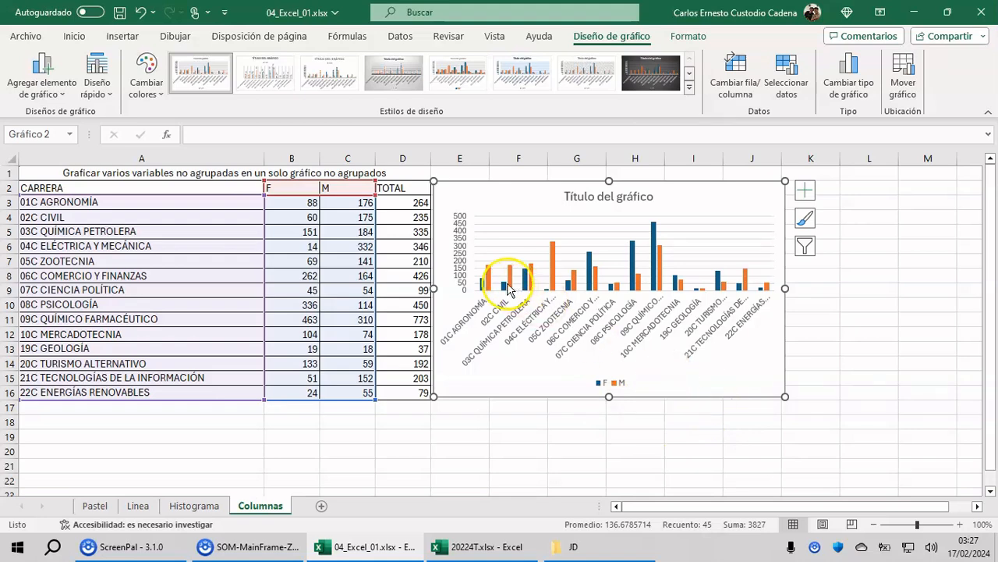
Step: Select the F series in the column chart and apply the multicolour Paleta de colores 3 to the chart
mouse_move(486, 291)
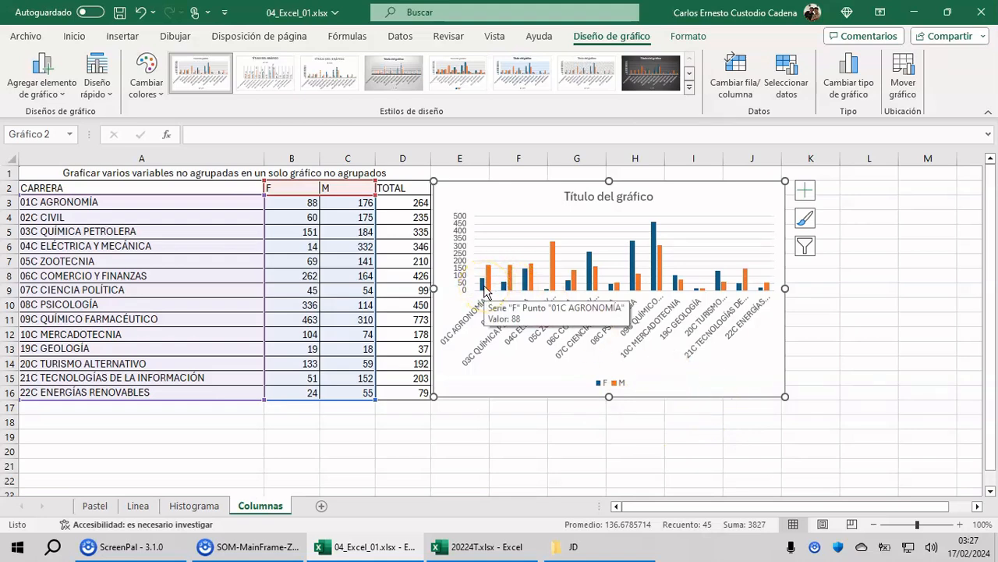
left_click(486, 289)
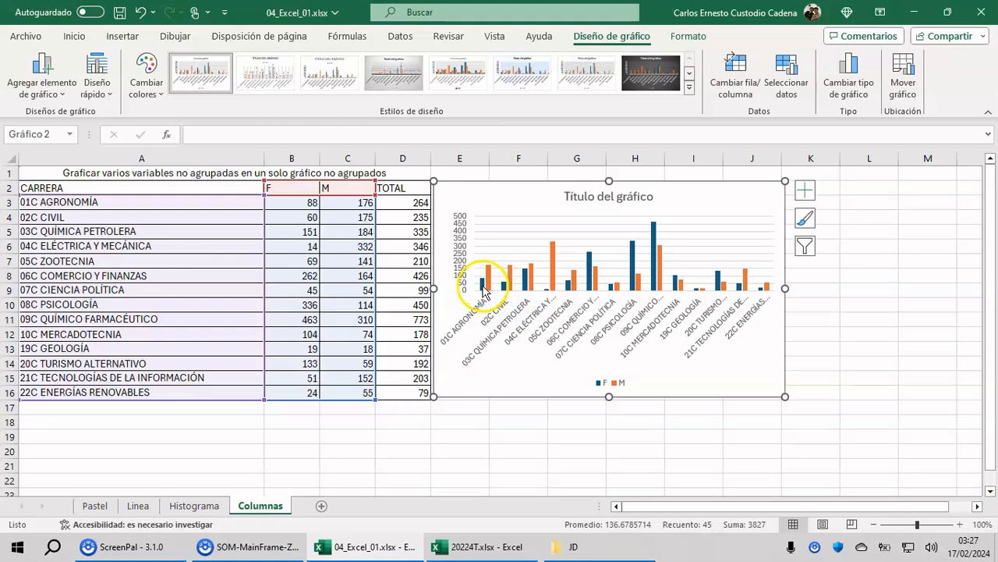
left_click(484, 288)
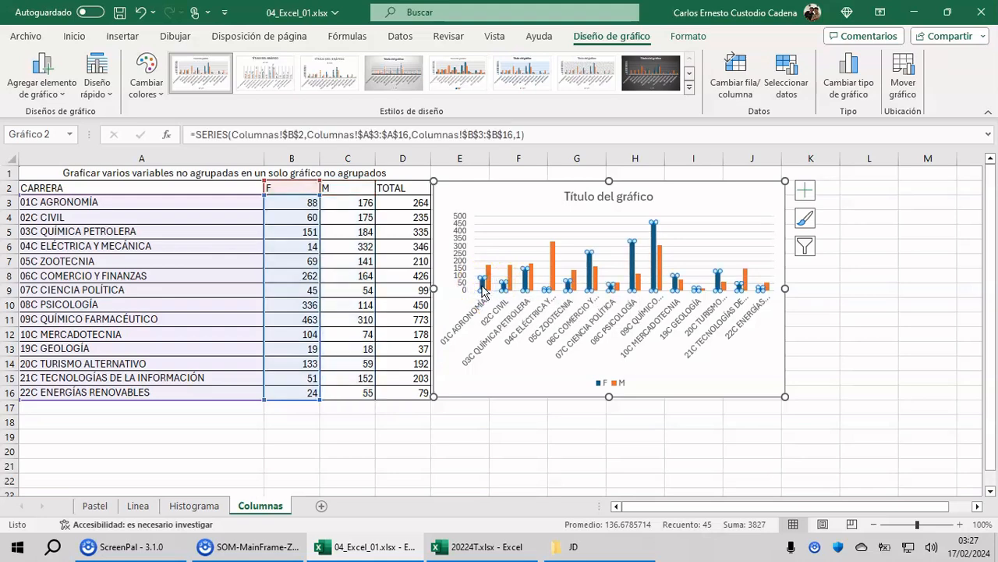
right_click(483, 290)
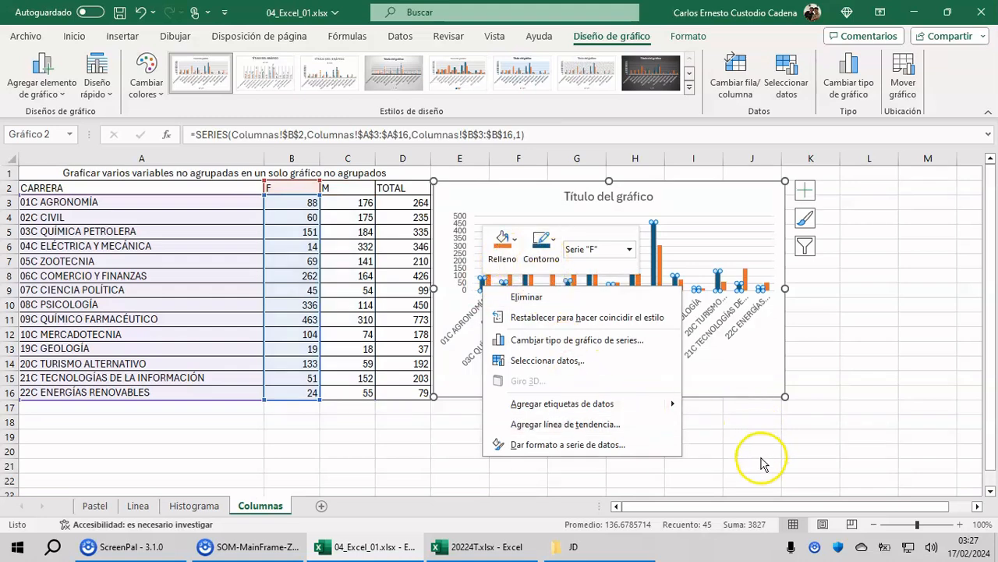
left_click(146, 78)
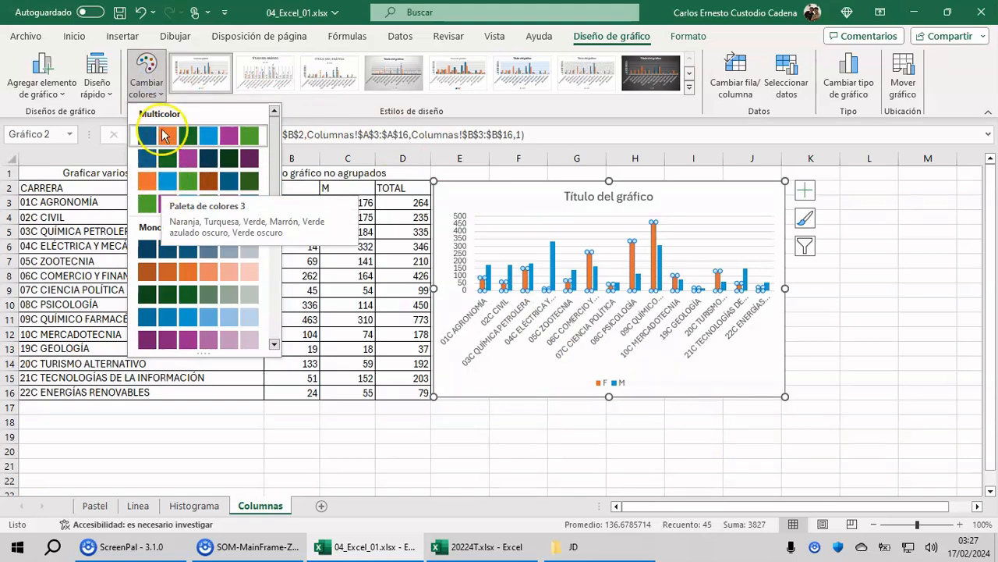
left_click(171, 137)
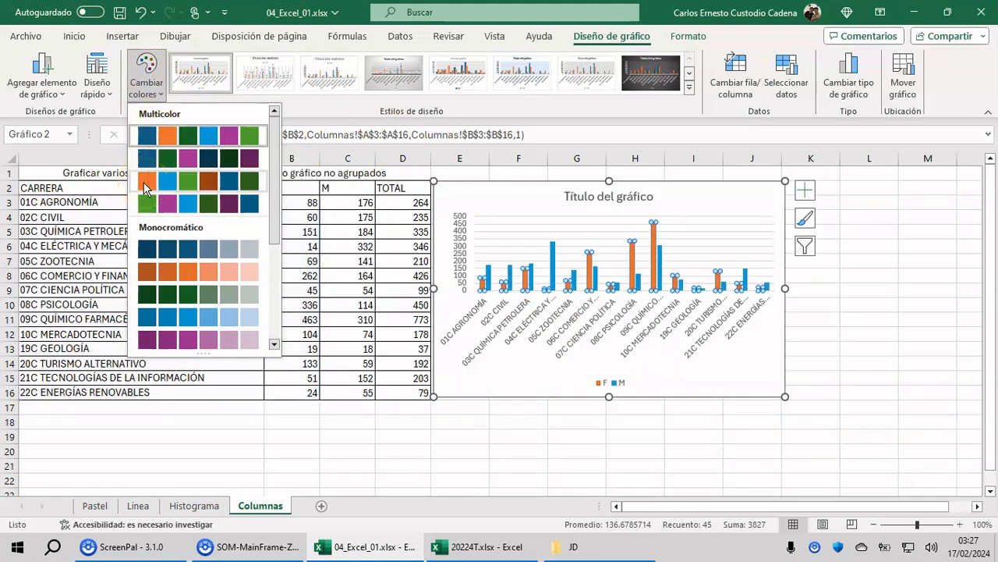
left_click(145, 187)
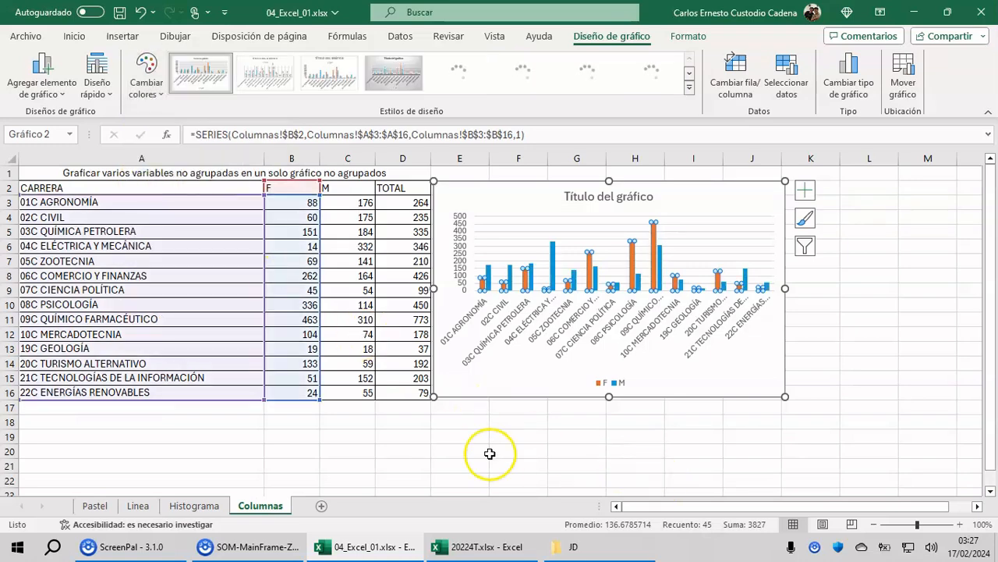
Step: Apply the dark-background chart style and the Diseño 9 quick layout to the F and M column chart
left_click(504, 411)
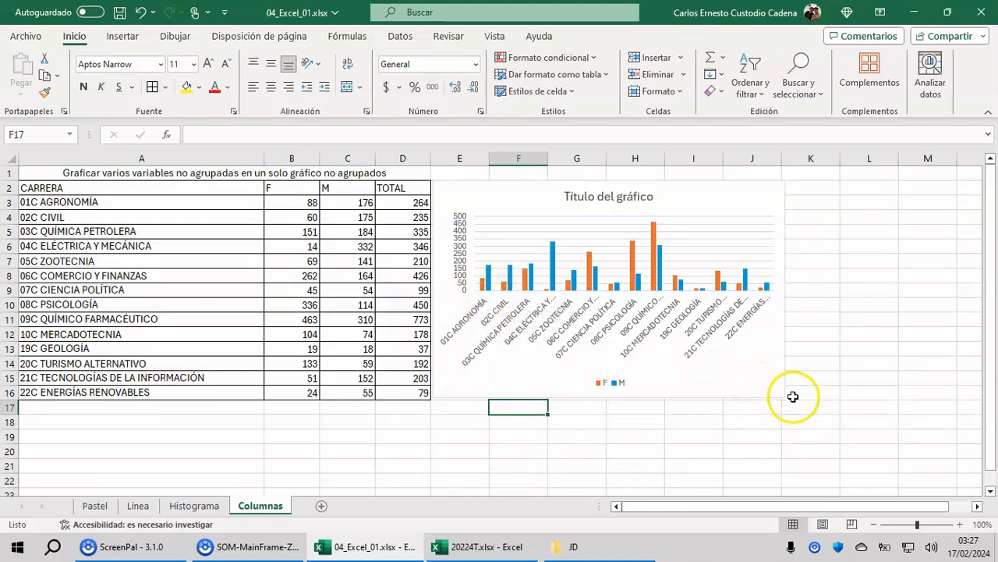
left_click(733, 194)
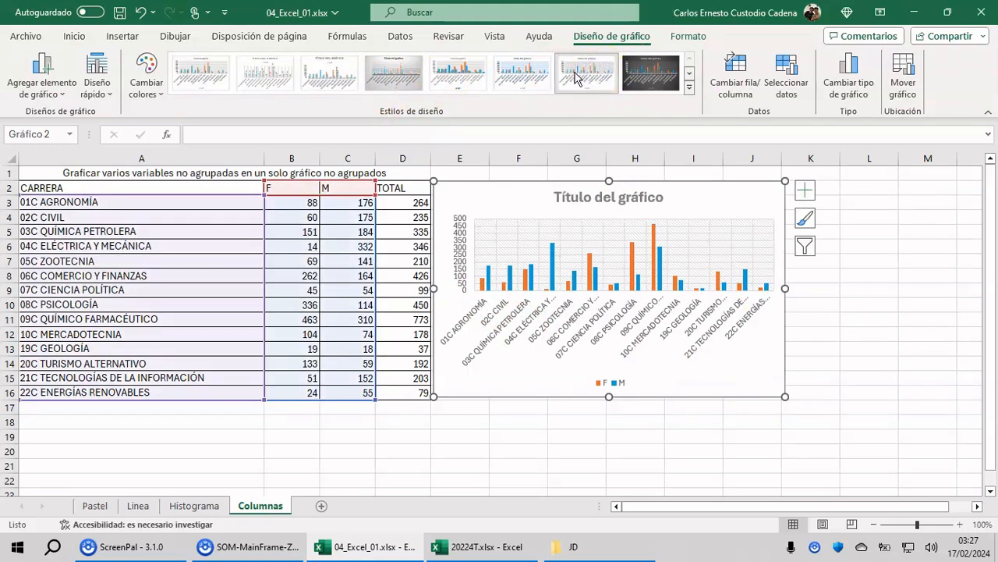
left_click(458, 72)
left_click(386, 78)
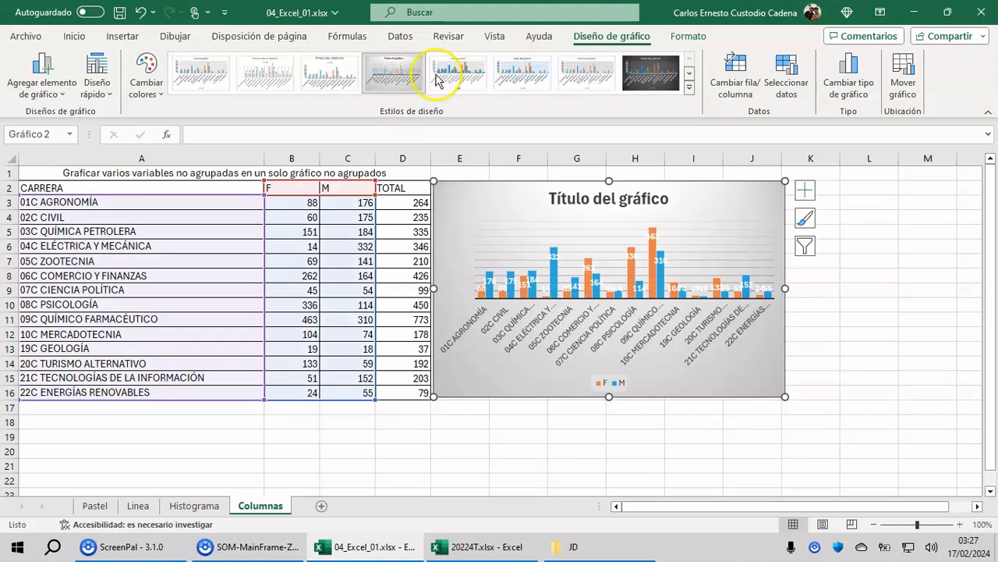
left_click(655, 73)
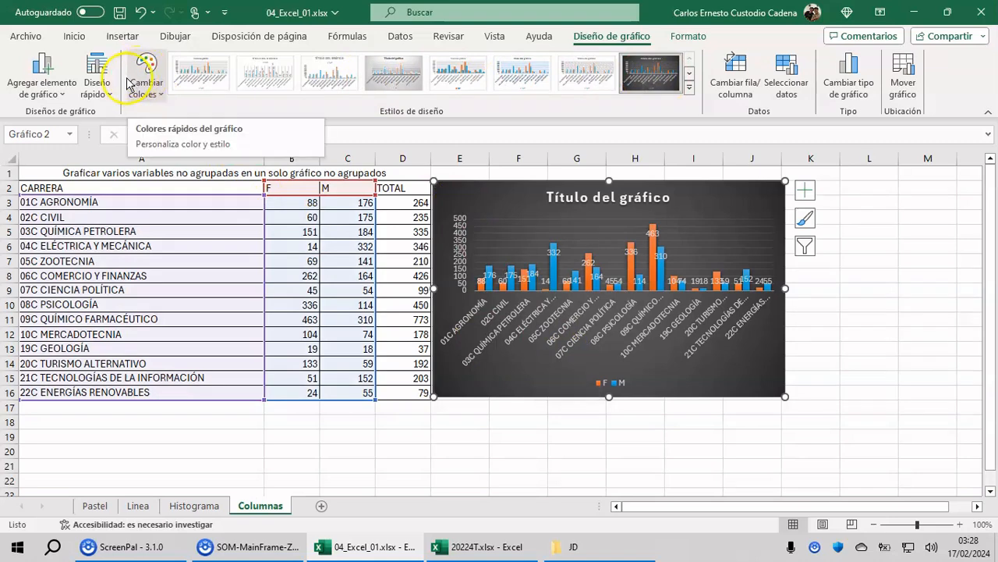
left_click(97, 82)
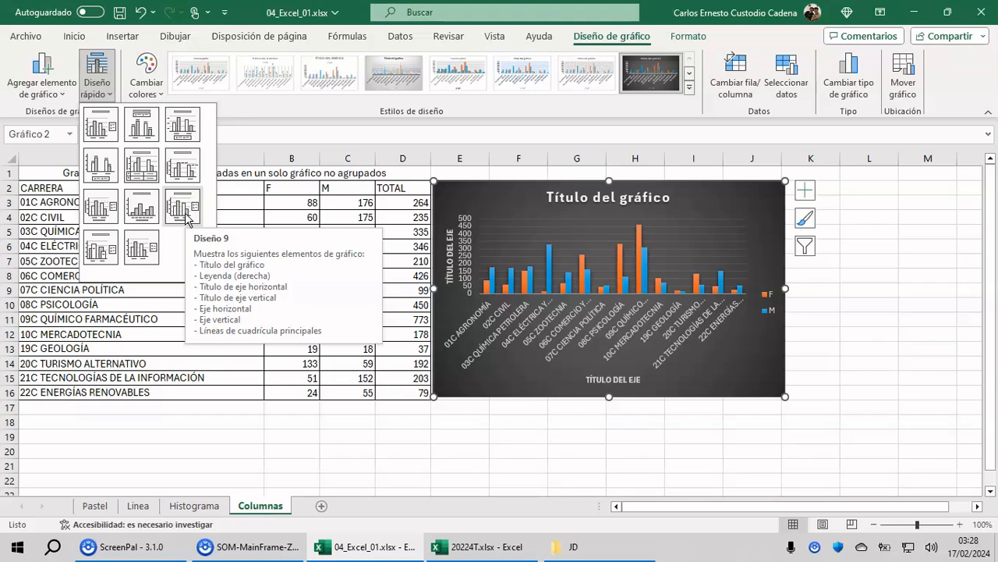
left_click(187, 218)
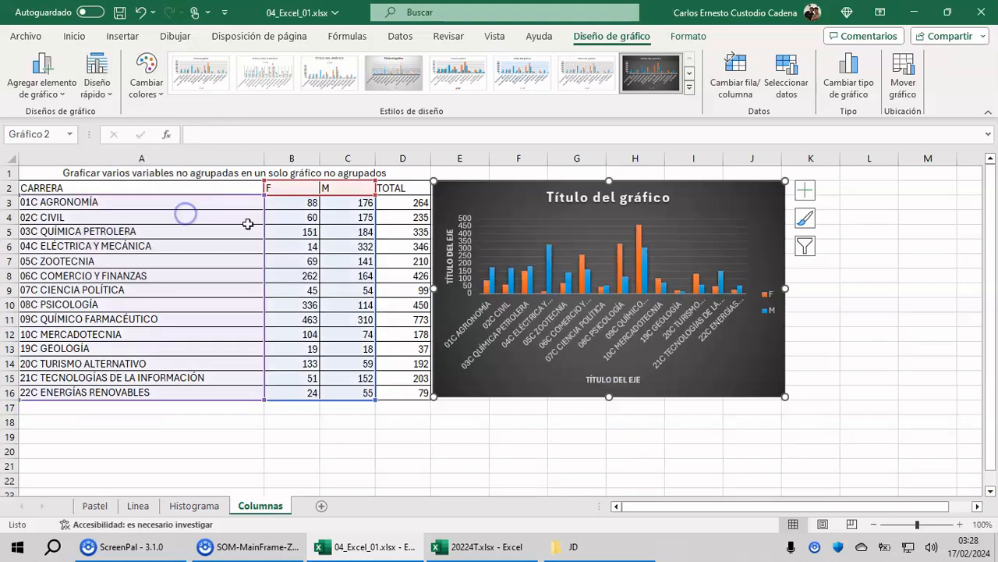
Step: Replace the vertical axis title of the column chart with ALUMNOS
left_click(450, 269)
double_click(449, 269)
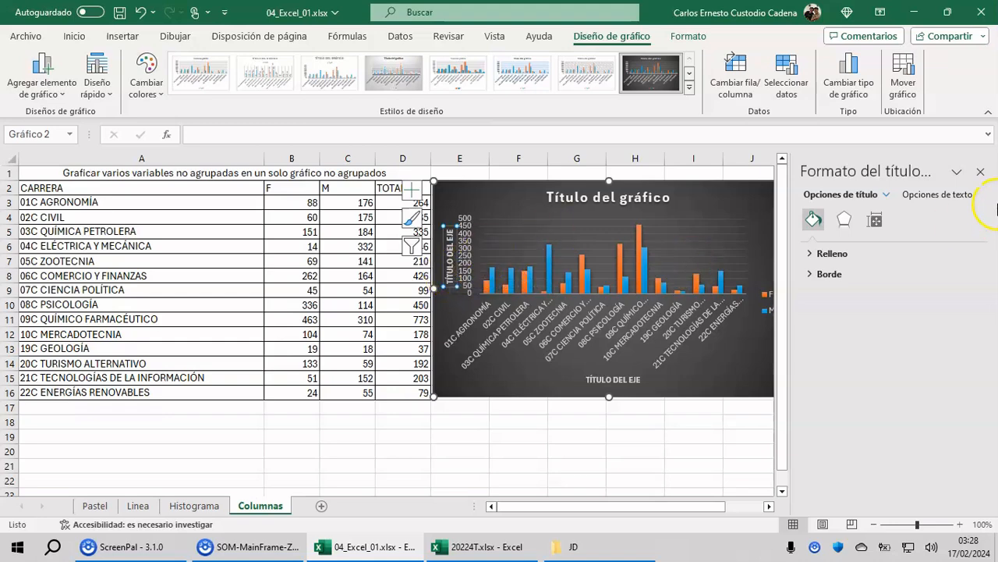
left_click(981, 171)
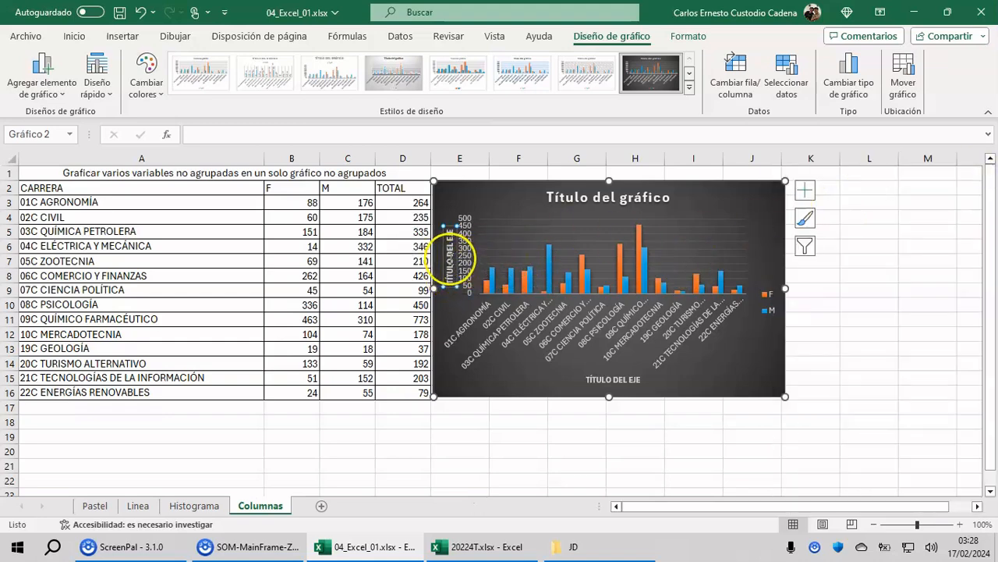
key("BackSpace")
key("BackSpace")
key("BackSpace")
key("BackSpace")
key("BackSpace")
key("BackSpace")
key("BackSpace")
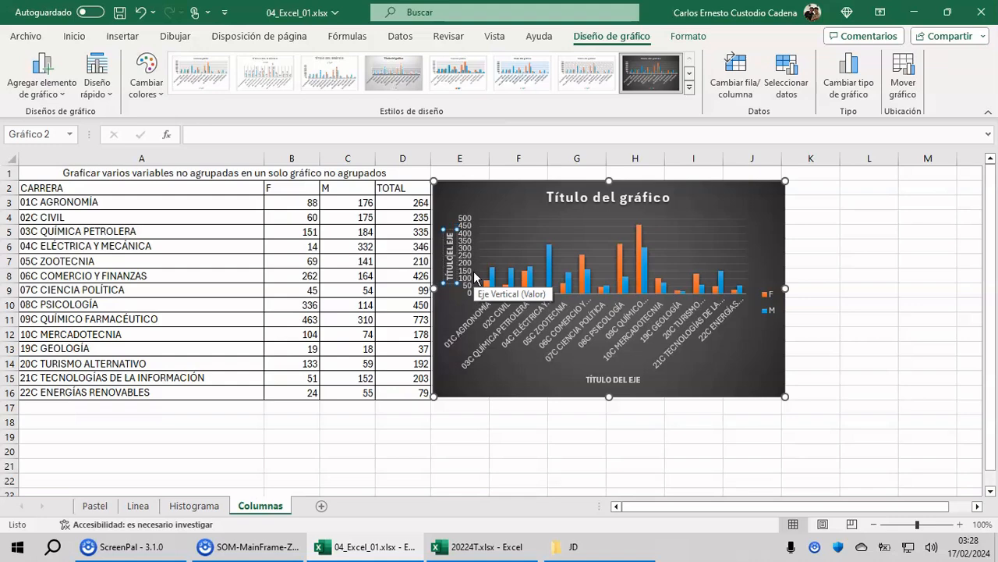
key("BackSpace")
key("BackSpace")
key("BackSpace")
key("BackSpace")
key("BackSpace")
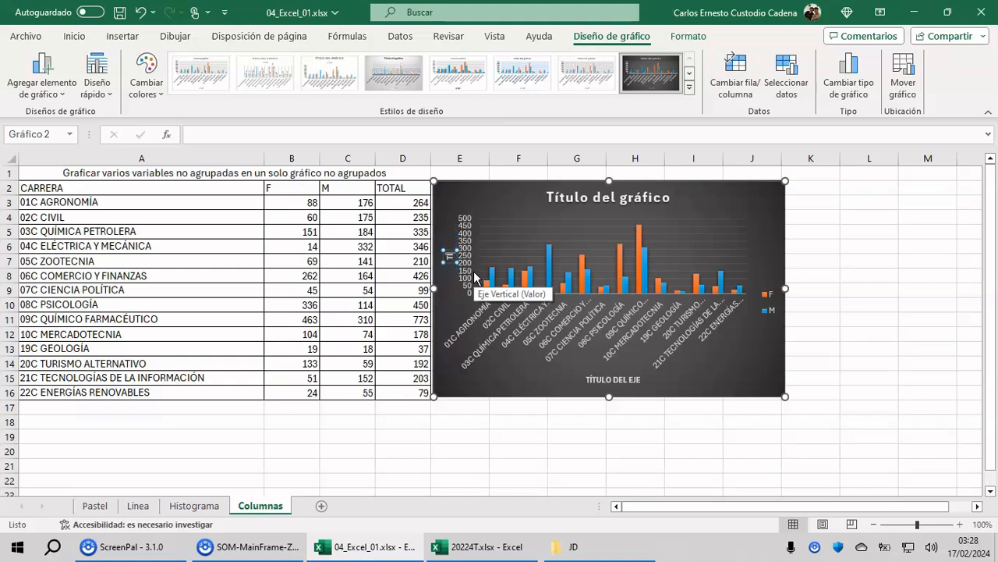
type("ALUMNOS")
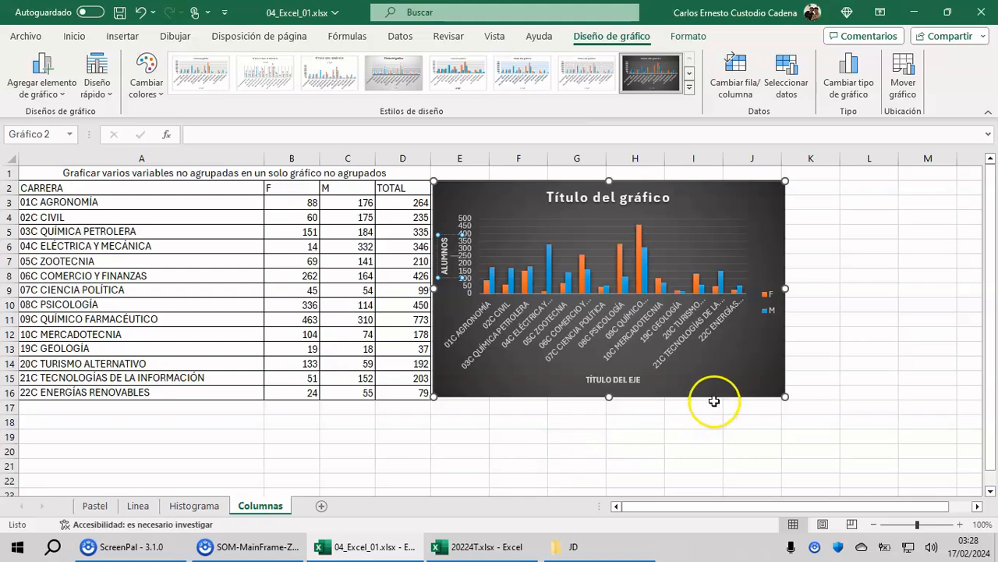
Step: Replace the horizontal axis title of the column chart with PROGRAMAS EDUCATIVOS
left_click(630, 382)
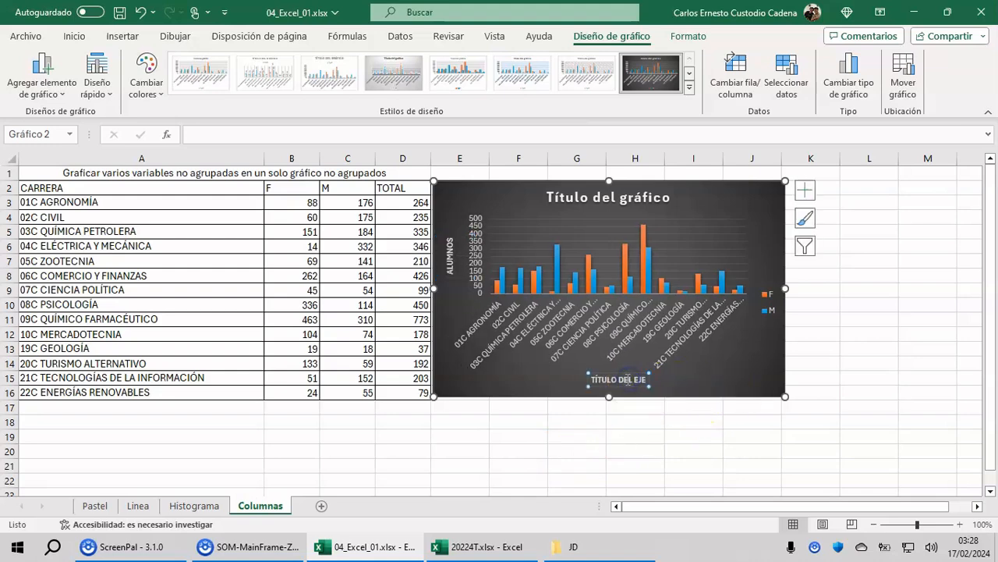
double_click(626, 380)
key("Delete")
key("Delete")
key("Delete")
key("Delete")
key("Delete")
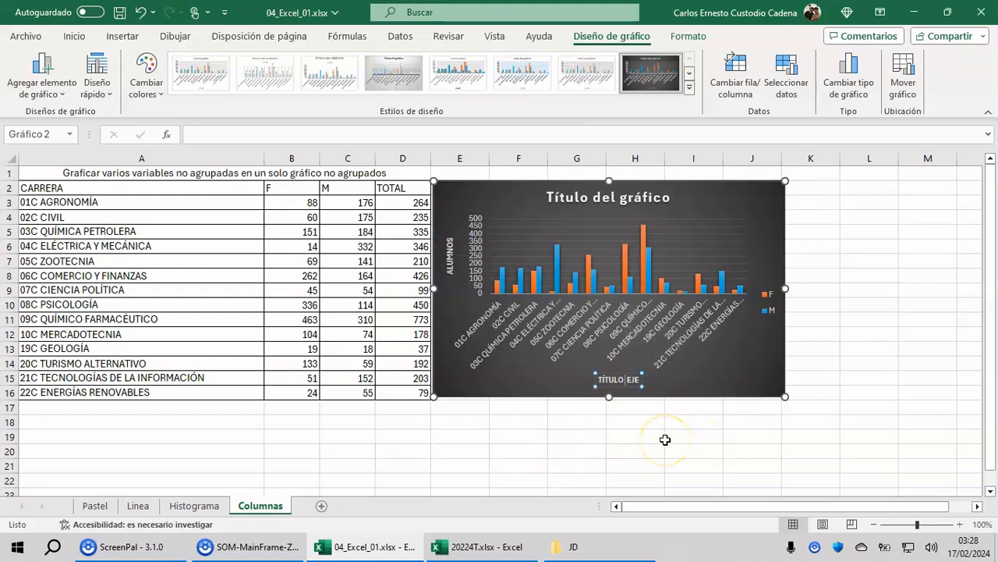
key("BackSpace")
key("BackSpace")
type("EDUCAT")
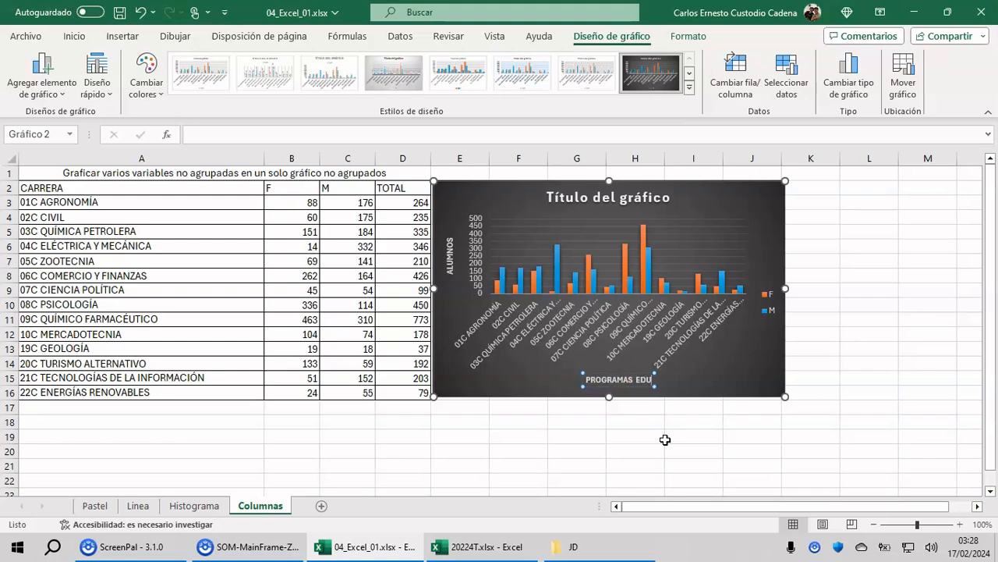
type("IVOS")
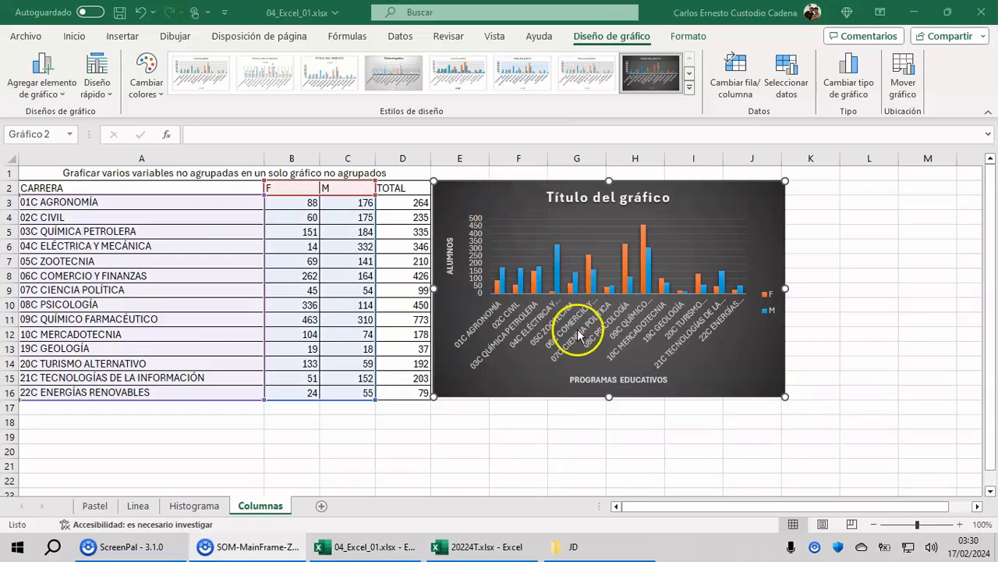
Step: Change the chart title to "Comparativo de matrícula por sexo" and close the formatting pane
double_click(606, 196)
left_click(668, 197)
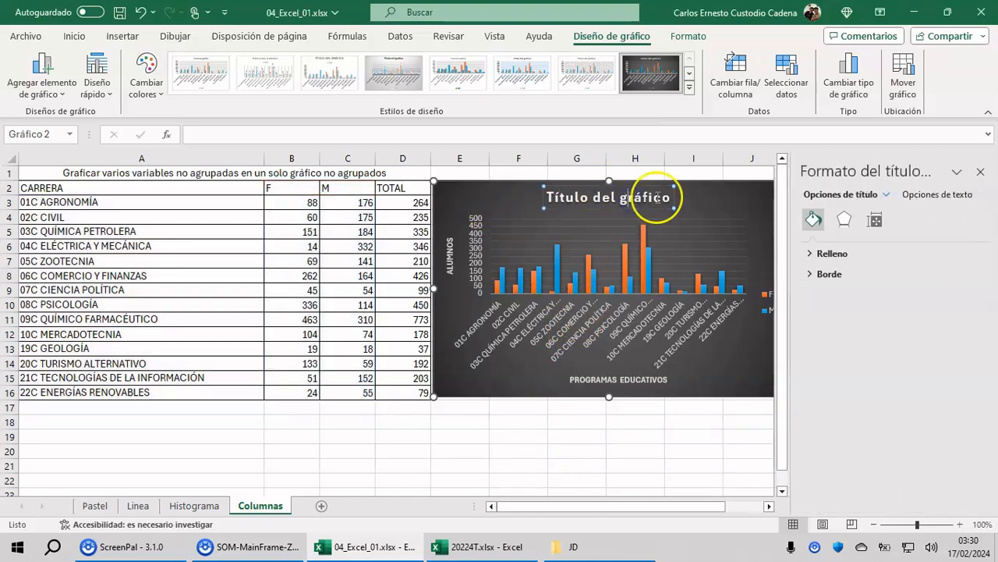
key("BackSpace")
key("BackSpace")
key("BackSpace")
key("BackSpace")
key("BackSpace")
key("BackSpace")
key("BackSpace")
key("BackSpace")
key("BackSpace")
key("BackSpace")
key("BackSpace")
key("BackSpace")
key("BackSpace")
key("BackSpace")
key("BackSpace")
key("BackSpace")
key("BackSpace")
key("BackSpace")
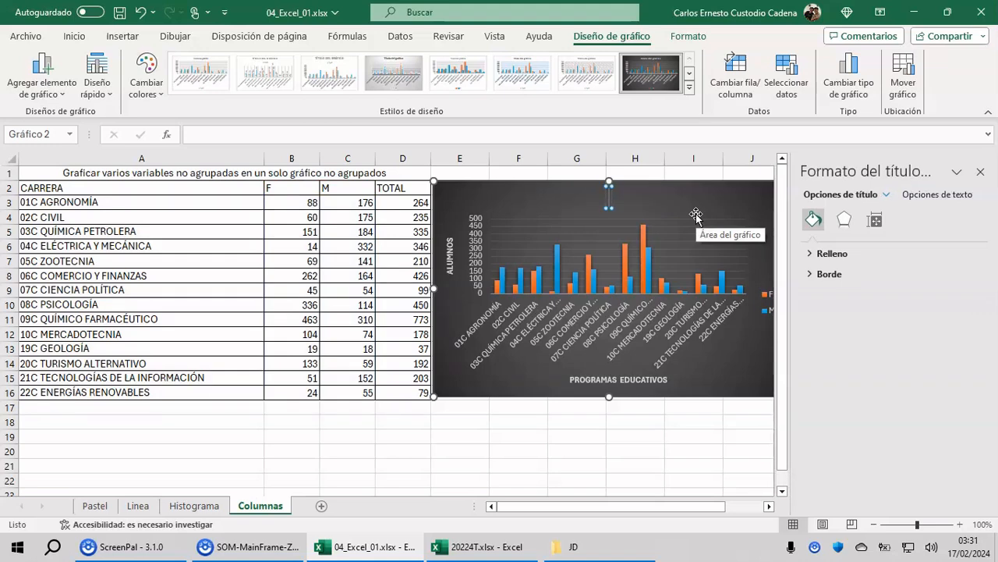
type("comparati")
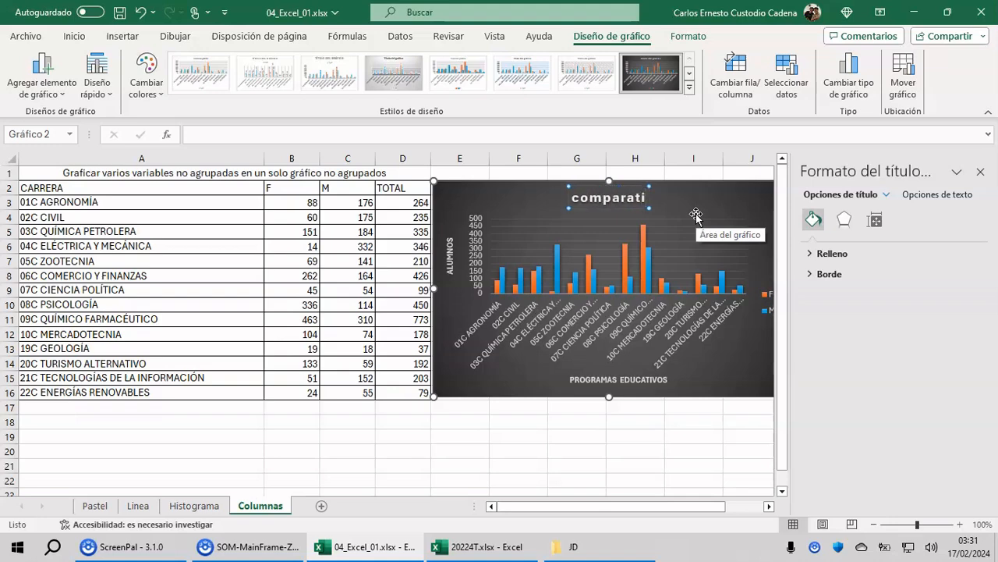
type("vo de ")
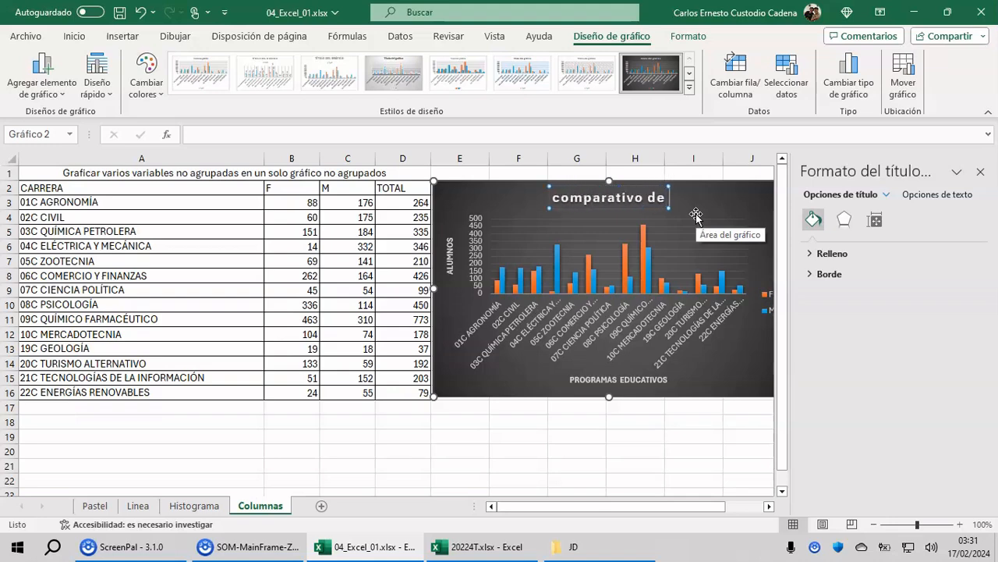
type("matr")
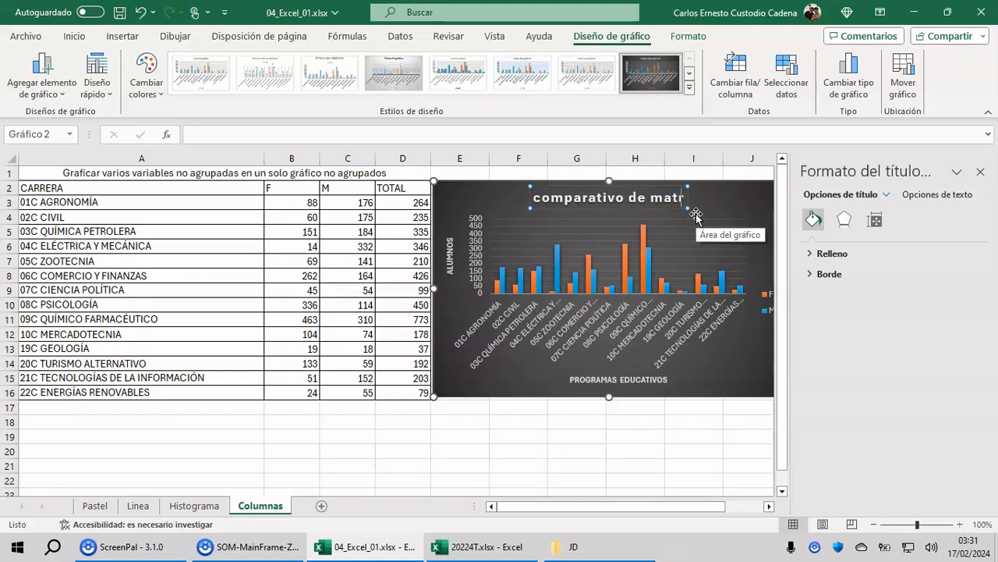
type("íc")
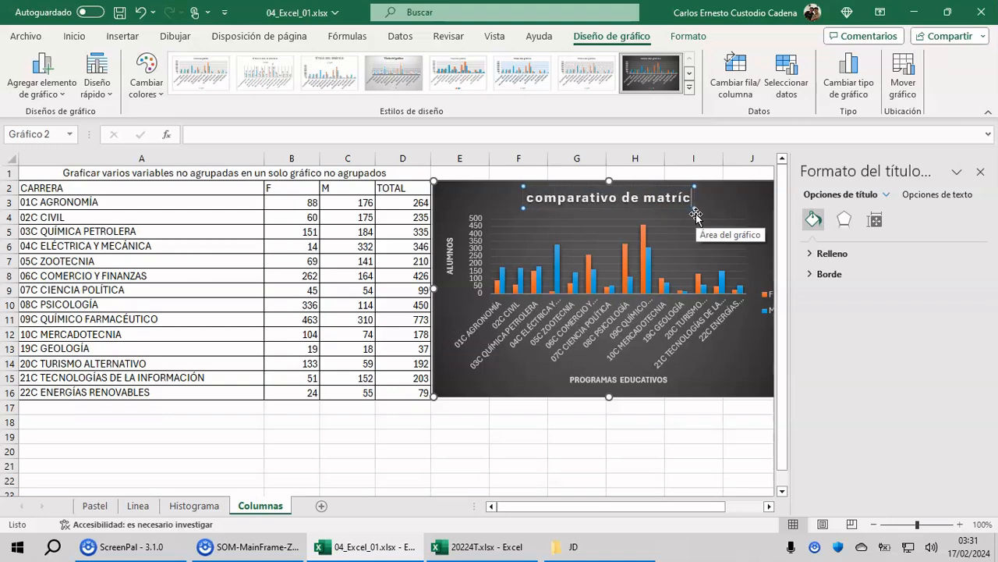
type("ula por sec")
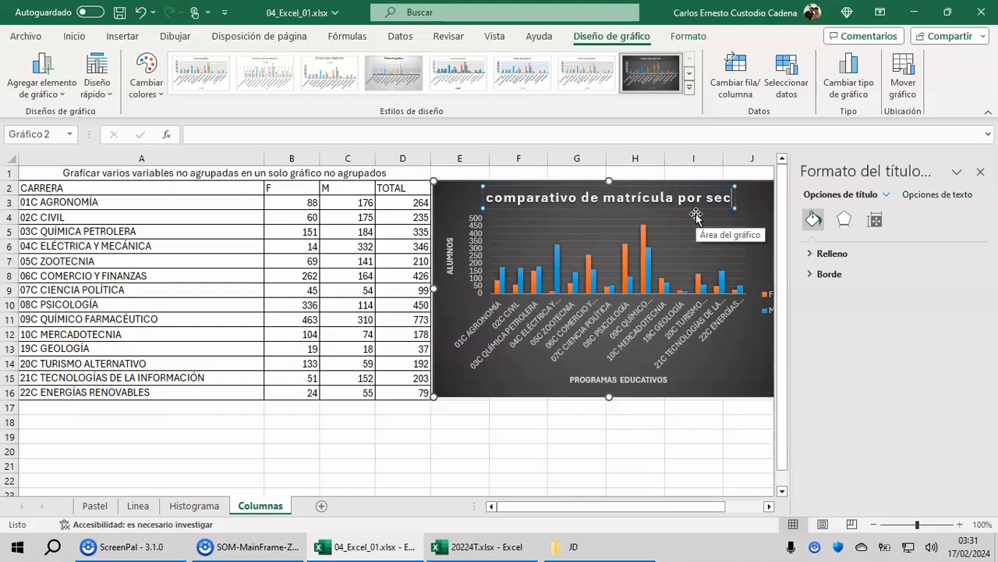
key("BackSpace")
type("xo")
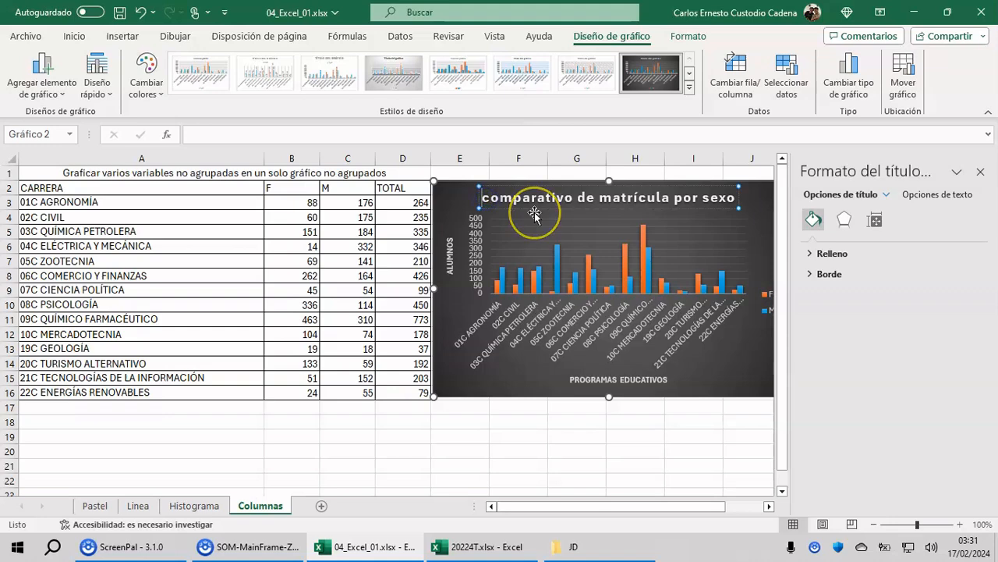
key("Delete")
type("C")
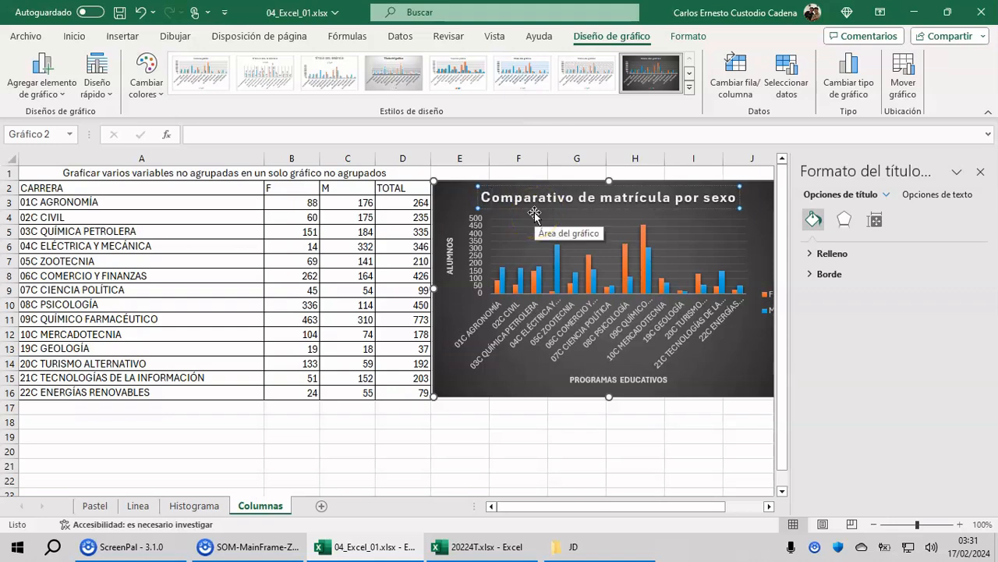
left_click(580, 382)
left_click(561, 431)
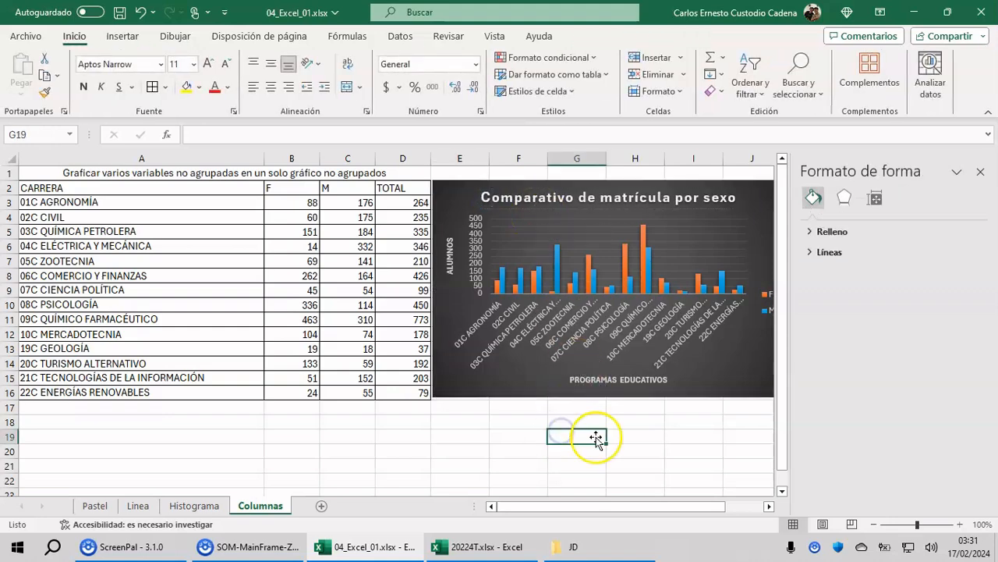
left_click(982, 172)
left_click(811, 391)
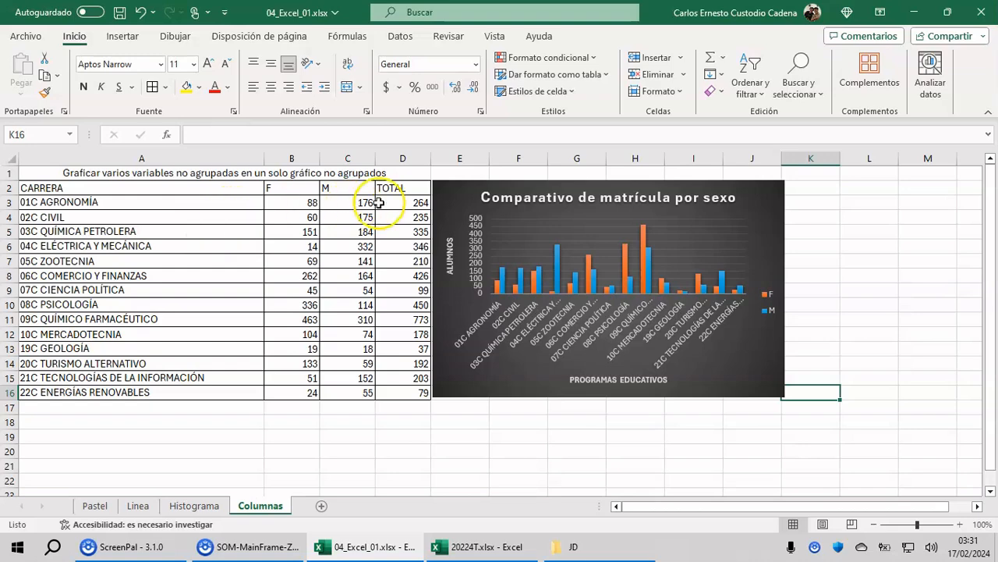
Step: Insert a 2-D clustered column chart from the CARRERA and TOTAL data in A2:A16 and D2:D16
left_click_drag(398, 188, 404, 392)
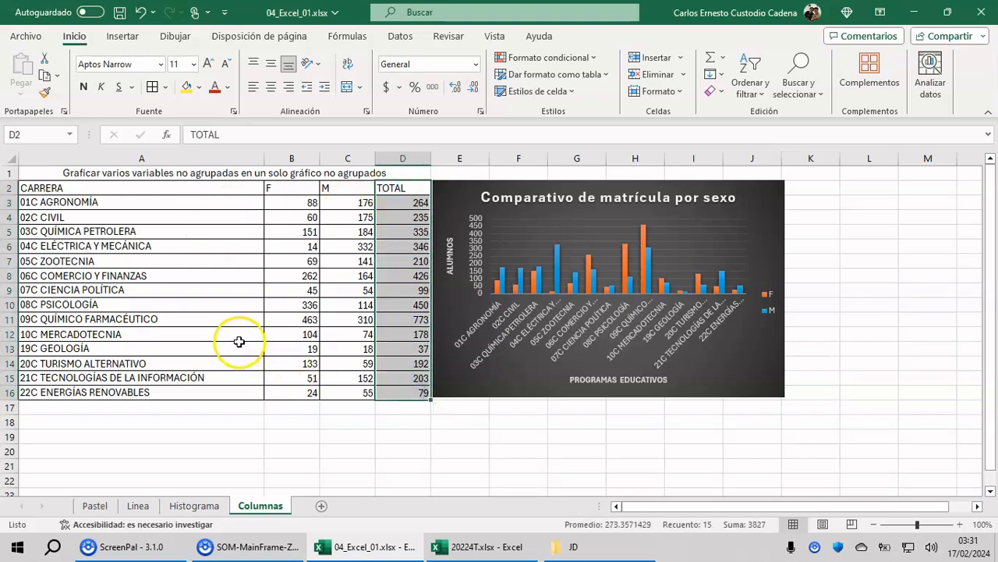
left_click_drag(234, 189, 231, 392)
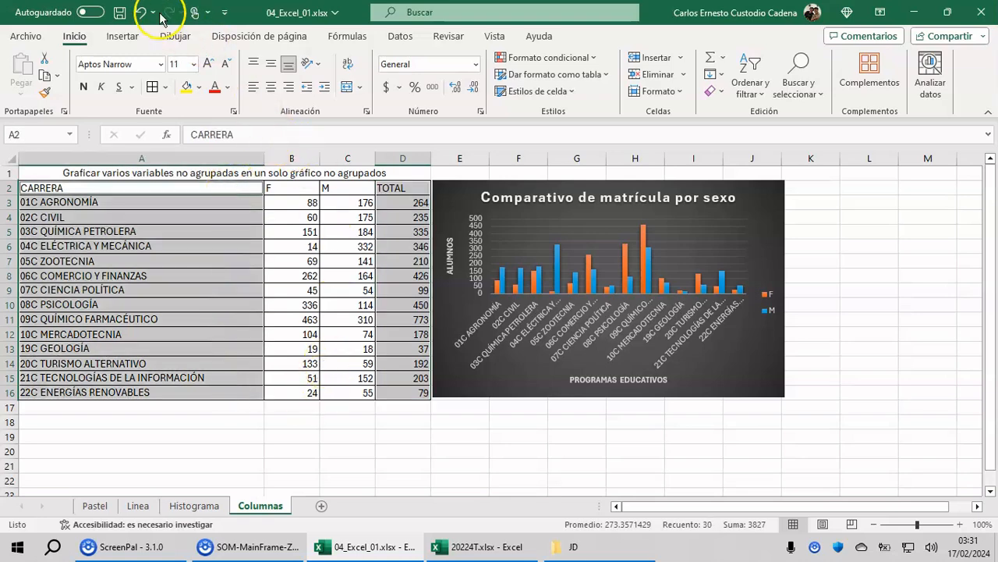
left_click(123, 36)
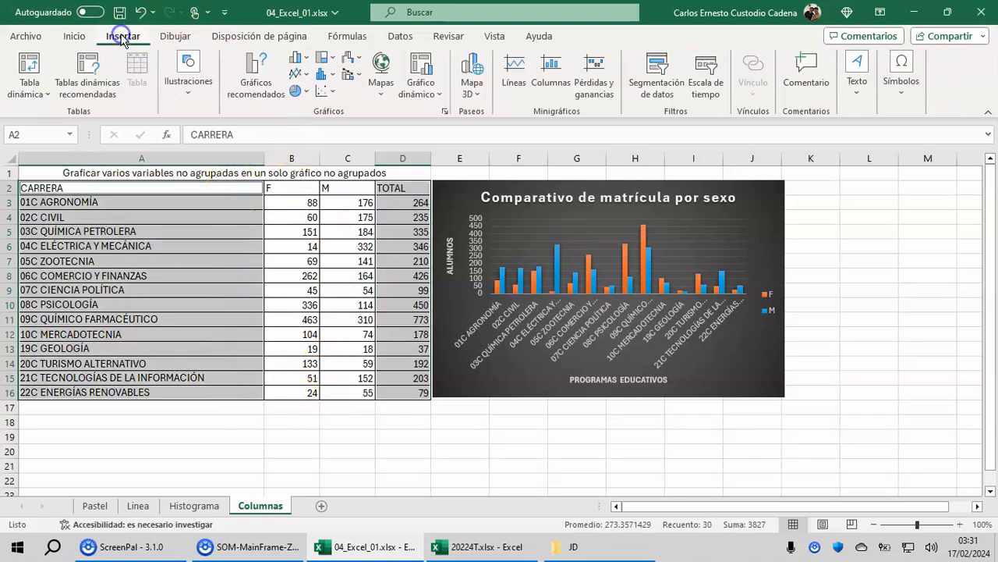
left_click(296, 59)
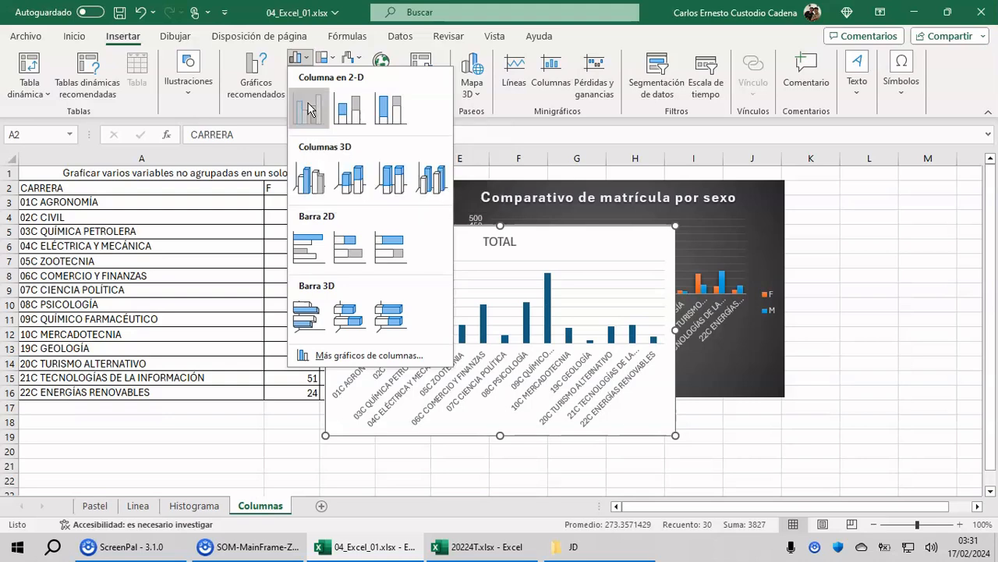
left_click(309, 109)
Step: Move the TOTAL chart beside the table so it covers the first column chart, and enlarge it slightly
left_click_drag(542, 238, 731, 267)
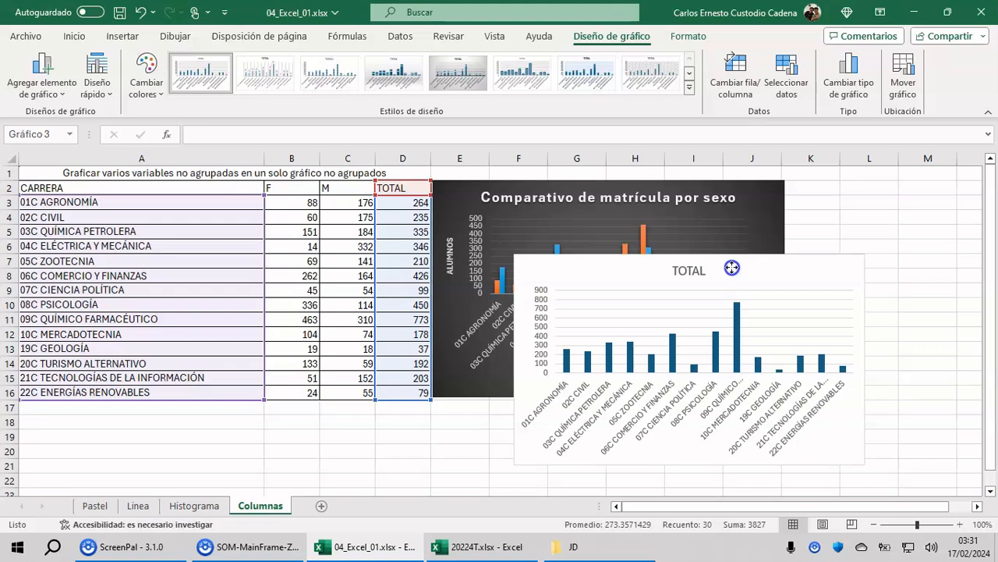
left_click_drag(731, 267, 736, 269)
mouse_move(739, 341)
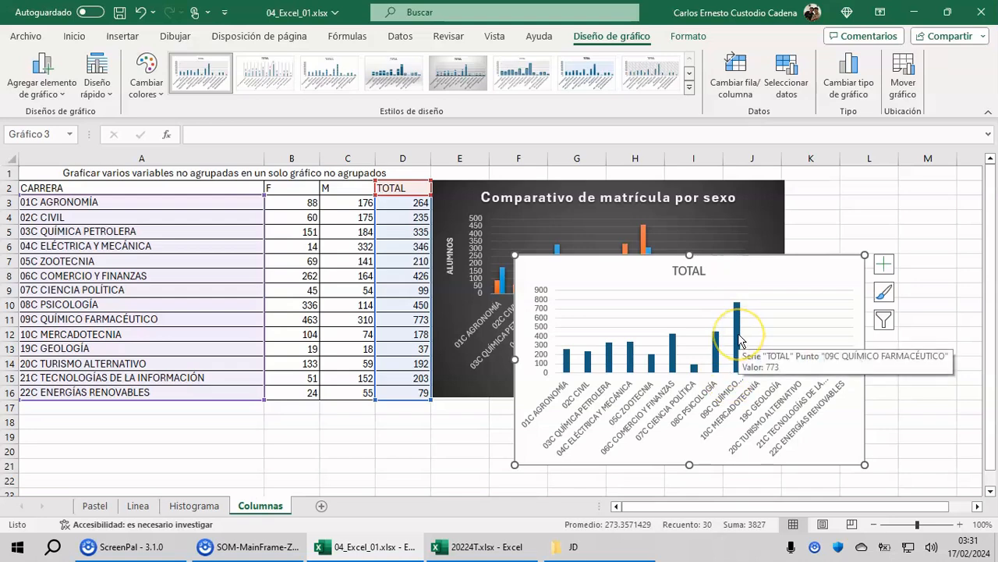
left_click_drag(736, 268, 665, 187)
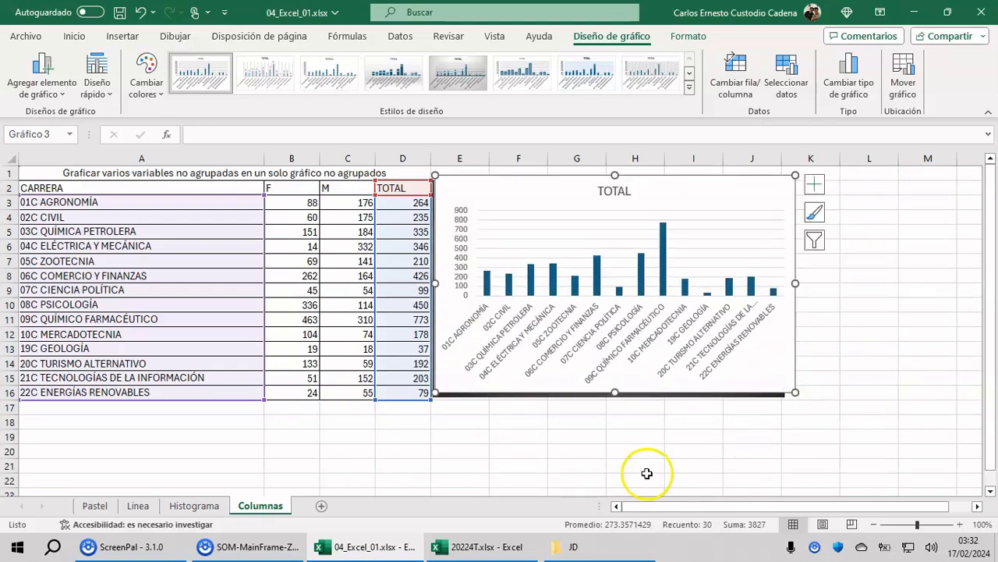
Step: Apply the first monochromatic dark blue colour palette to the TOTAL chart
left_click(147, 78)
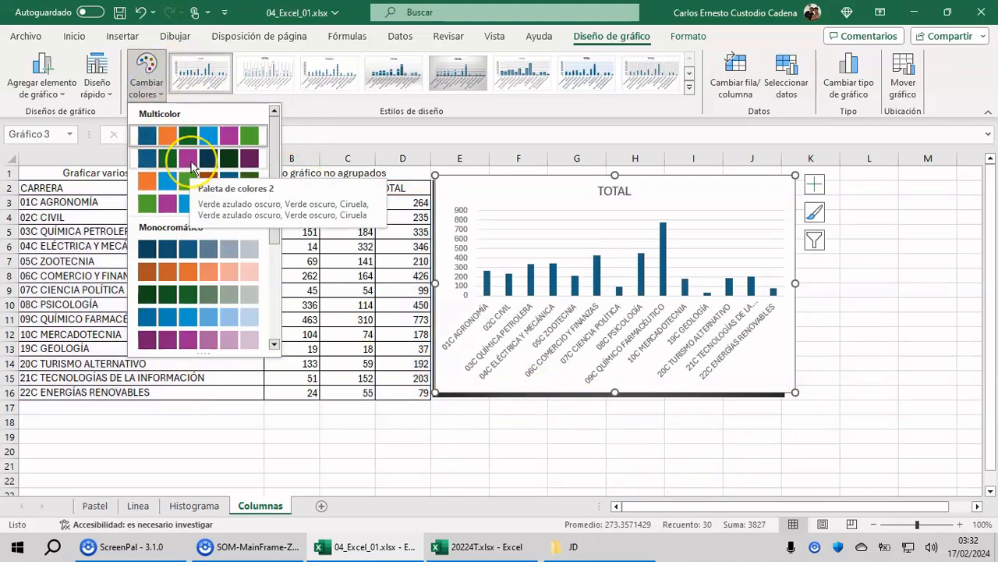
left_click(172, 254)
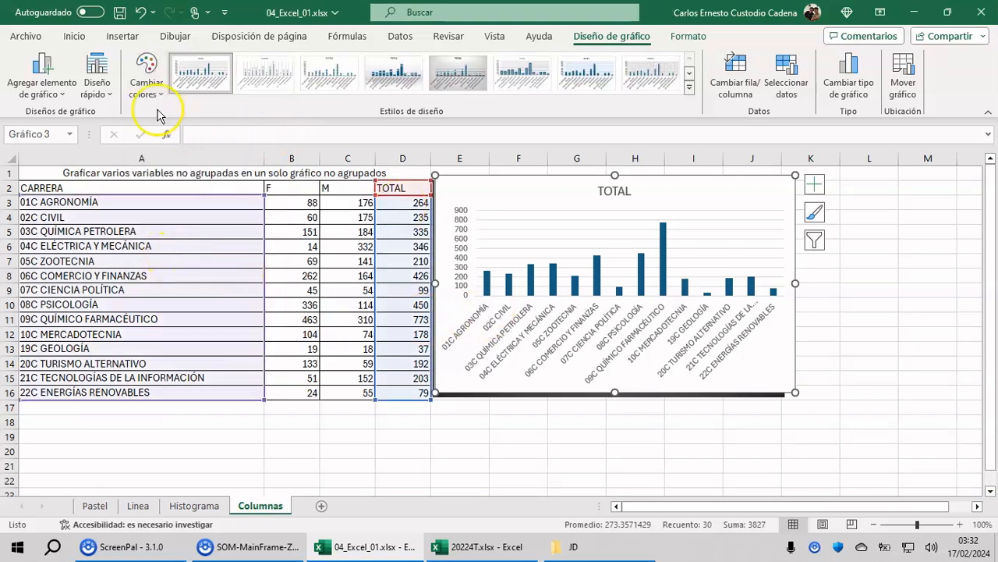
Step: Recolour the TOTAL chart with the orange monochromatic palette and apply the dark grey gradient chart style with solid columns
left_click(146, 78)
left_click(172, 273)
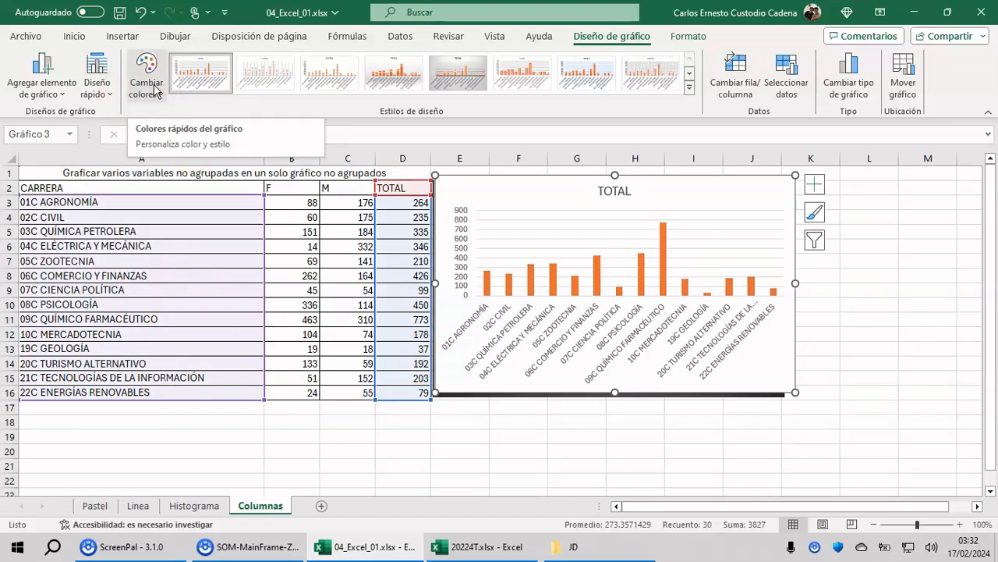
left_click(690, 74)
left_click(466, 83)
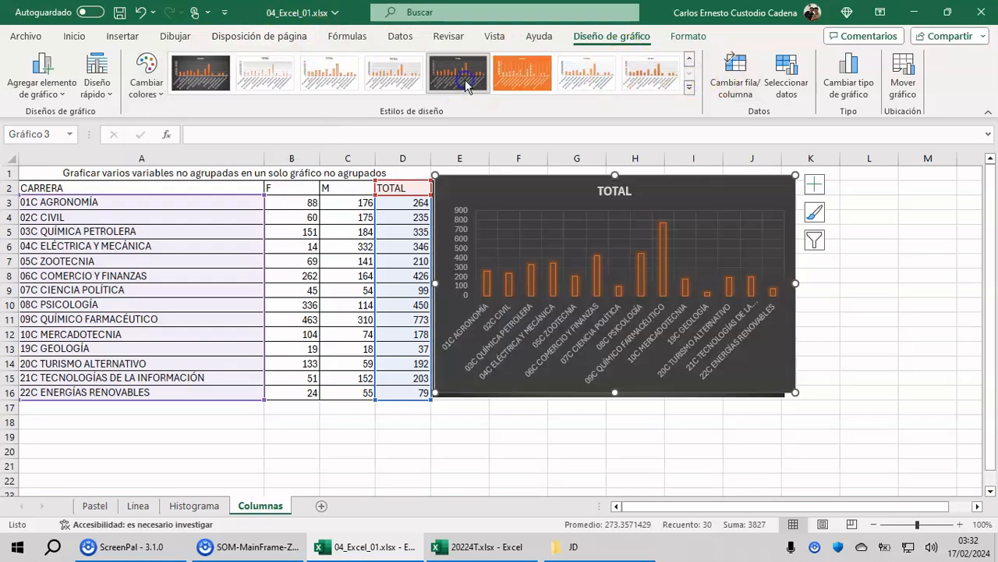
left_click(205, 78)
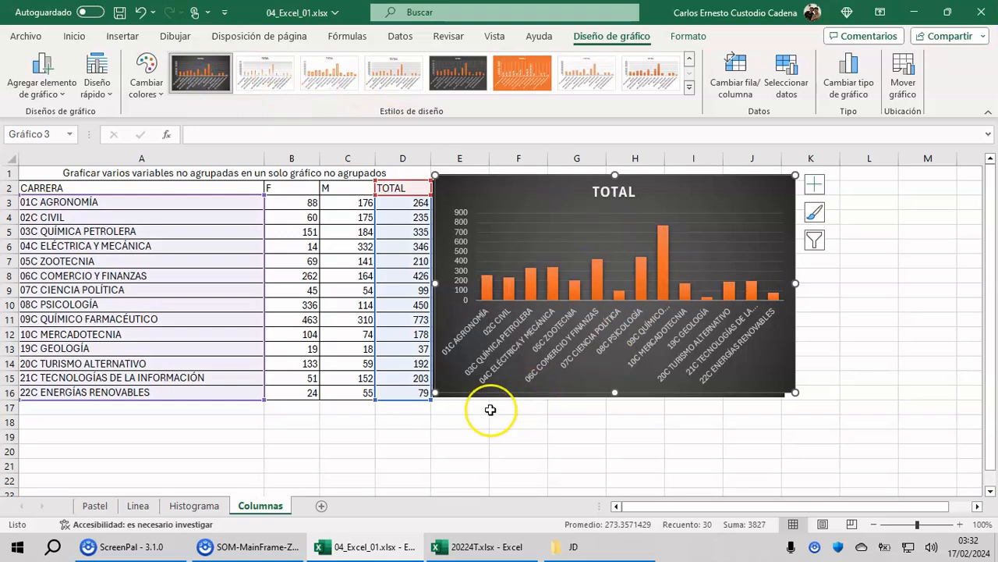
Step: Change the TOTAL chart's title to "Matrícula por programa educativo" and deselect it
double_click(617, 192)
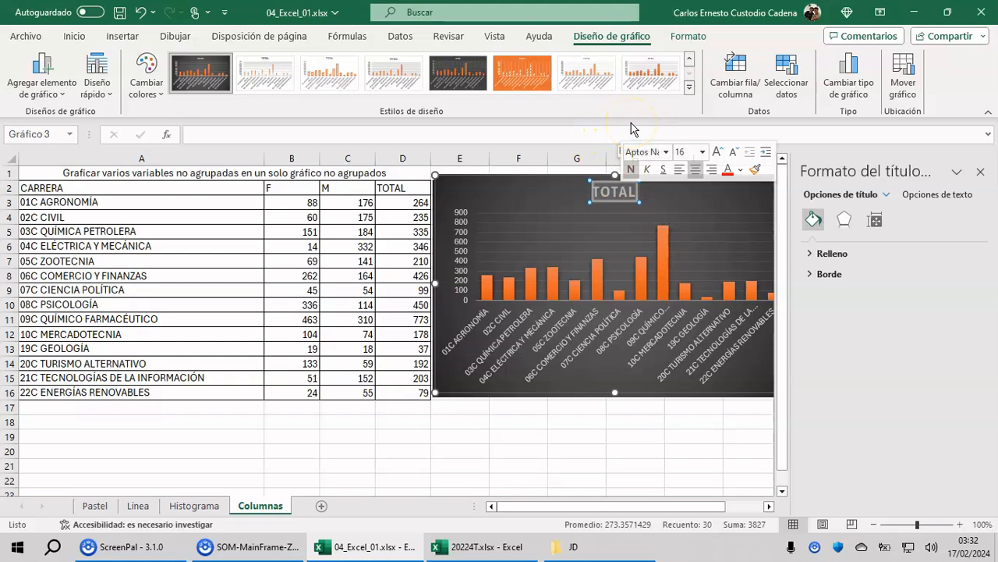
type("Matr")
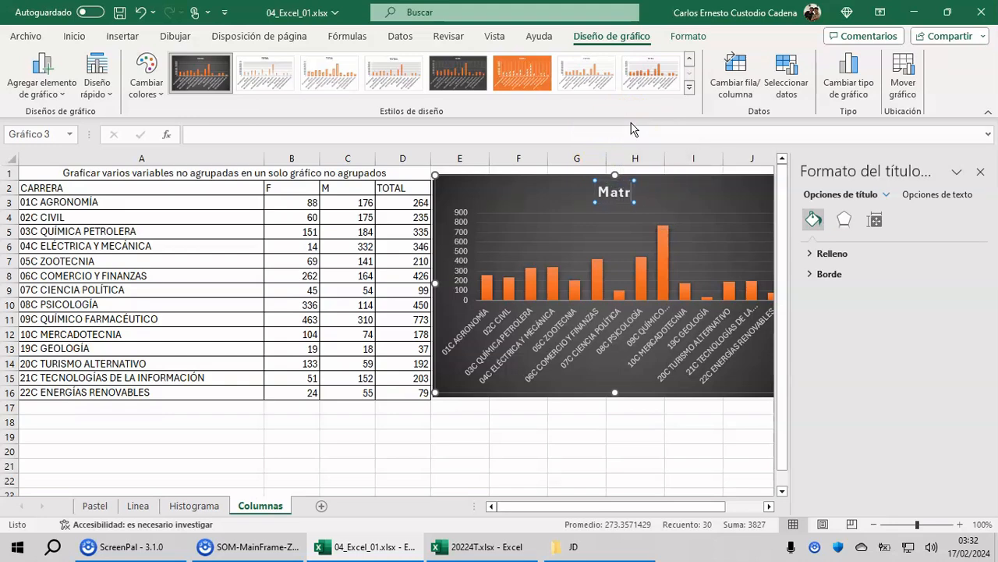
type("ícula por programa e")
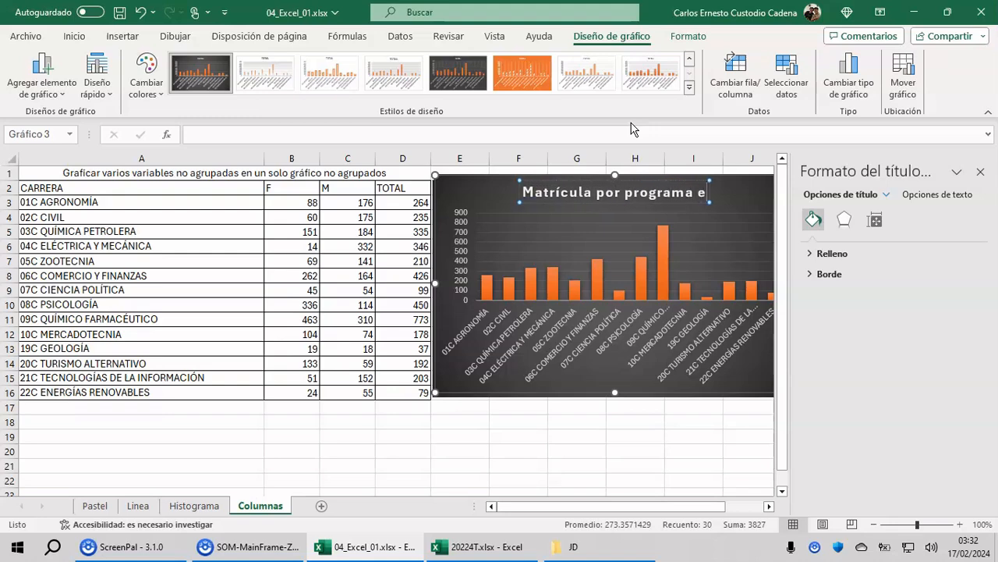
type("ducativo")
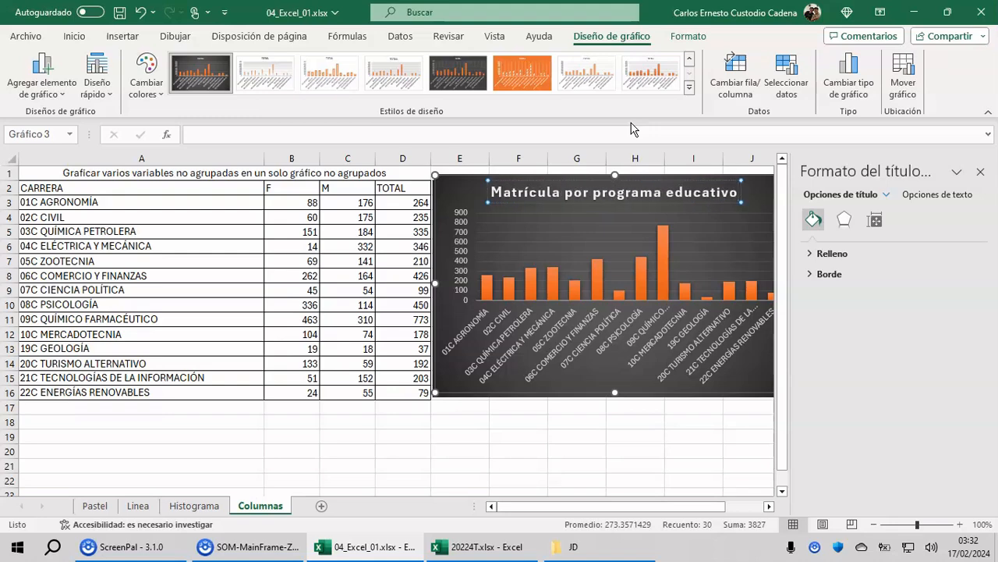
left_click(550, 439)
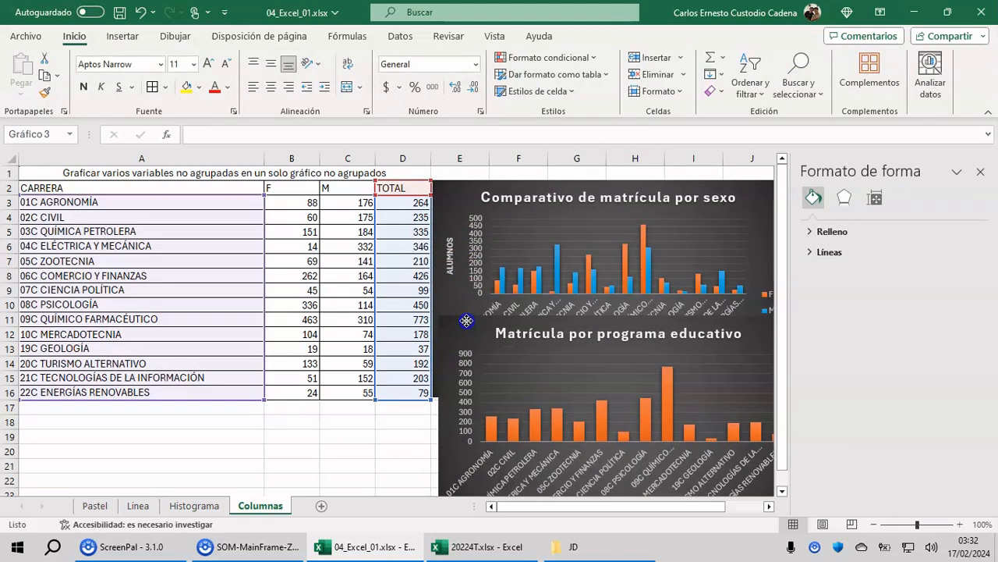